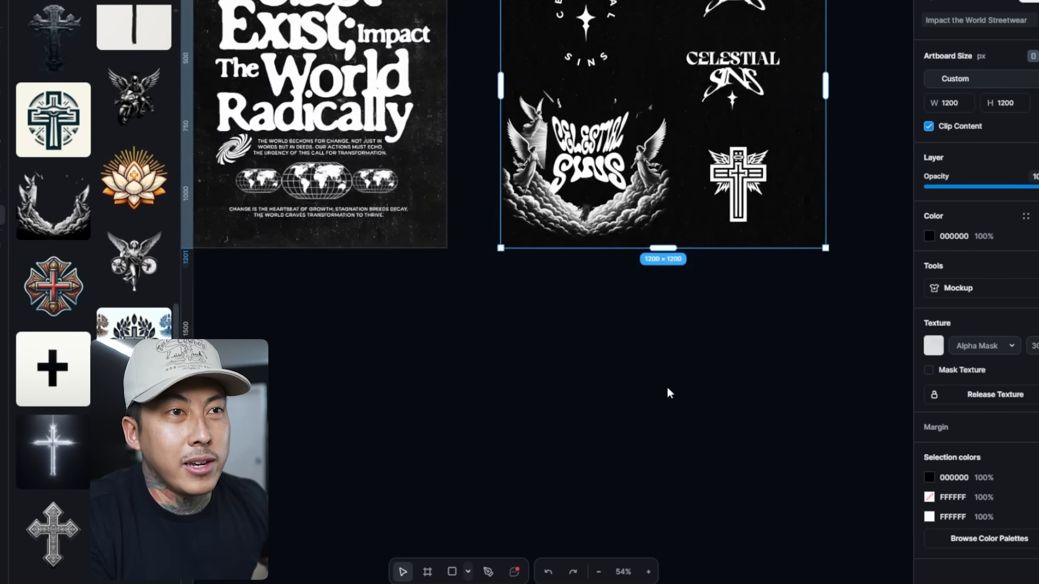
# Extend the Typography Collections artboard downward to roughly double its height for more design space
pyautogui.moveTo(665, 263); pyautogui.dragTo(665, 544)
pyautogui.click(868, 256)
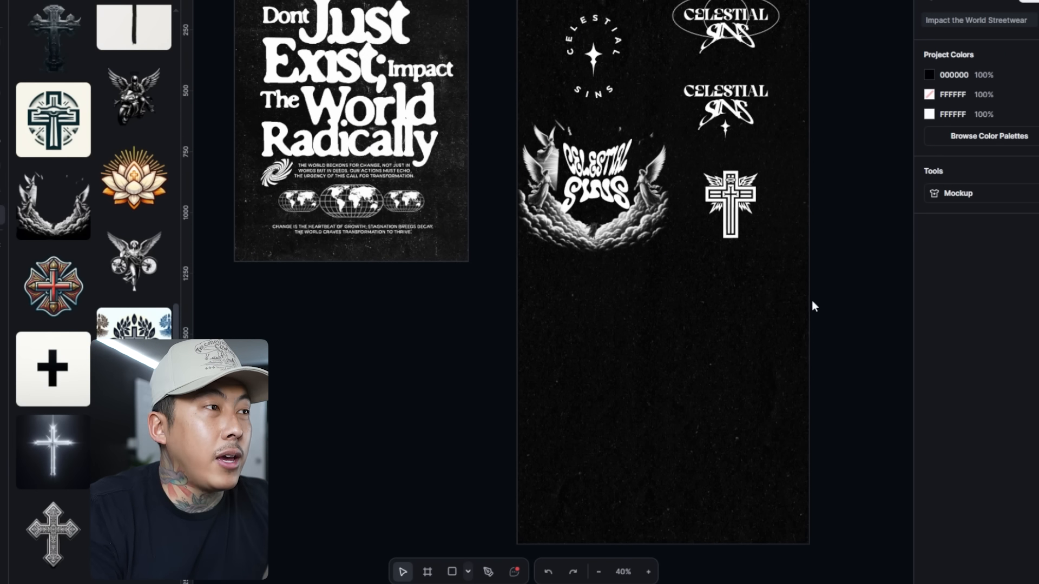
pyautogui.scroll(-2, 807, 301)
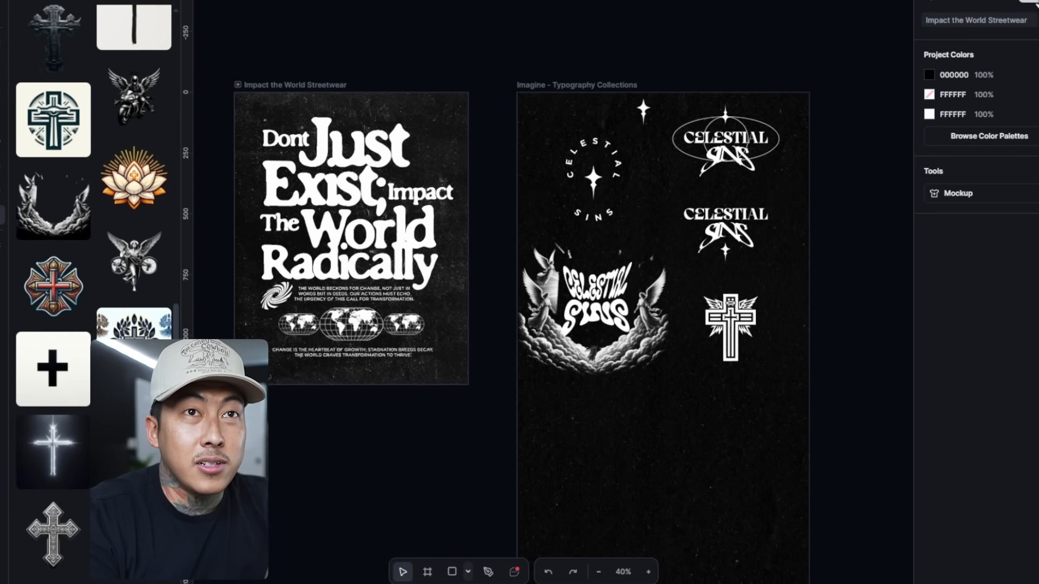
# Set the project's sharing access for anyone with a link to Can view
pyautogui.click(1030, 4)
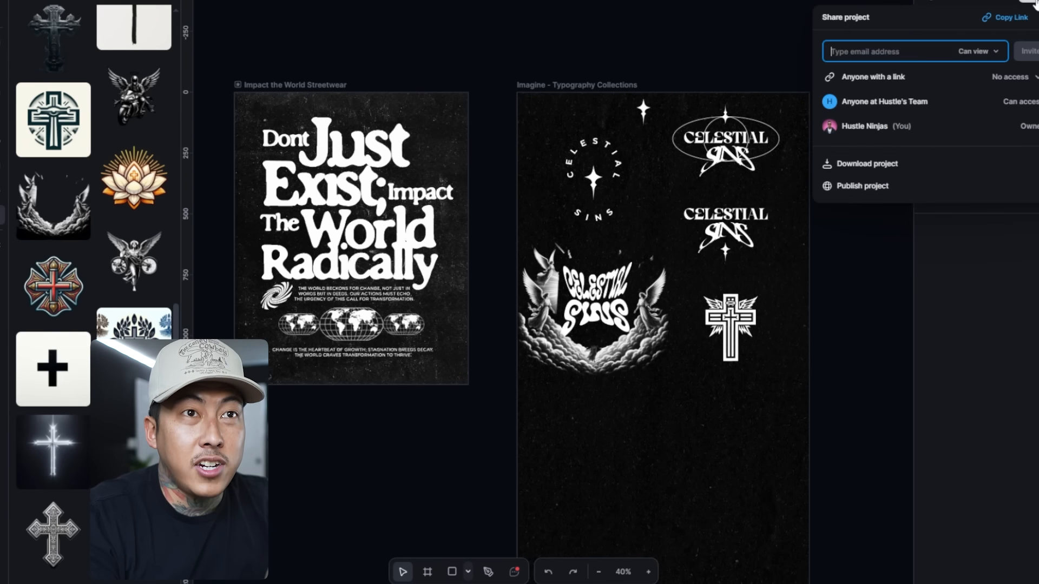
pyautogui.click(1012, 77)
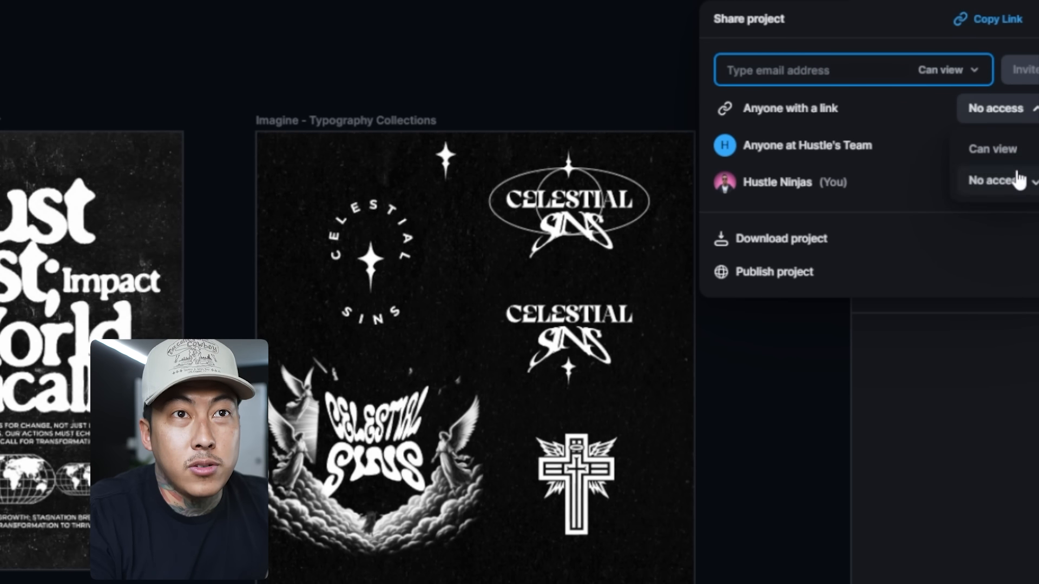
pyautogui.click(1010, 150)
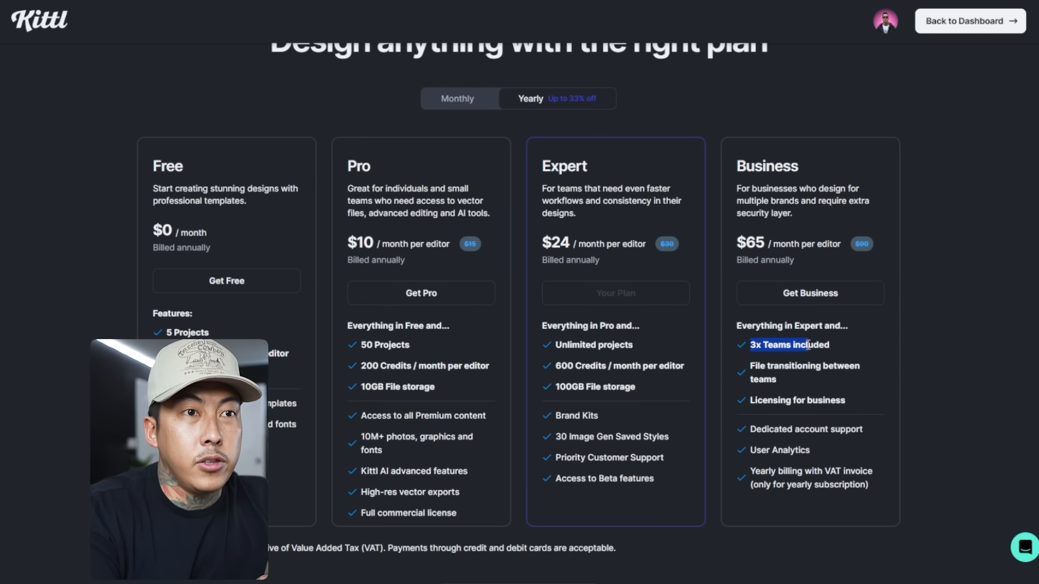
pyautogui.click(846, 348)
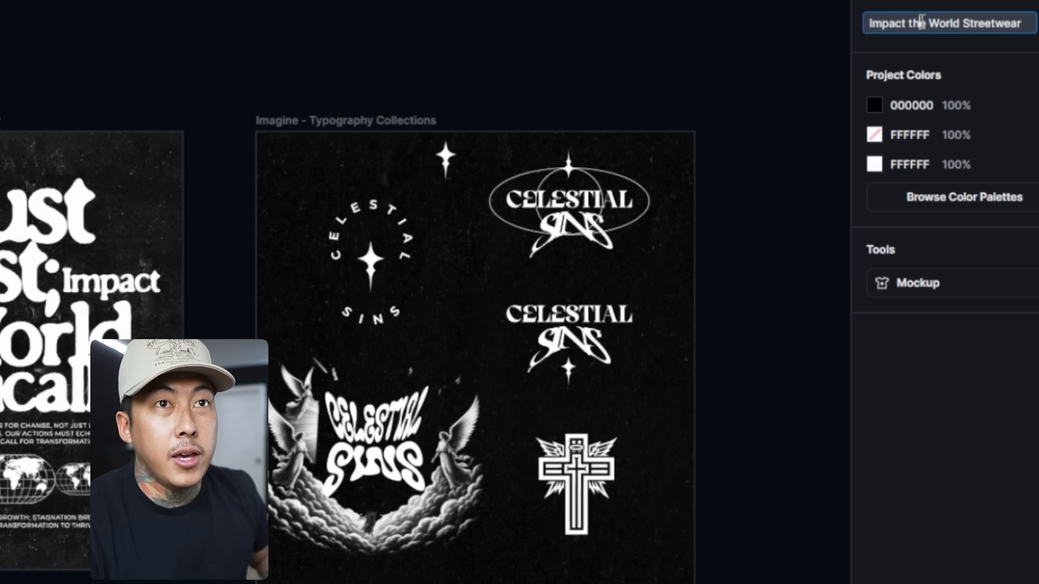
# Rename the project as Celestial Sins
pyautogui.click(961, 17)
pyautogui.write('d')
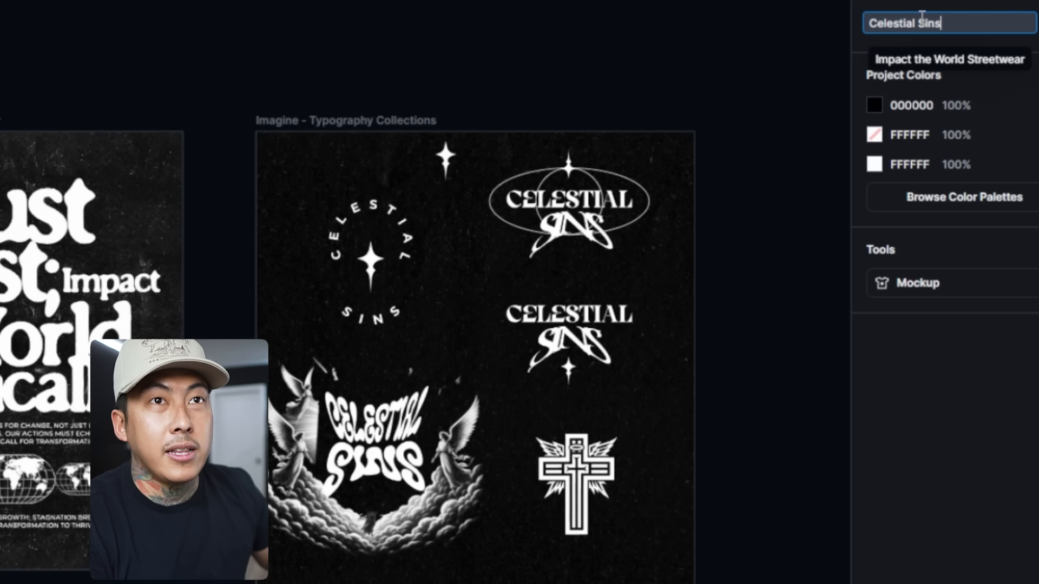
pyautogui.press('Return')
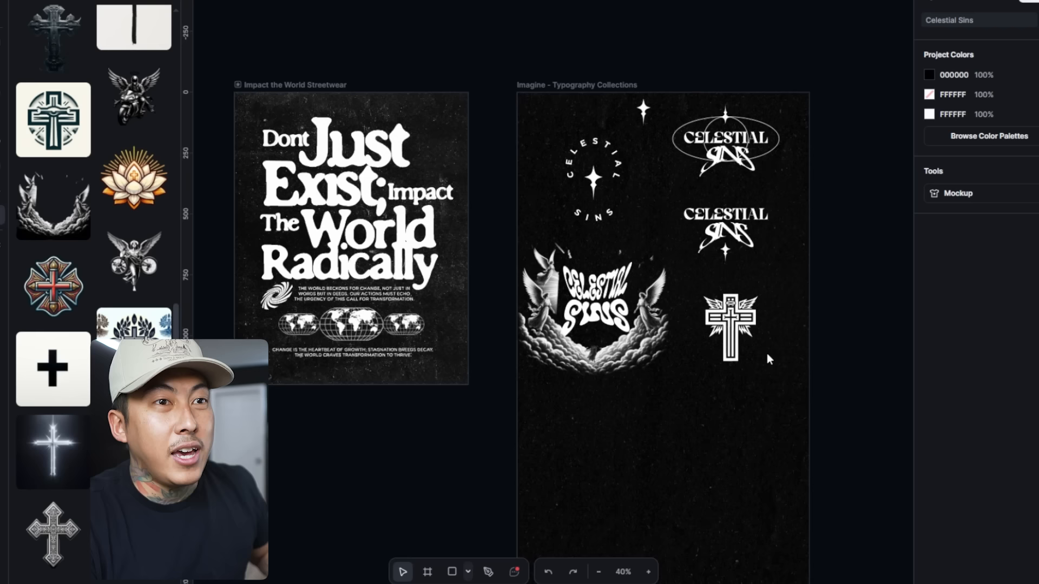
# Enlarge the winged cross and shift the angels-and-clouds Celestial Sins graphic slightly inward from the artboard's edge
pyautogui.moveTo(576, 477); pyautogui.dragTo(572, 457)
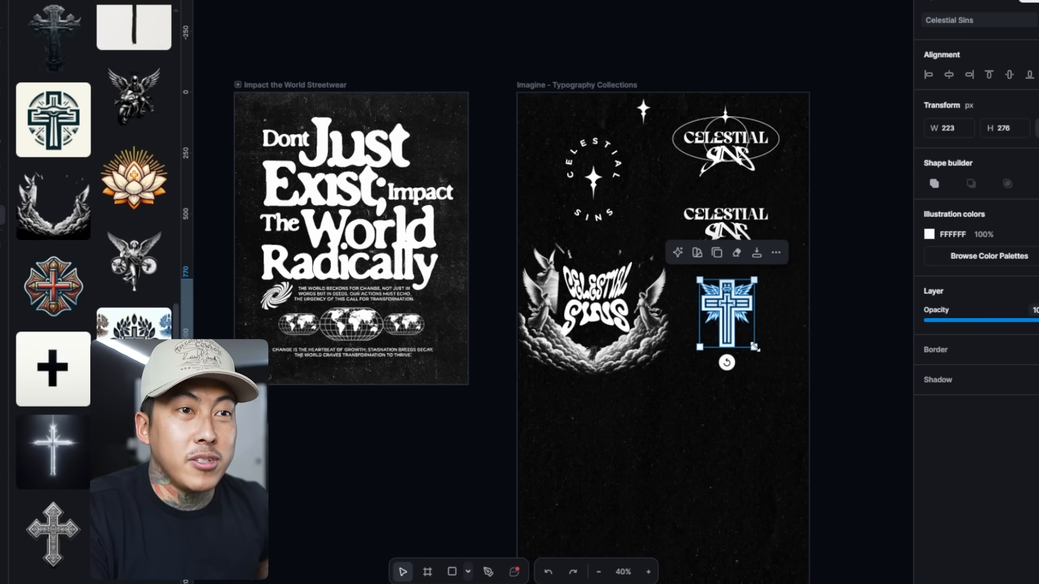
pyautogui.moveTo(755, 347); pyautogui.dragTo(789, 386)
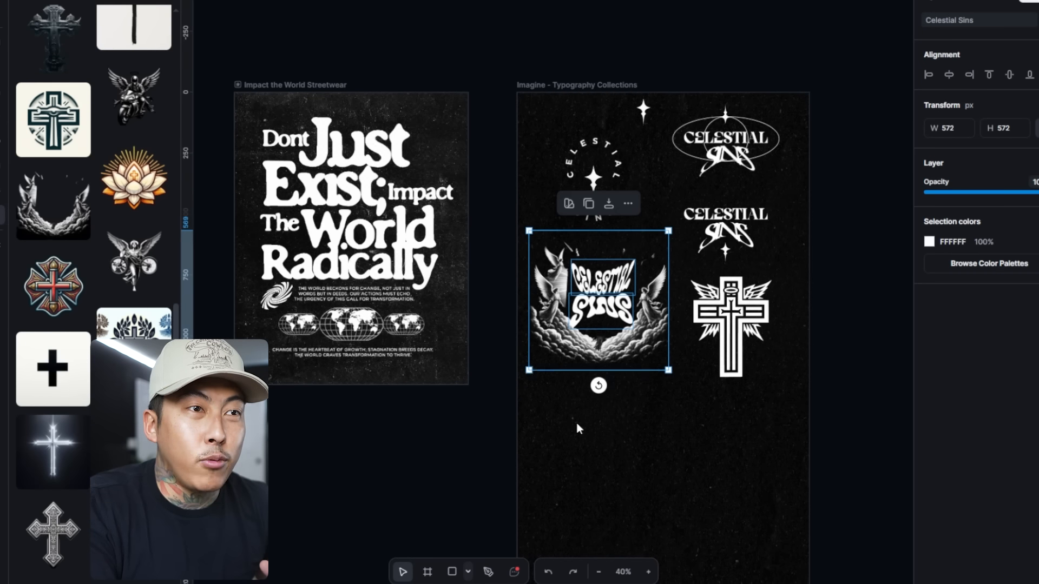
pyautogui.click(618, 444)
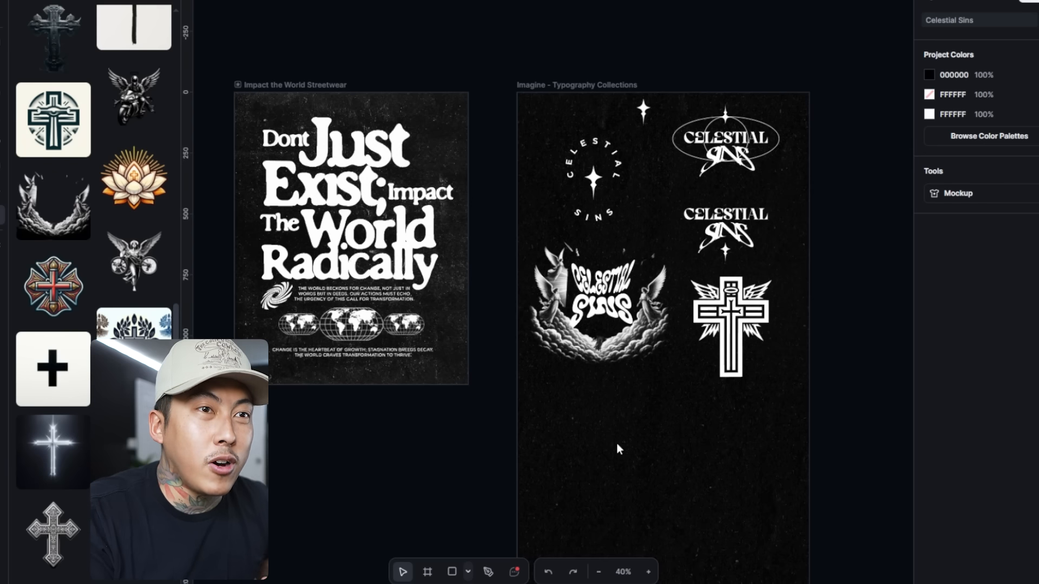
# Duplicate the small star beneath the second Celestial Sins lettering and enlarge the copy to about 287 × 562 px in the empty area below
pyautogui.click(726, 251)
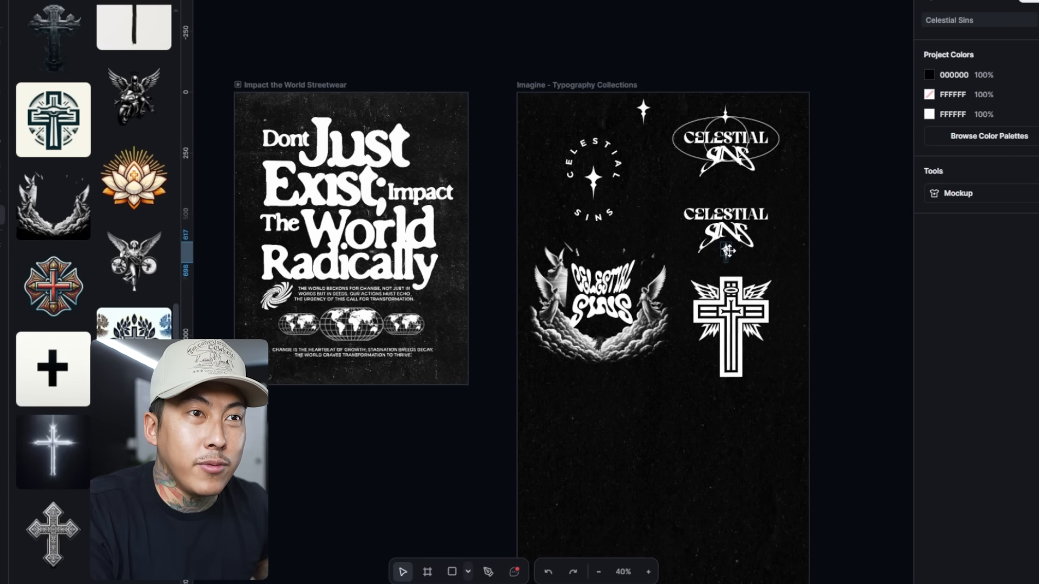
pyautogui.scroll(4, 757, 270)
pyautogui.click(765, 428)
pyautogui.scroll(3, 765, 428)
pyautogui.moveTo(779, 428)
pyautogui.mouseDown()
pyautogui.moveTo(673, 371)
pyautogui.moveTo(642, 339)
pyautogui.mouseUp()
pyautogui.click(951, 77)
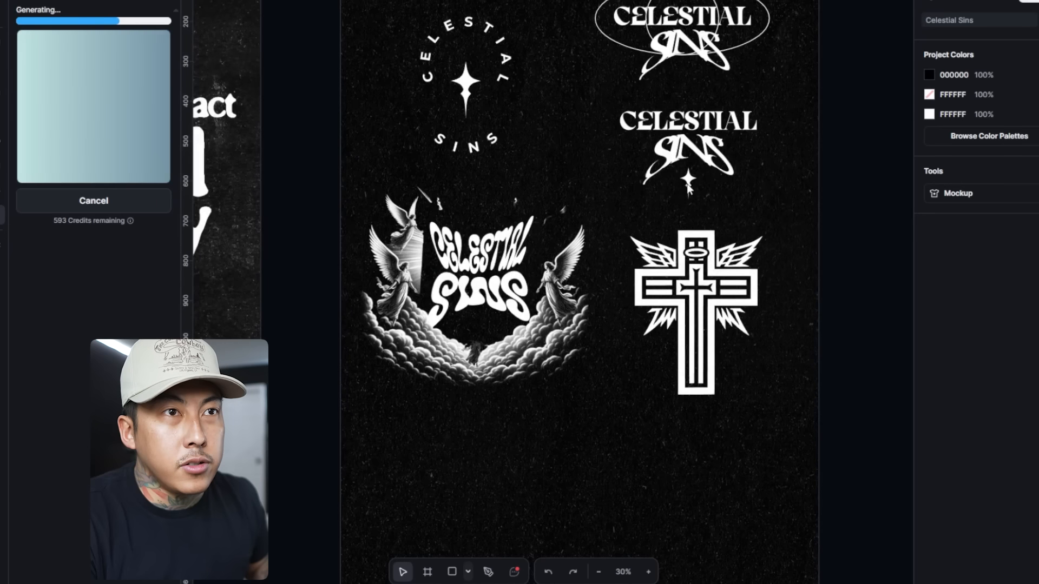
pyautogui.click(687, 184)
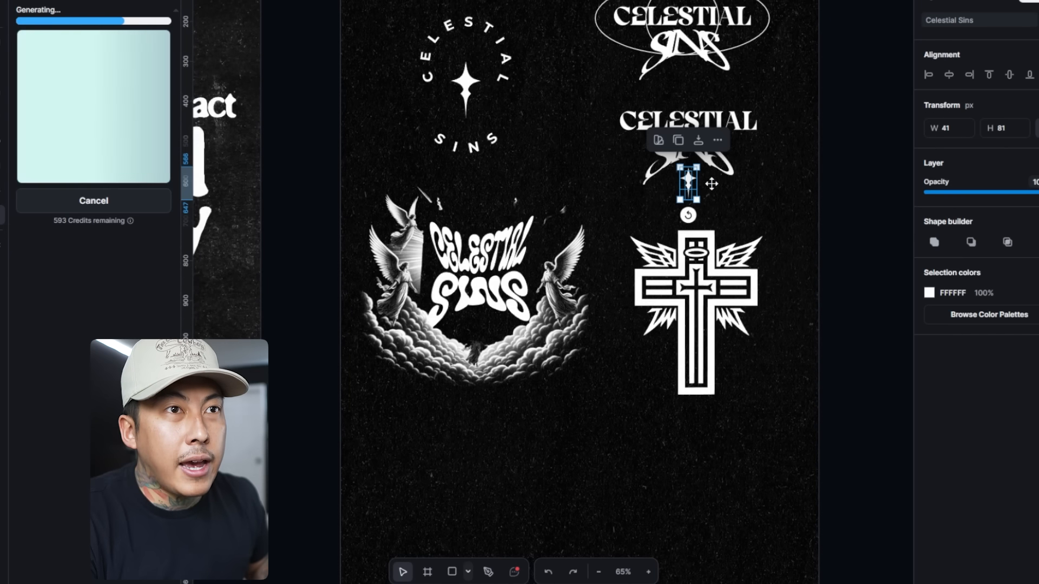
pyautogui.hotkey('ctrl', 'c')
pyautogui.hotkey('ctrl', 'v')
pyautogui.moveTo(576, 450); pyautogui.dragTo(675, 583)
pyautogui.moveTo(617, 484); pyautogui.dragTo(552, 508)
pyautogui.scroll(-7, 556, 478)
pyautogui.scroll(7, 558, 478)
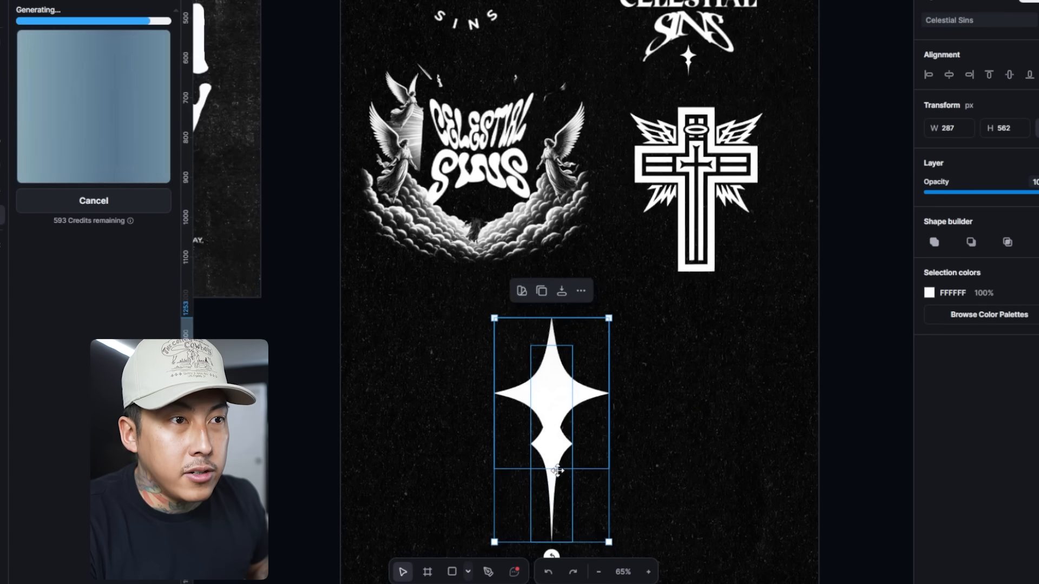
# Reposition the enlarged star in the empty area below the angels graphic and the cross
pyautogui.moveTo(557, 394); pyautogui.dragTo(576, 366)
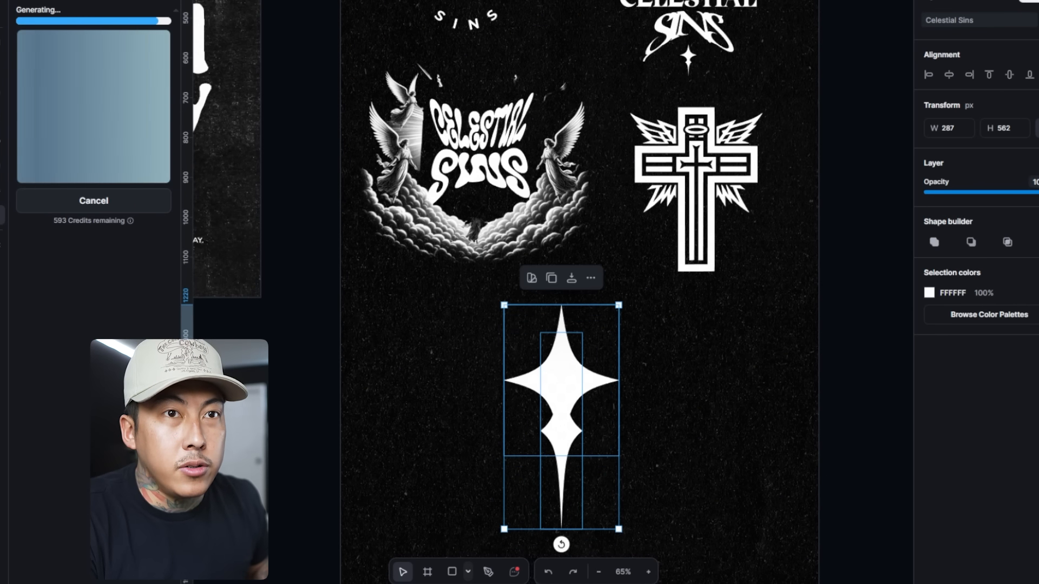
pyautogui.press('Escape')
pyautogui.click(558, 396)
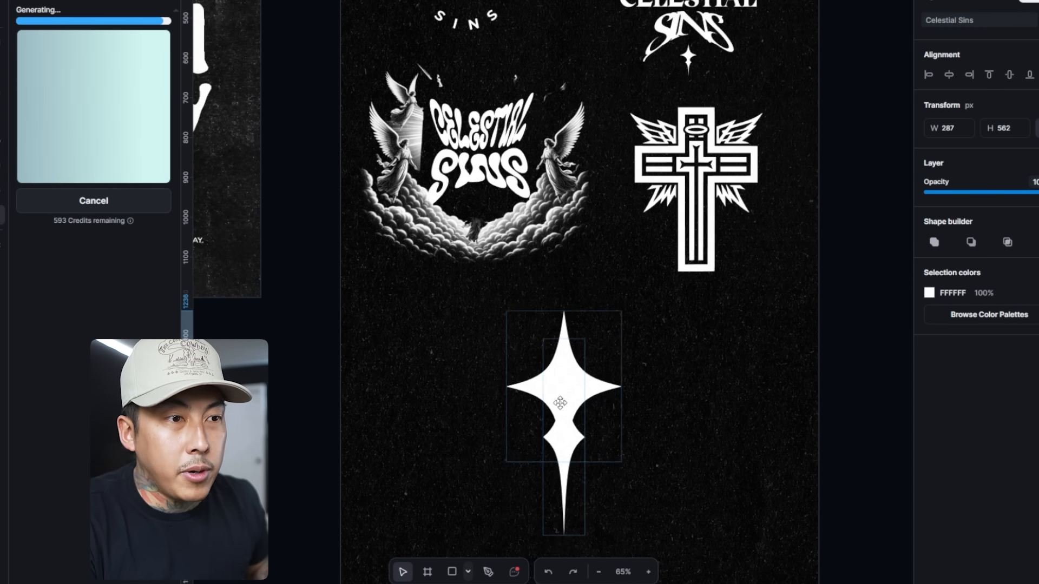
pyautogui.press('p')
# Recolor the generated winged cross with halo to white, FFFFFF
pyautogui.scroll(-2, 561, 378)
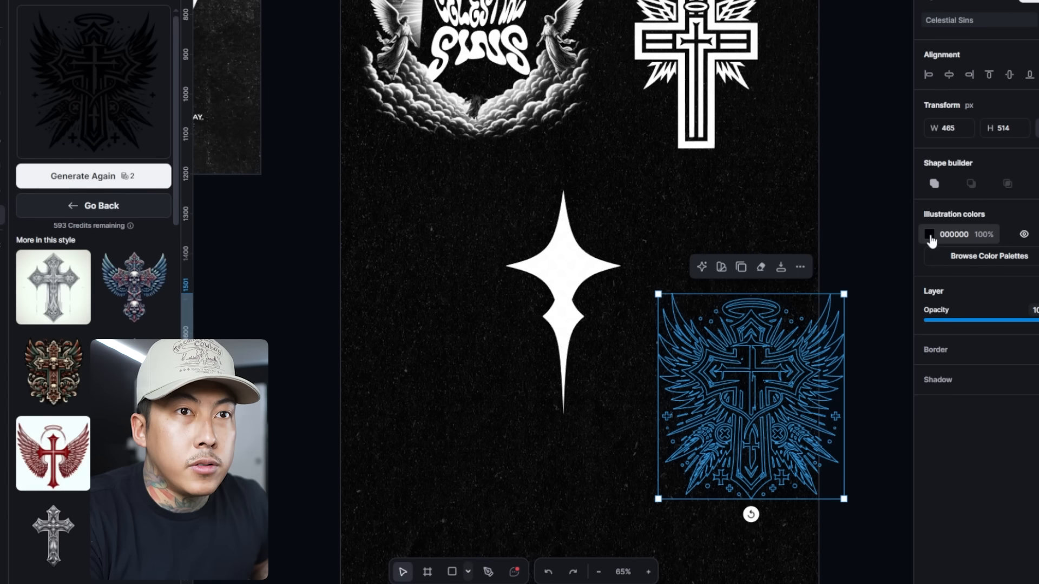
pyautogui.click(930, 240)
pyautogui.doubleClick(710, 332)
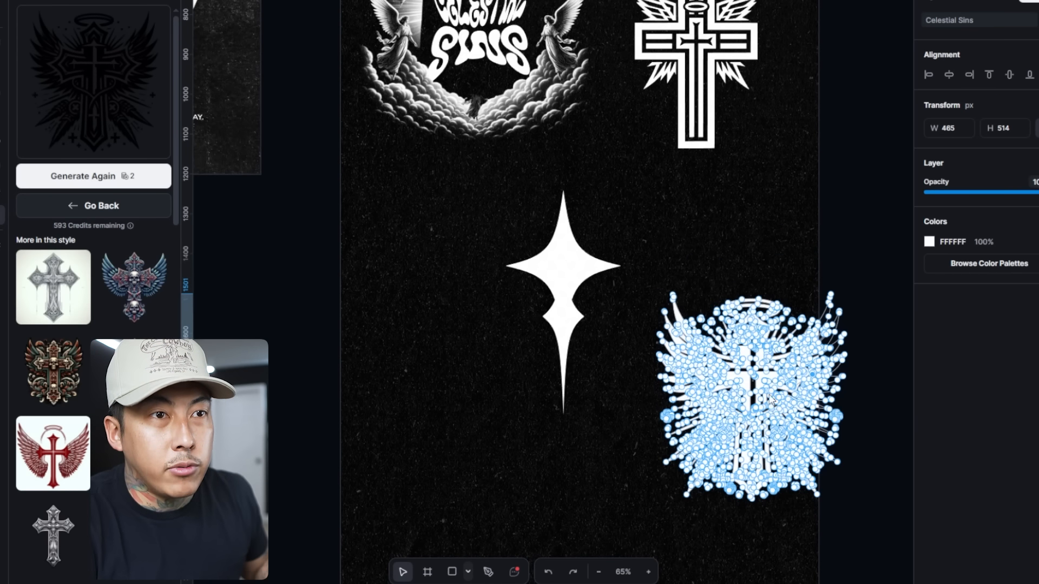
pyautogui.press('Escape')
# Move the white winged cross with halo to the artboard's lower-left area, beside the large star
pyautogui.moveTo(760, 387); pyautogui.dragTo(458, 441)
pyautogui.scroll(-2, 457, 441)
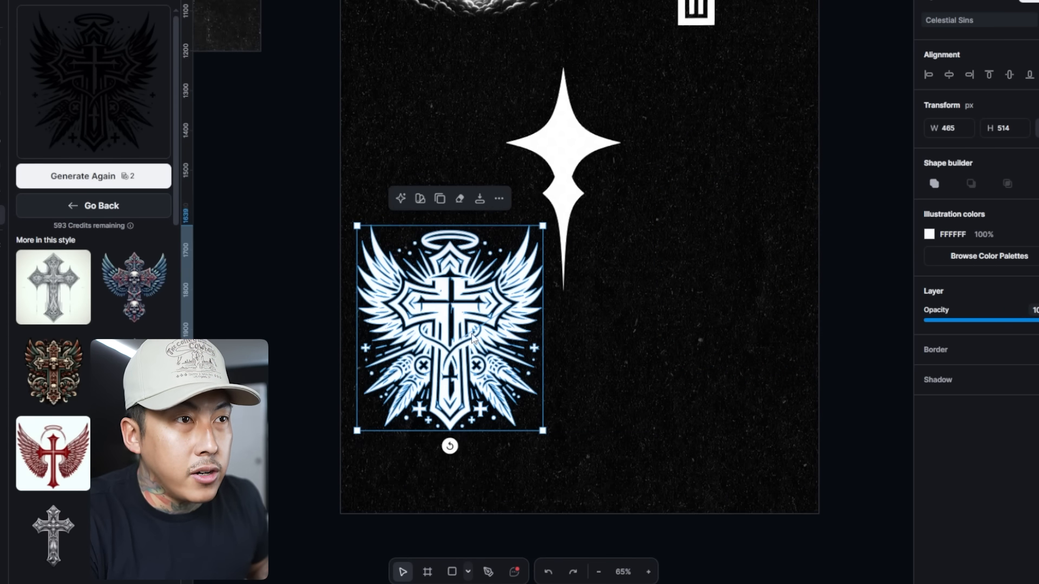
pyautogui.scroll(5, 467, 357)
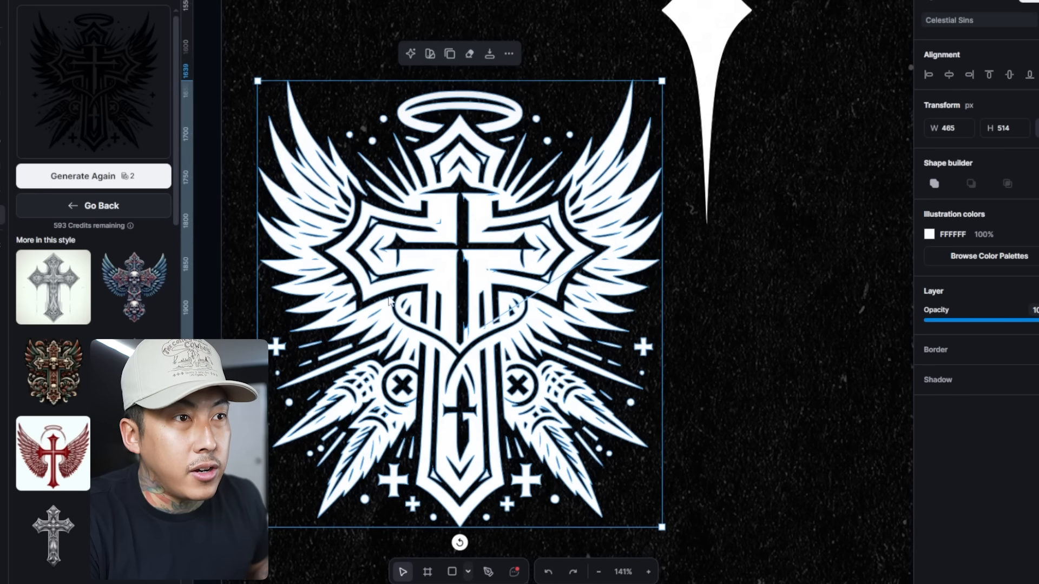
pyautogui.press('Escape')
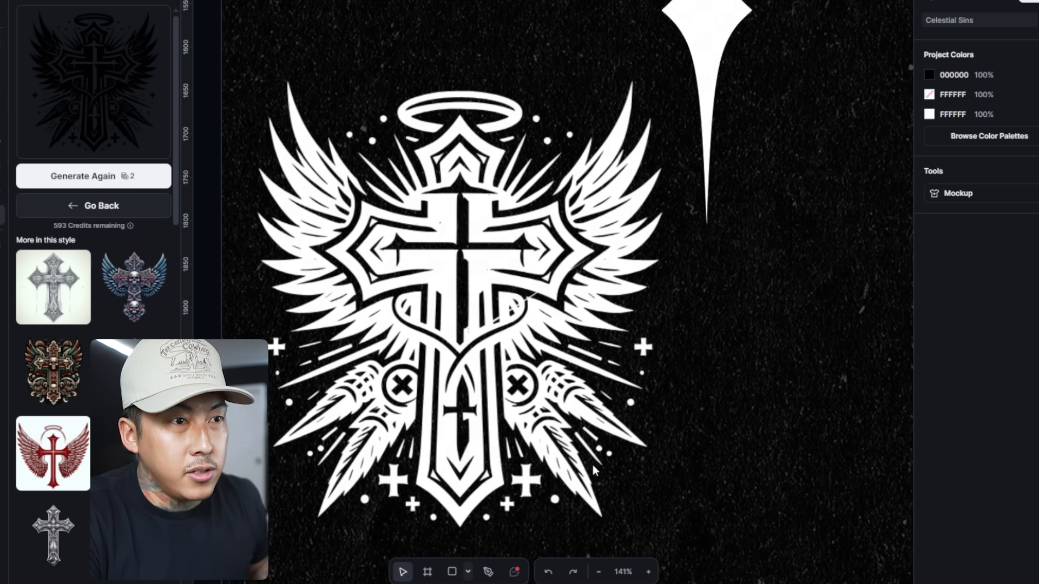
# Draw a closed Pen shape about 232 × 228 px around the feathers, circle and small crosses left of the cross's shaft
pyautogui.press('p')
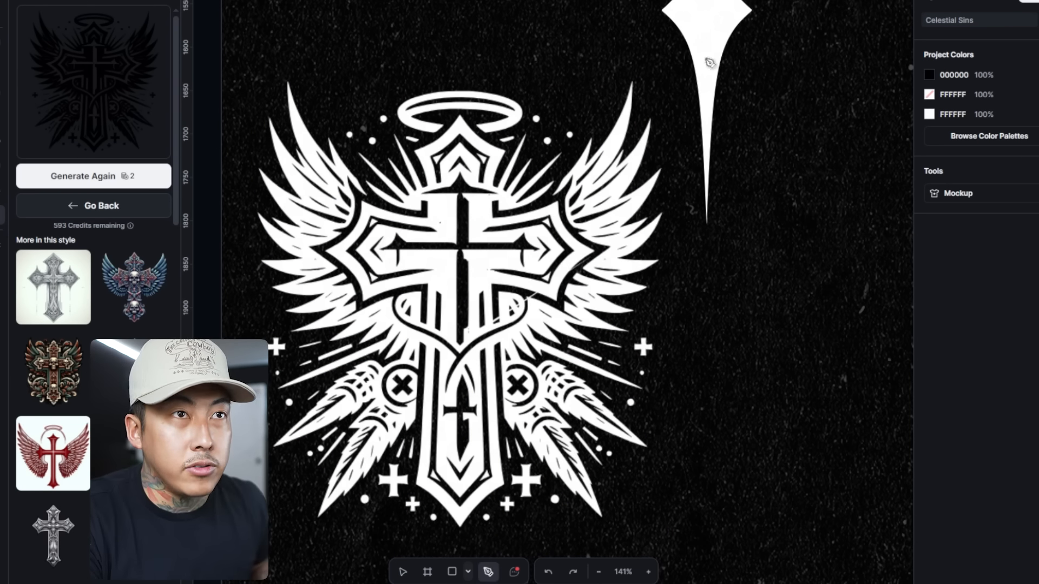
pyautogui.scroll(-2, 343, 423)
pyautogui.scroll(1, 320, 371)
pyautogui.scroll(1, 274, 309)
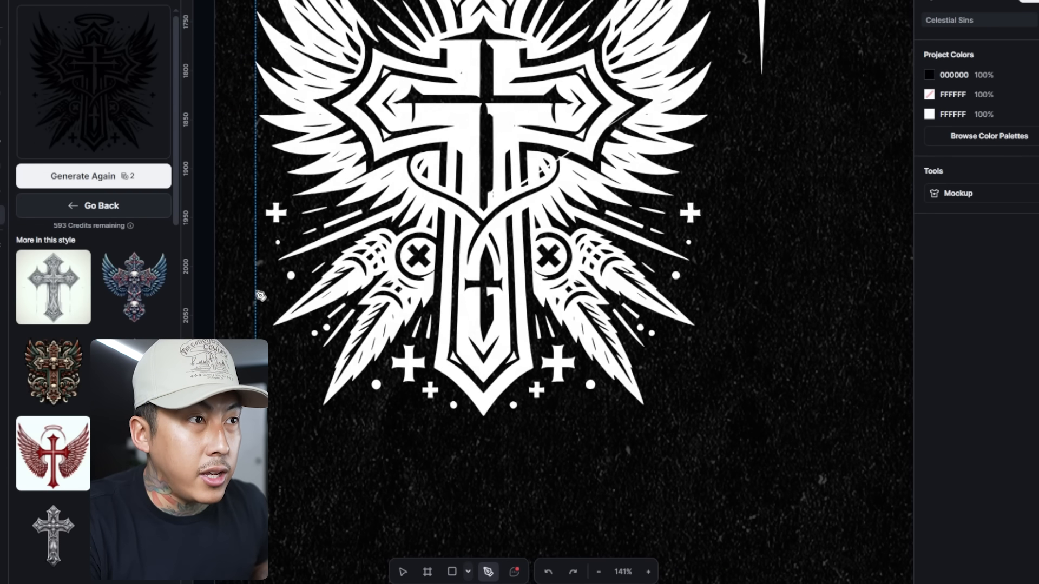
pyautogui.click(248, 291)
pyautogui.click(306, 261)
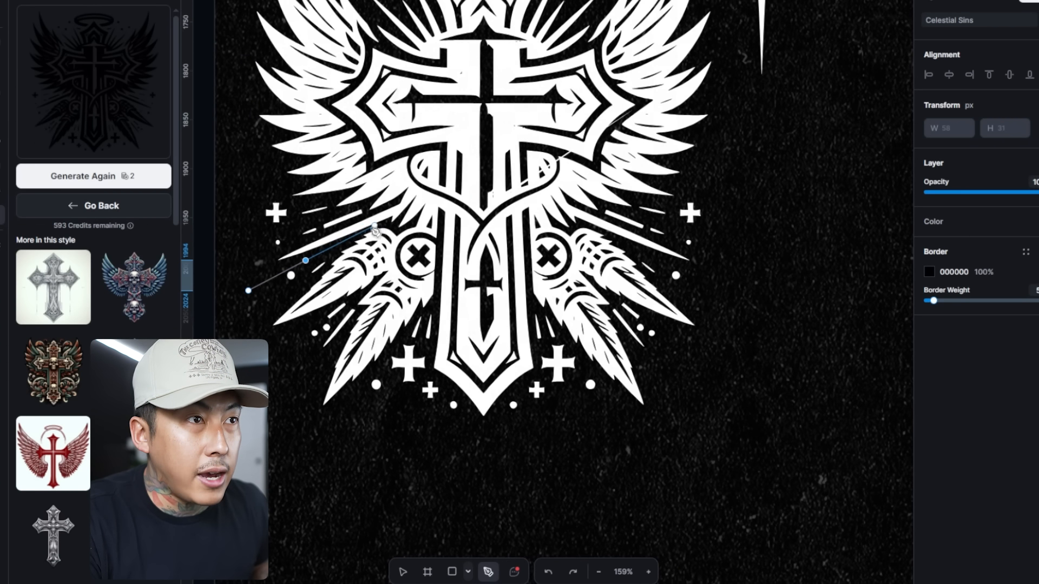
pyautogui.click(373, 226)
pyautogui.scroll(9, 406, 231)
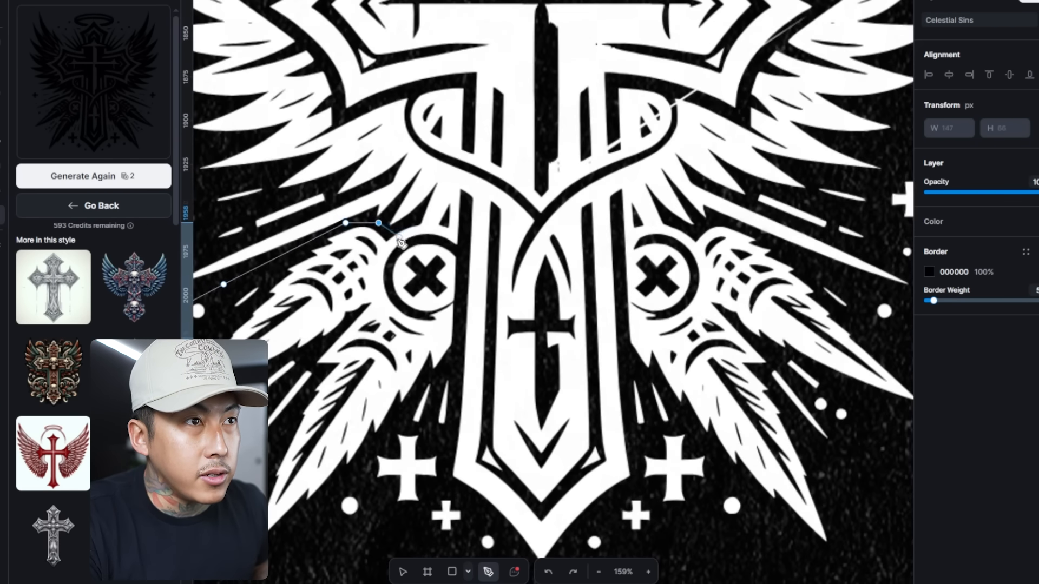
pyautogui.click(402, 222)
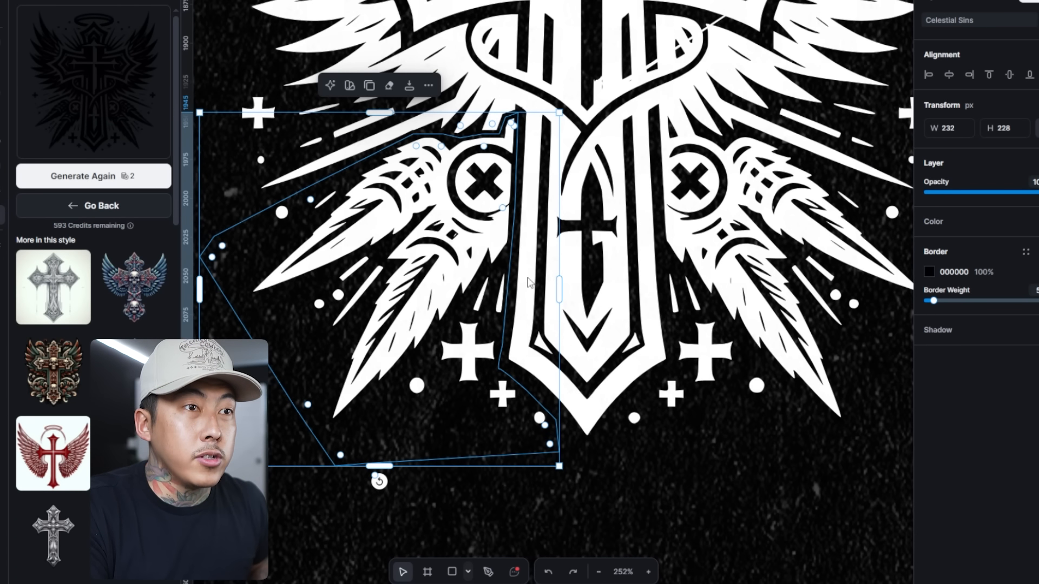
# Subtract the drawn Pen shape from the winged cross to cut away its lower-left ornaments
pyautogui.keyDown('shift'); pyautogui.click(595, 173); pyautogui.keyUp('shift')
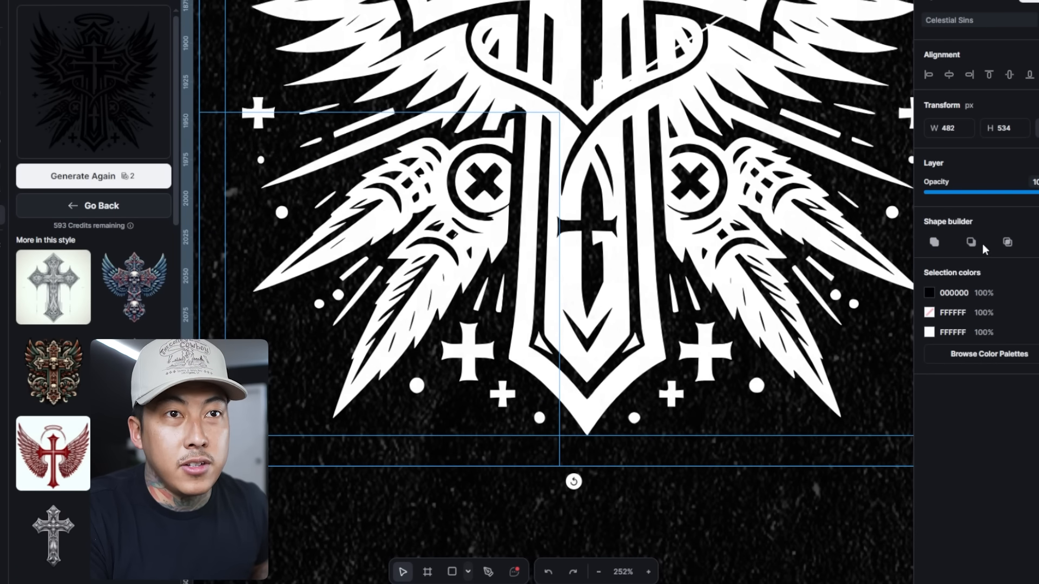
pyautogui.click(969, 243)
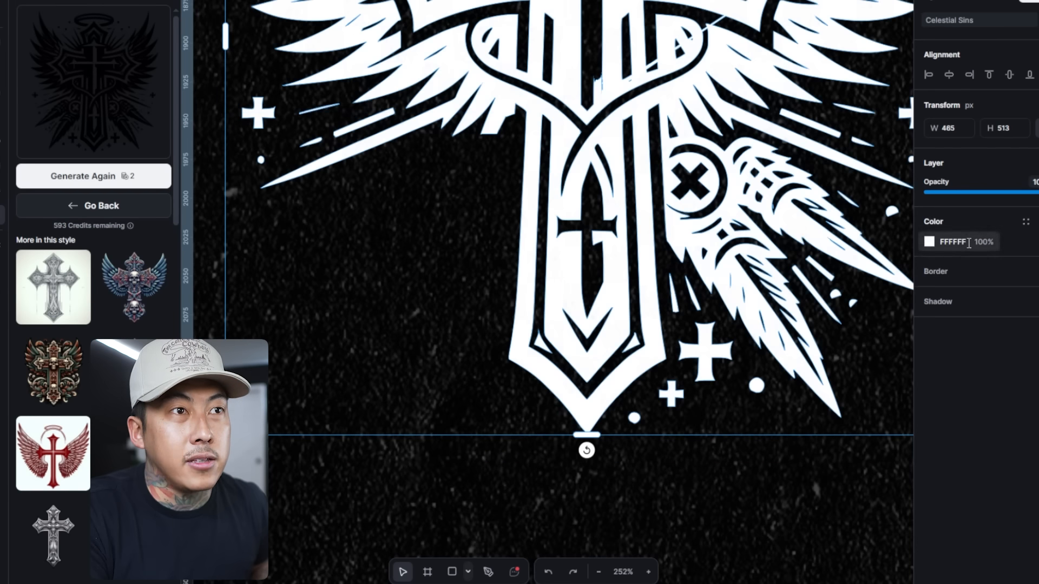
pyautogui.click(514, 490)
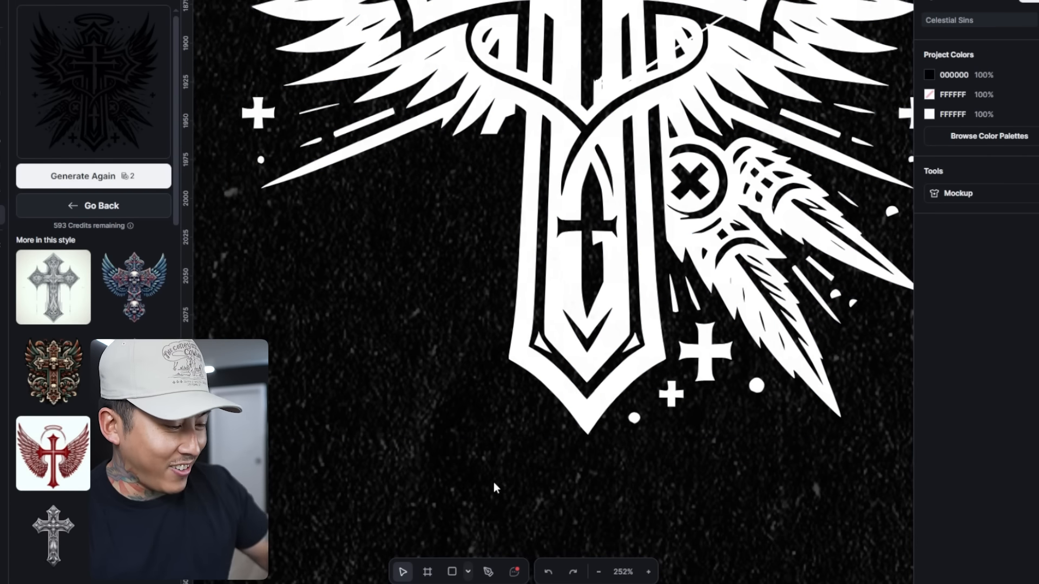
# Draw a closed Pen shape about 23 × 31 px over the blunt leftover feather fragment beside the cross's shaft
pyautogui.press('p')
pyautogui.scroll(5, 488, 135)
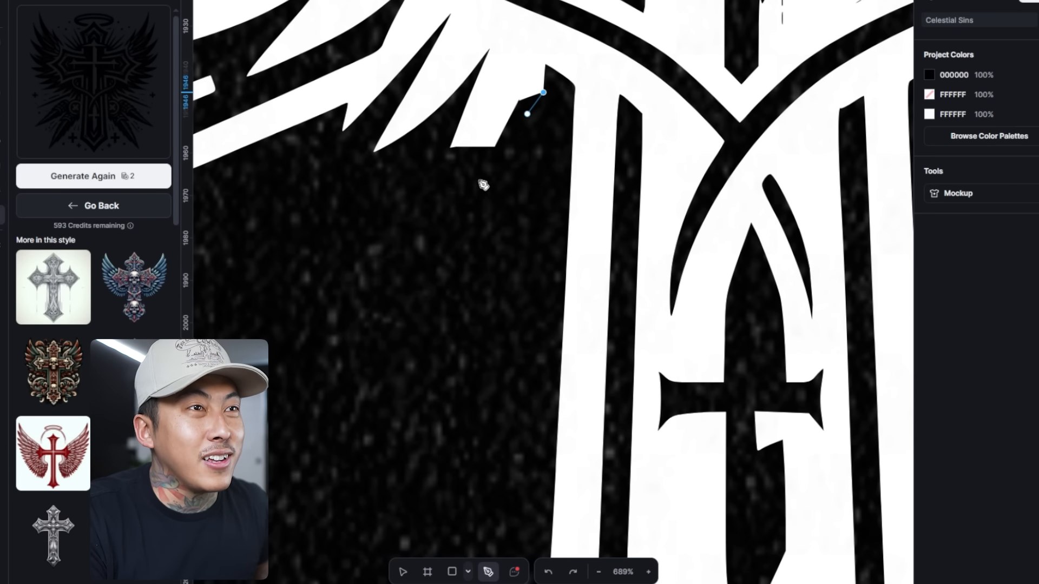
pyautogui.click(445, 207)
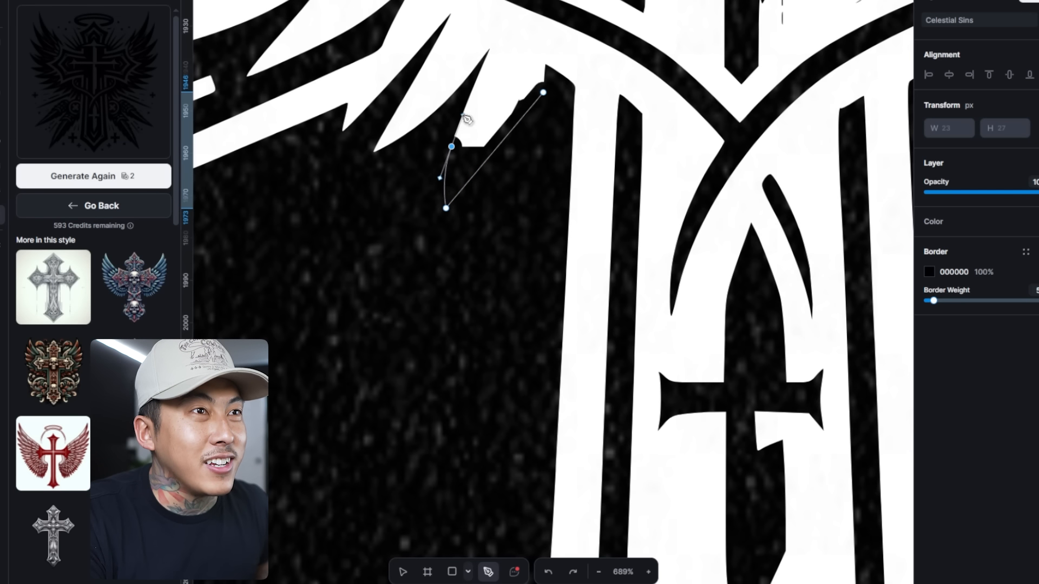
pyautogui.click(493, 77)
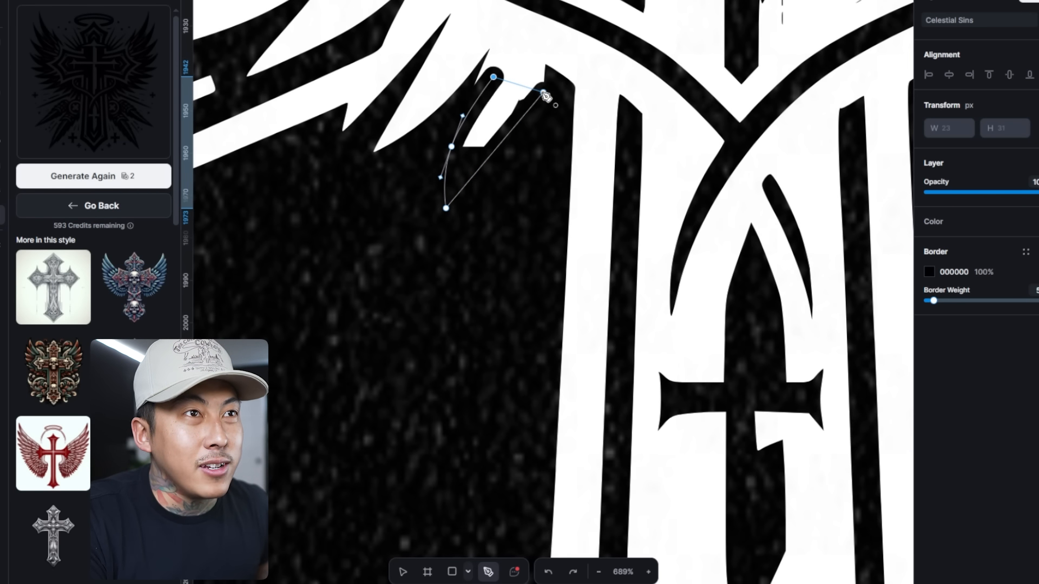
pyautogui.click(544, 93)
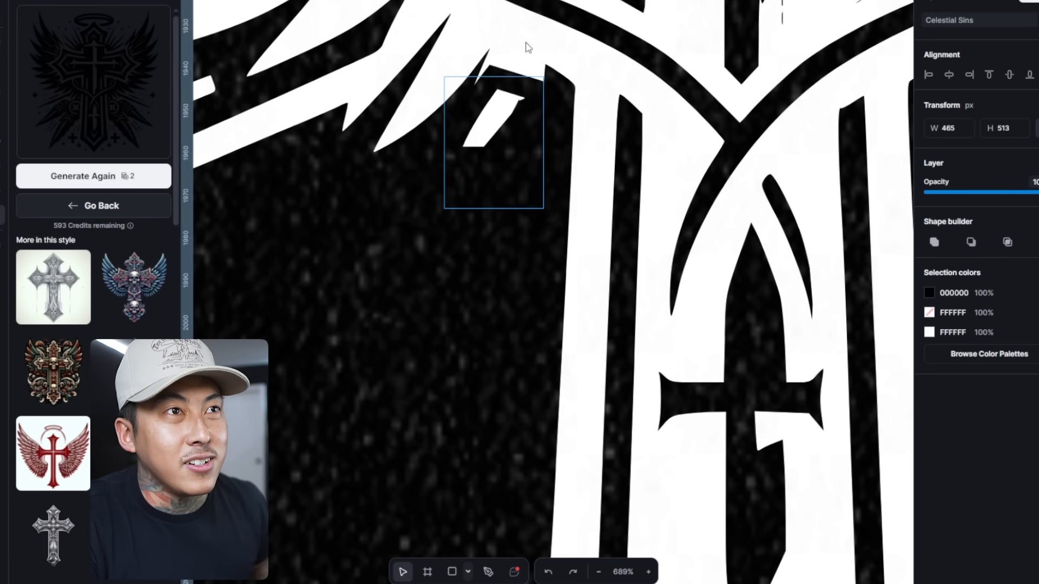
pyautogui.press('Escape')
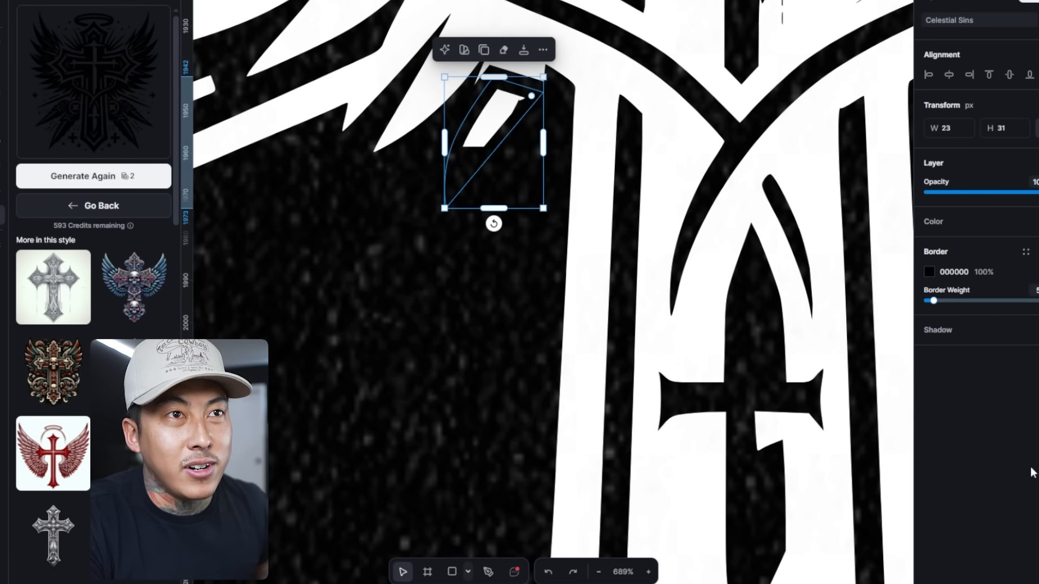
# Remove the border from the small Pen shape on the feather fragment and give it a solid white FFFFFF fill
pyautogui.click(754, 334)
pyautogui.click(458, 163)
pyautogui.click(528, 154)
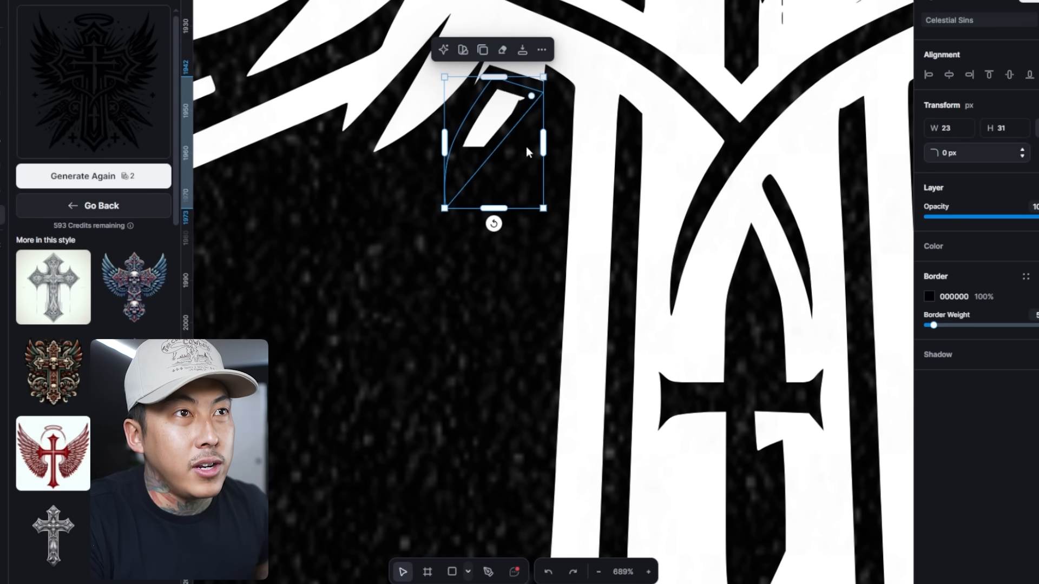
pyautogui.click(929, 297)
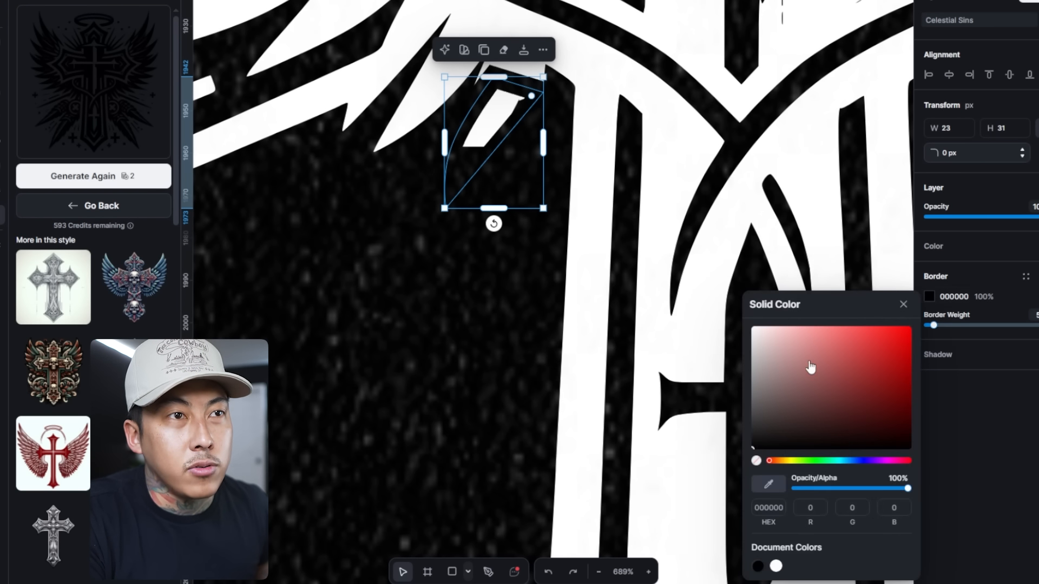
pyautogui.click(776, 566)
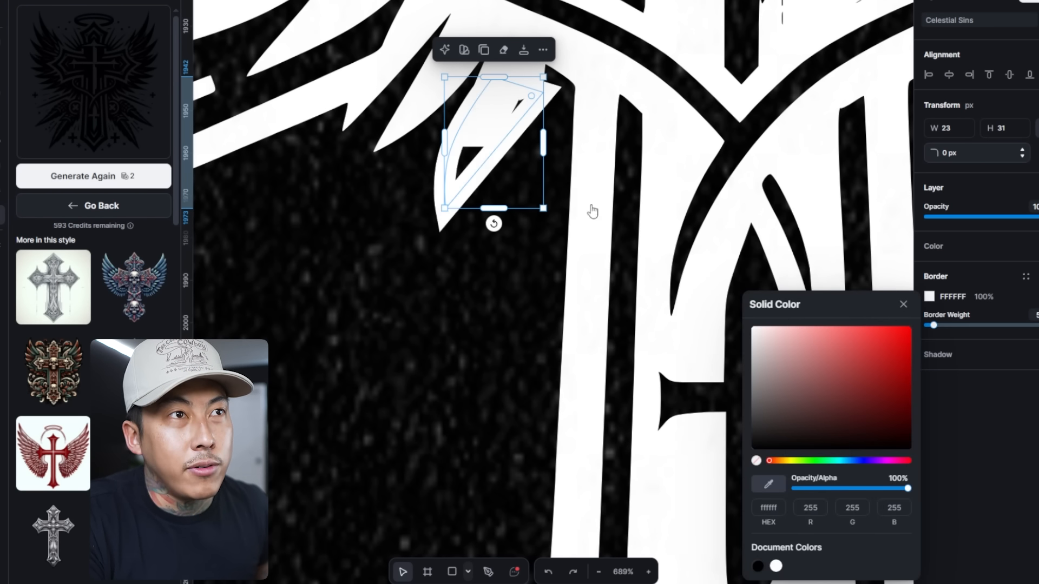
pyautogui.click(1037, 277)
pyautogui.click(1037, 246)
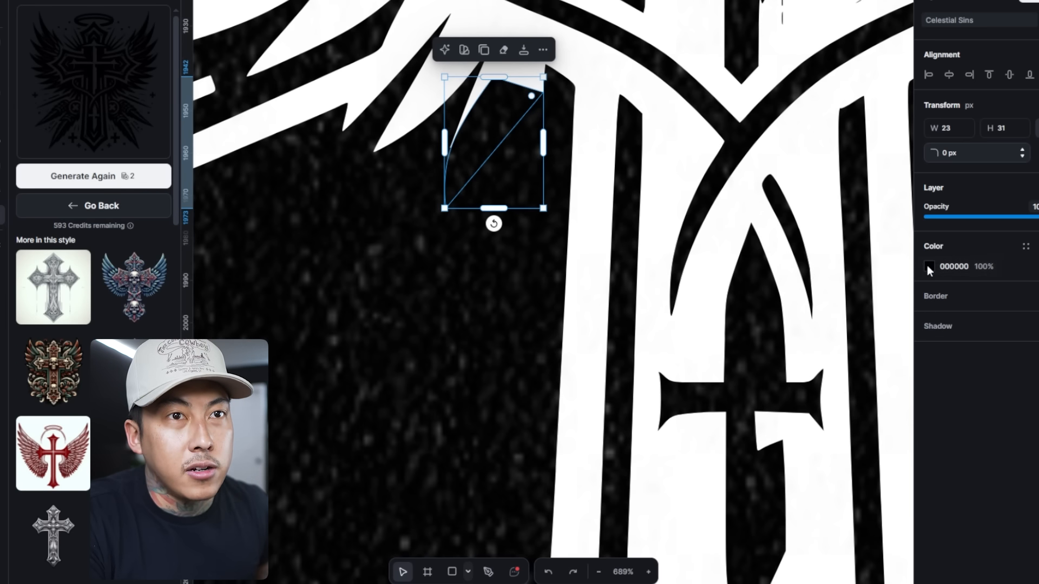
pyautogui.click(928, 266)
pyautogui.click(341, 372)
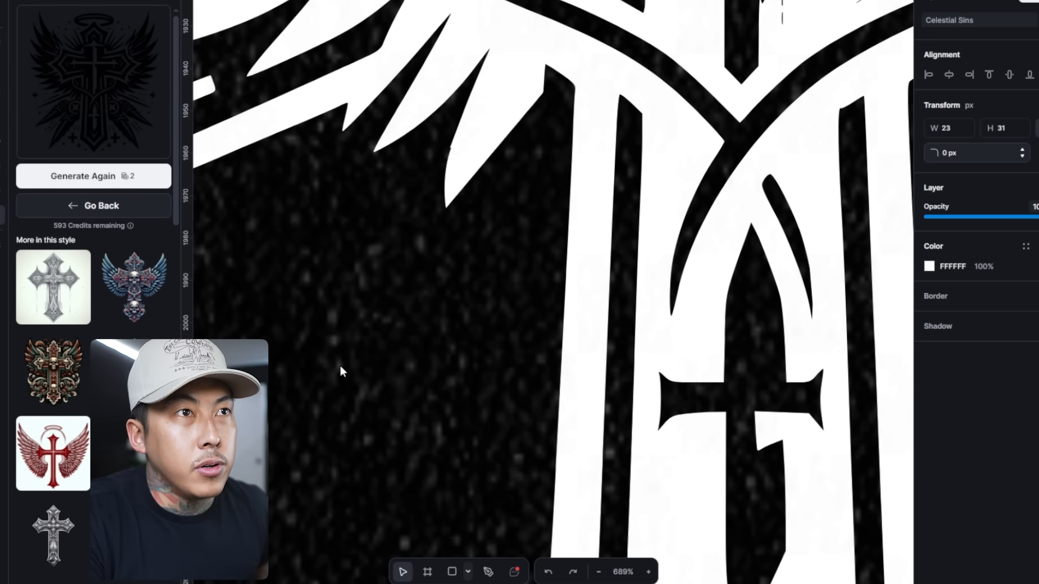
# Enlarge the white feather patch to about 29 × 38 px and position it so it covers the leftover fragment's rough edges
pyautogui.scroll(5, 469, 411)
pyautogui.click(457, 406)
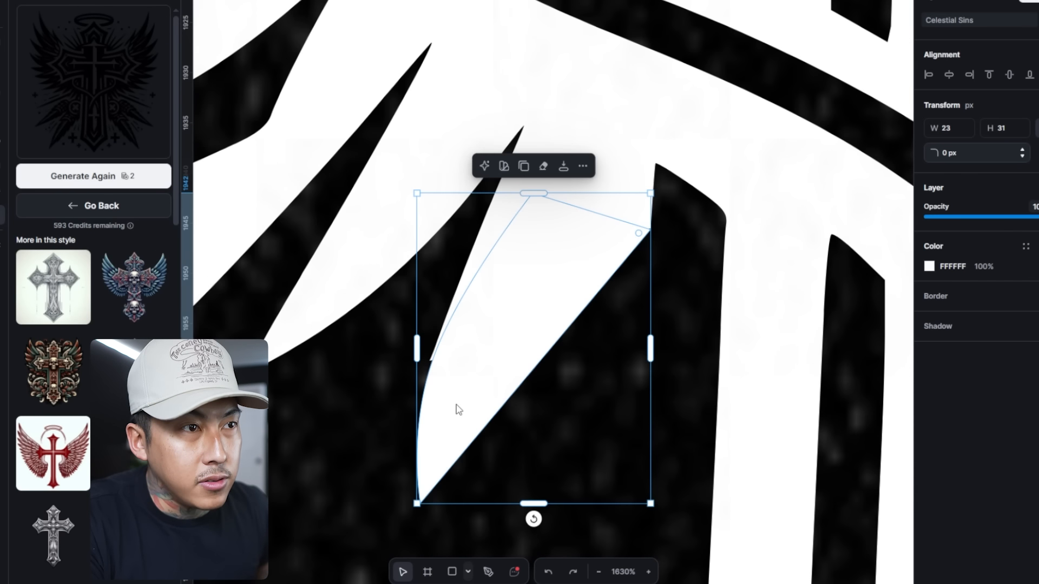
pyautogui.moveTo(456, 405); pyautogui.dragTo(452, 405)
pyautogui.click(684, 243)
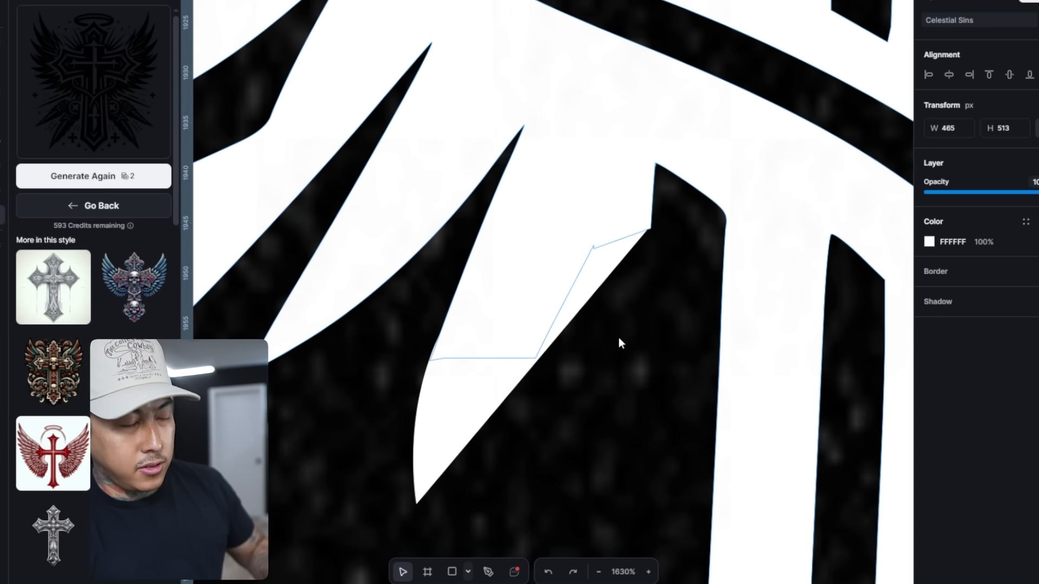
pyautogui.click(630, 238)
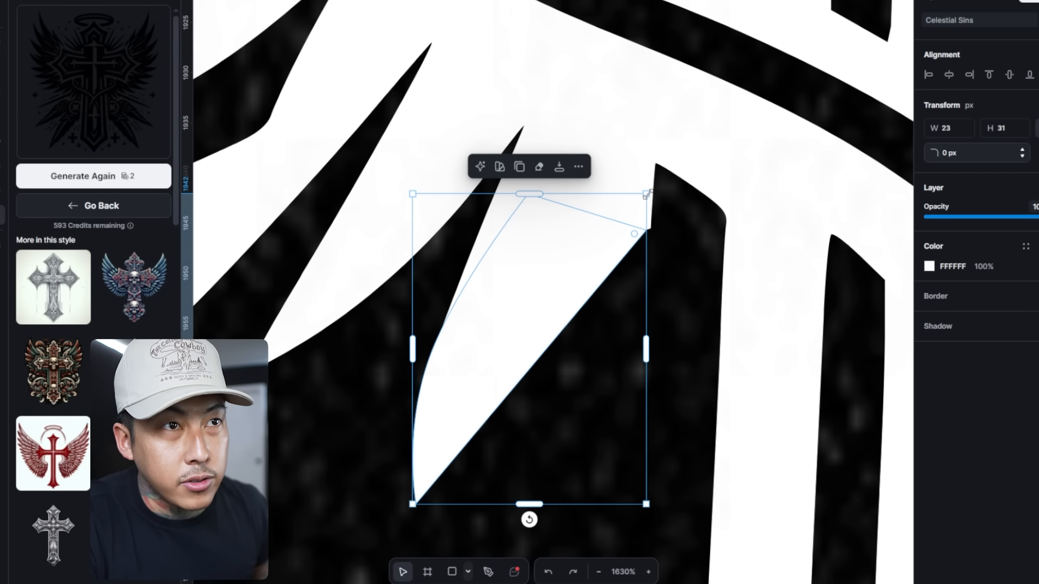
pyautogui.moveTo(647, 194); pyautogui.dragTo(721, 136)
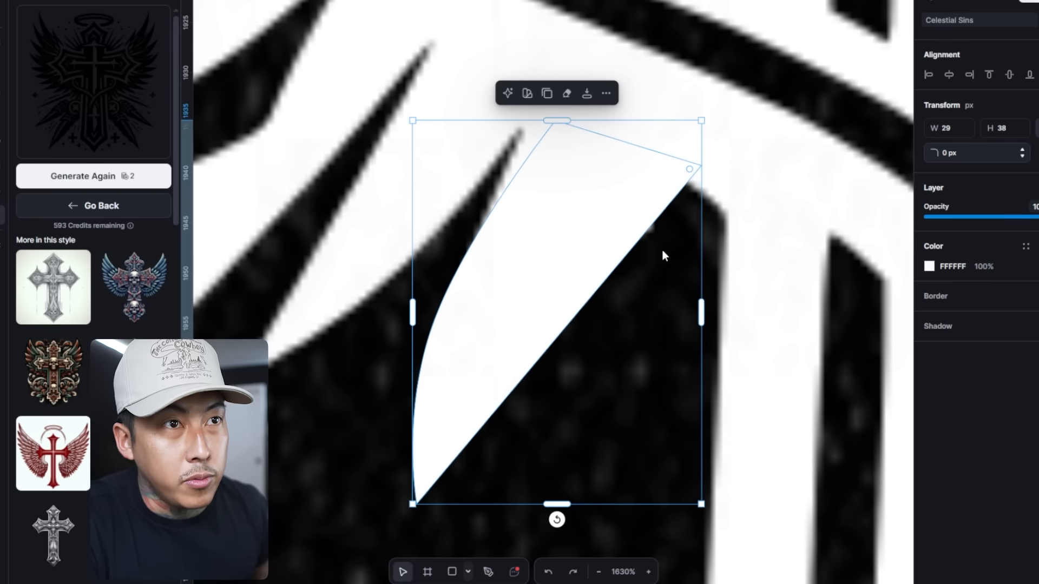
pyautogui.moveTo(578, 249); pyautogui.dragTo(583, 255)
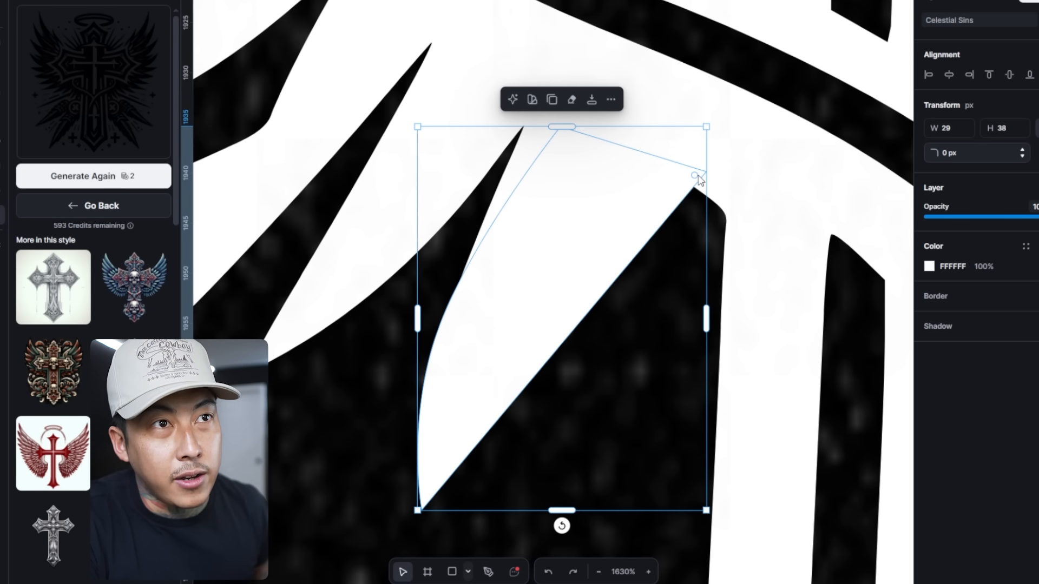
# Try rounding the feather patch's corner nearest the shaft, and restore its corner radius to 0 px
pyautogui.moveTo(697, 180); pyautogui.dragTo(598, 199)
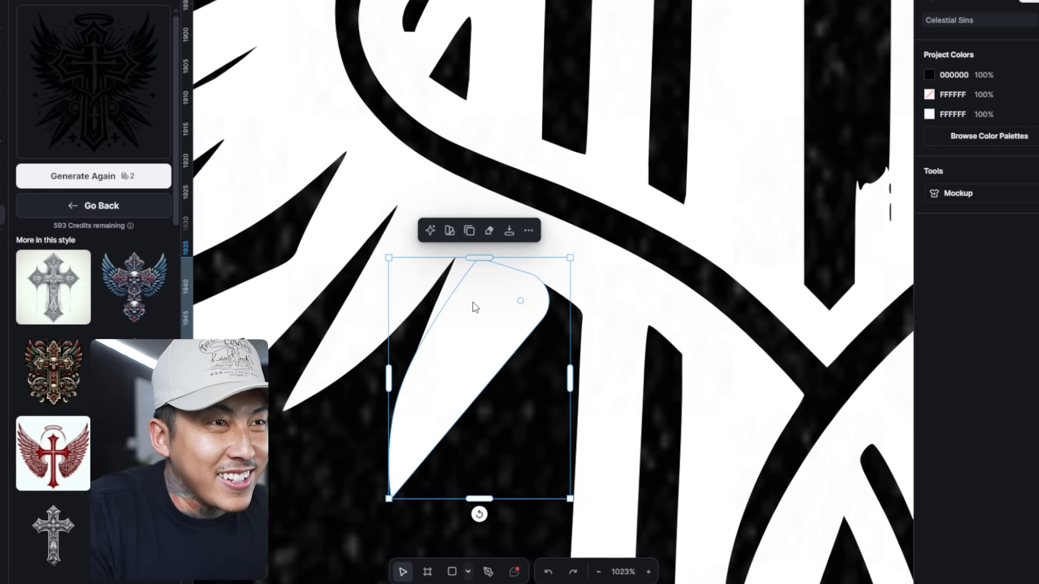
pyautogui.click(479, 319)
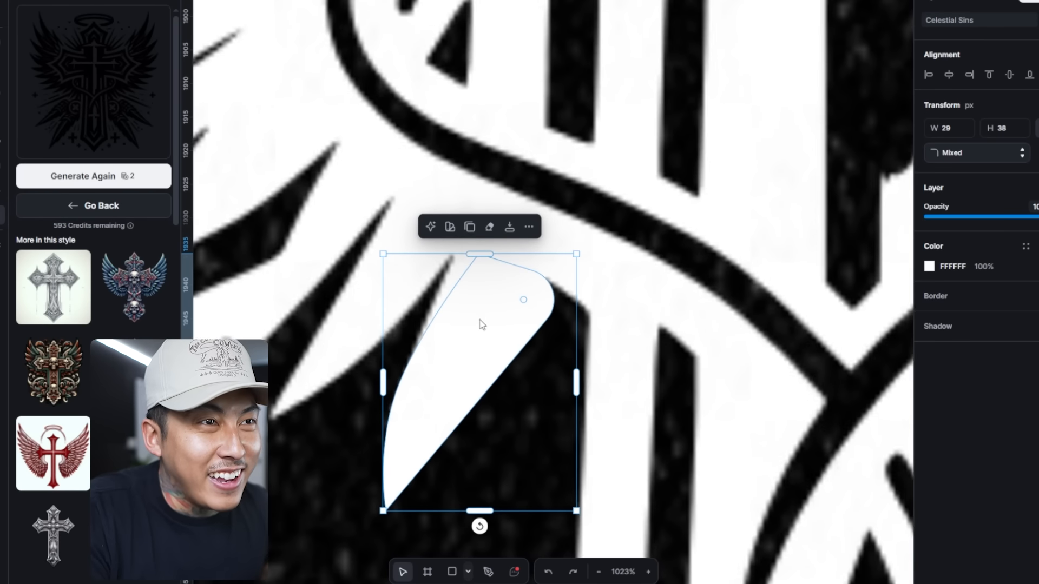
pyautogui.moveTo(524, 301); pyautogui.dragTo(617, 288)
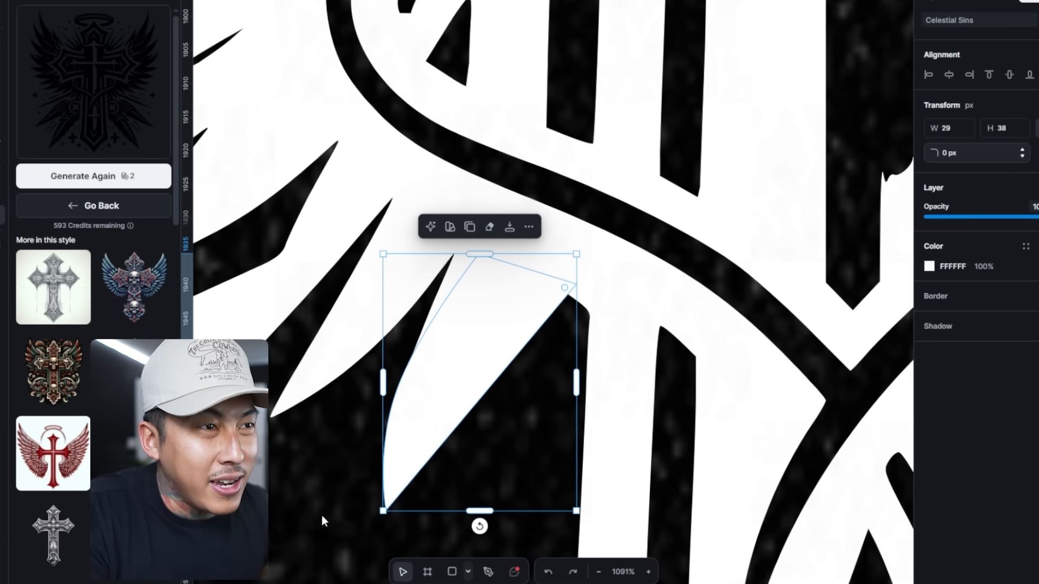
# Select the feather patch together with the winged cross and unite them into one shape
pyautogui.click(324, 519)
pyautogui.scroll(-8, 533, 394)
pyautogui.scroll(-4, 554, 406)
pyautogui.moveTo(550, 408); pyautogui.dragTo(513, 392)
pyautogui.click(506, 415)
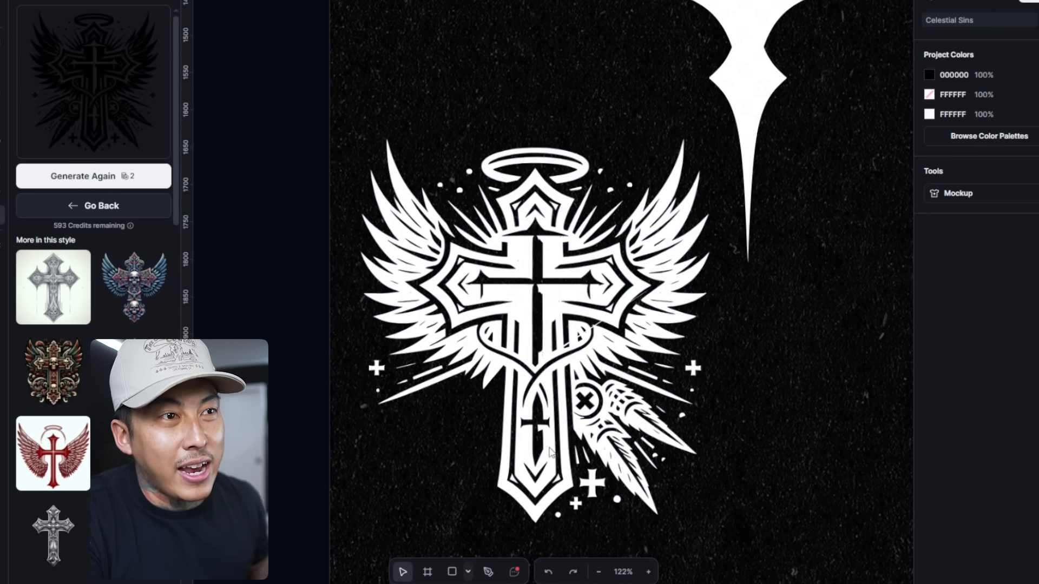
pyautogui.scroll(2, 505, 416)
pyautogui.moveTo(375, 448); pyautogui.dragTo(474, 253)
pyautogui.scroll(2, 480, 378)
pyautogui.scroll(1, 480, 377)
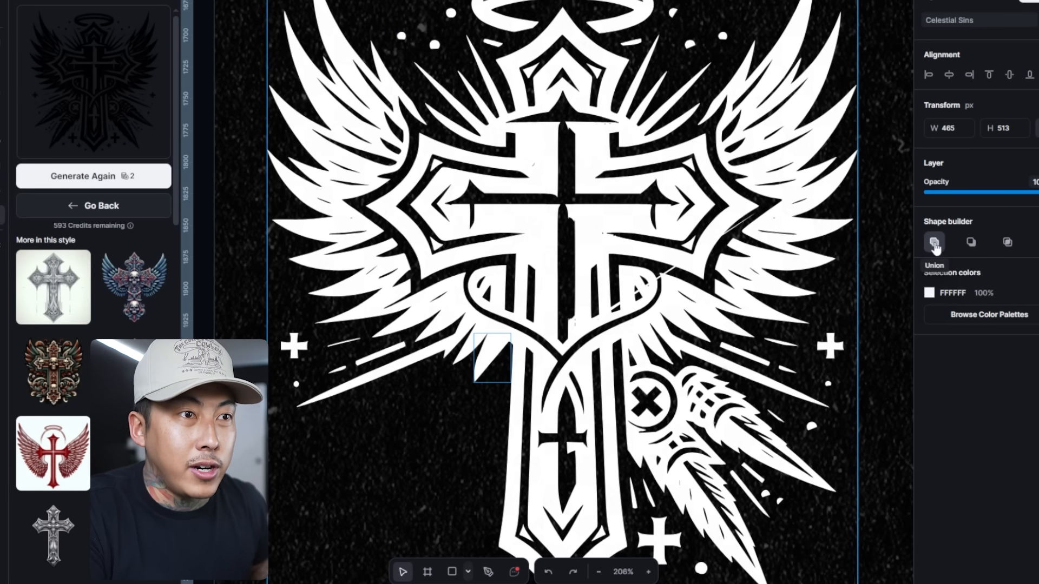
pyautogui.click(934, 243)
pyautogui.scroll(-4, 455, 400)
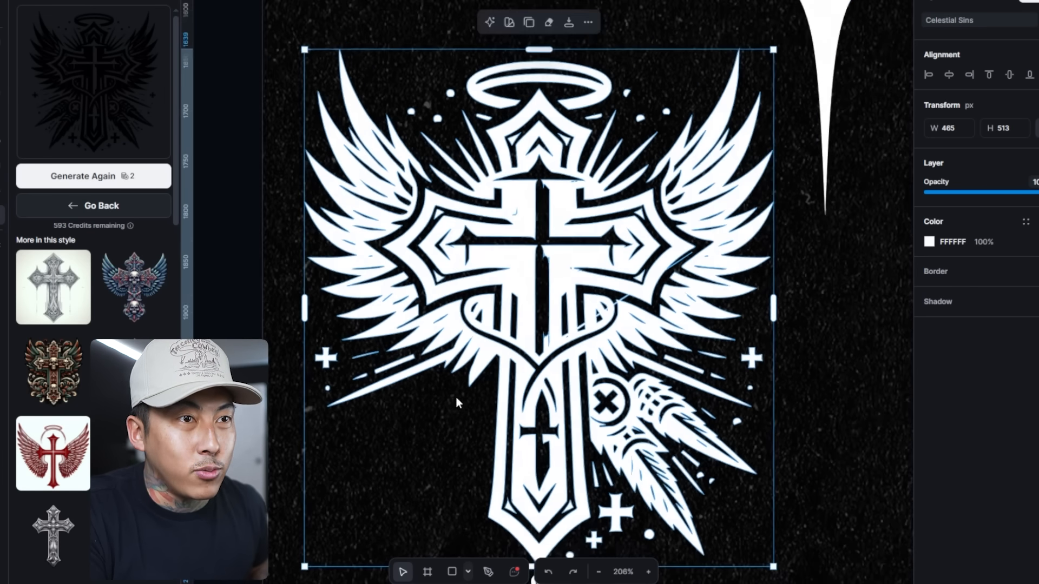
# Add a basic square over the winged cross's right half, starting at its centerline, and resize it to about 273 × 551 px
pyautogui.click(755, 417)
pyautogui.click(492, 400)
pyautogui.moveTo(493, 401); pyautogui.dragTo(523, 346)
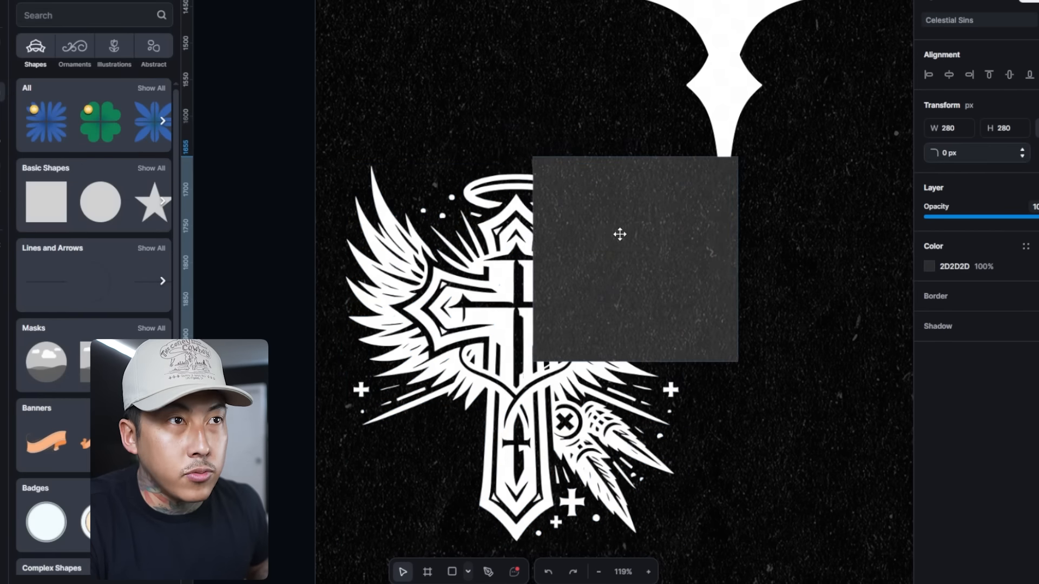
pyautogui.moveTo(621, 235); pyautogui.dragTo(607, 231)
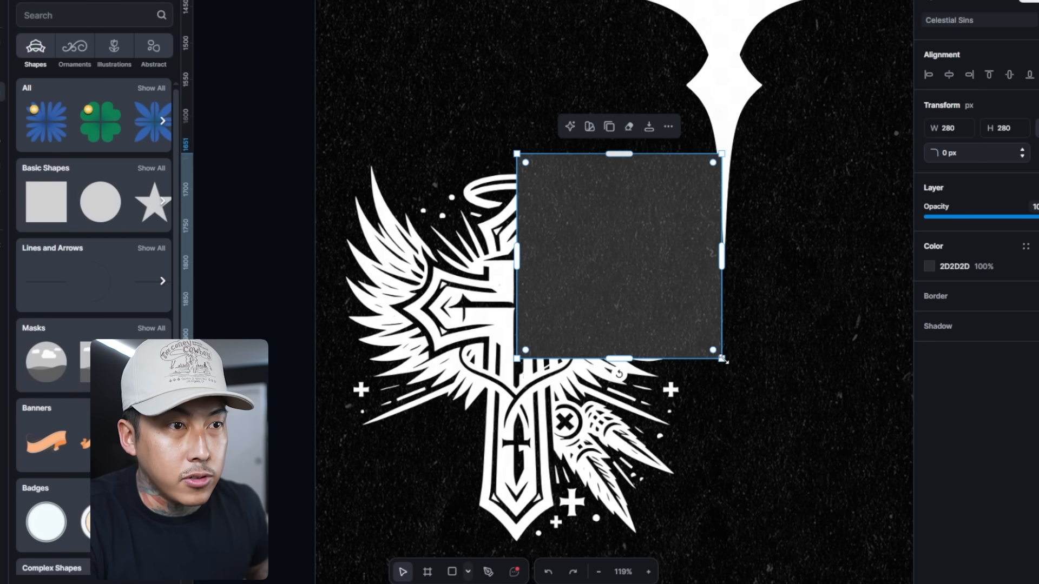
pyautogui.moveTo(723, 358); pyautogui.dragTo(717, 557)
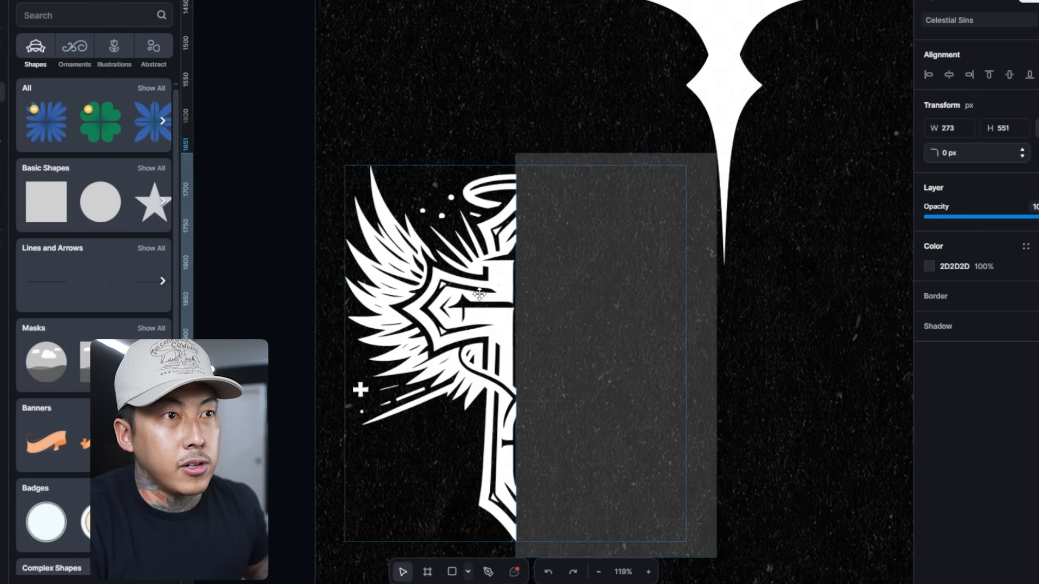
# Subtract the rectangle from the winged cross and place a horizontally flipped copy of the remaining left half against the cut edge
pyautogui.keyDown('shift'); pyautogui.click(479, 294); pyautogui.keyUp('shift')
pyautogui.click(971, 242)
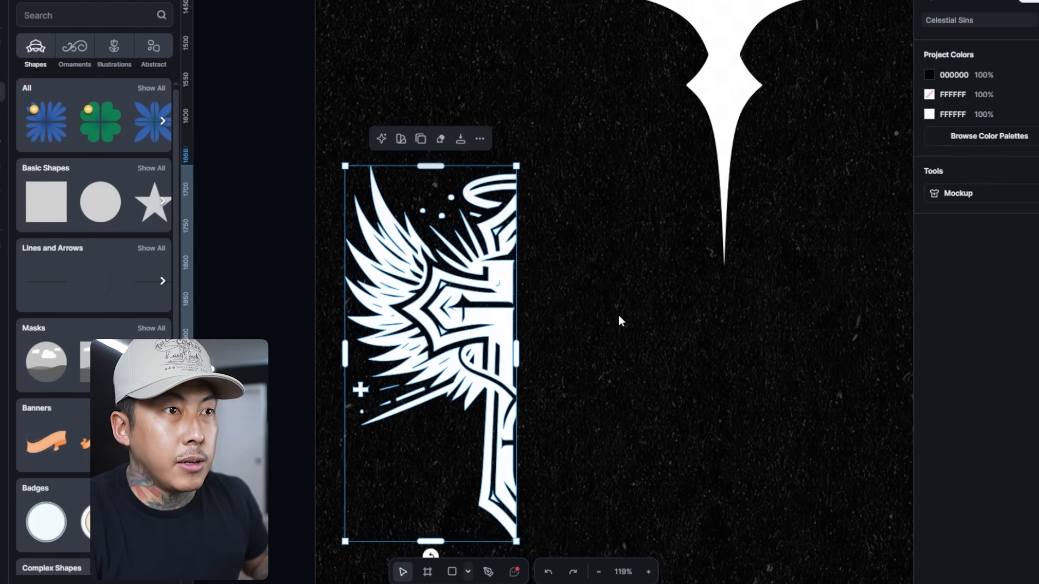
pyautogui.rightClick(486, 292)
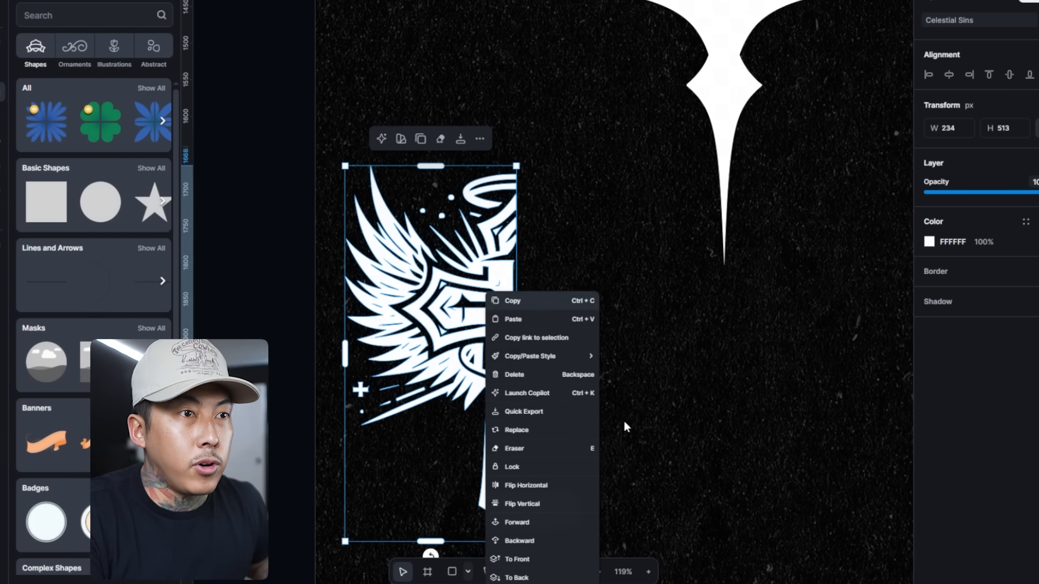
pyautogui.click(563, 481)
pyautogui.moveTo(415, 342); pyautogui.dragTo(586, 342)
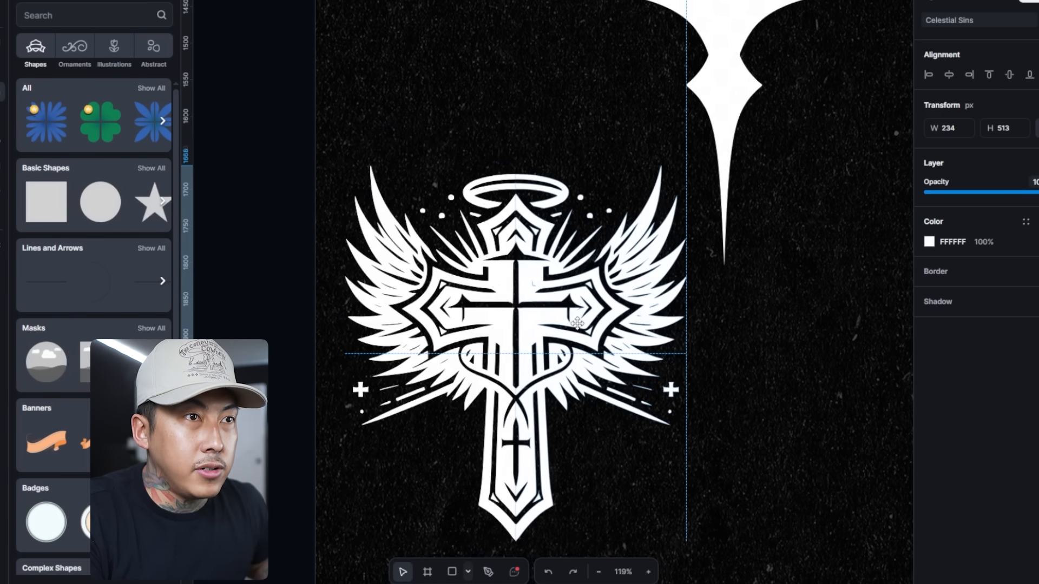
# Inspect the center seam at the cross's lower tip, and undo the mirroring and the subtraction
pyautogui.scroll(10, 518, 208)
pyautogui.scroll(3, 503, 174)
pyautogui.moveTo(506, 162); pyautogui.dragTo(514, 166)
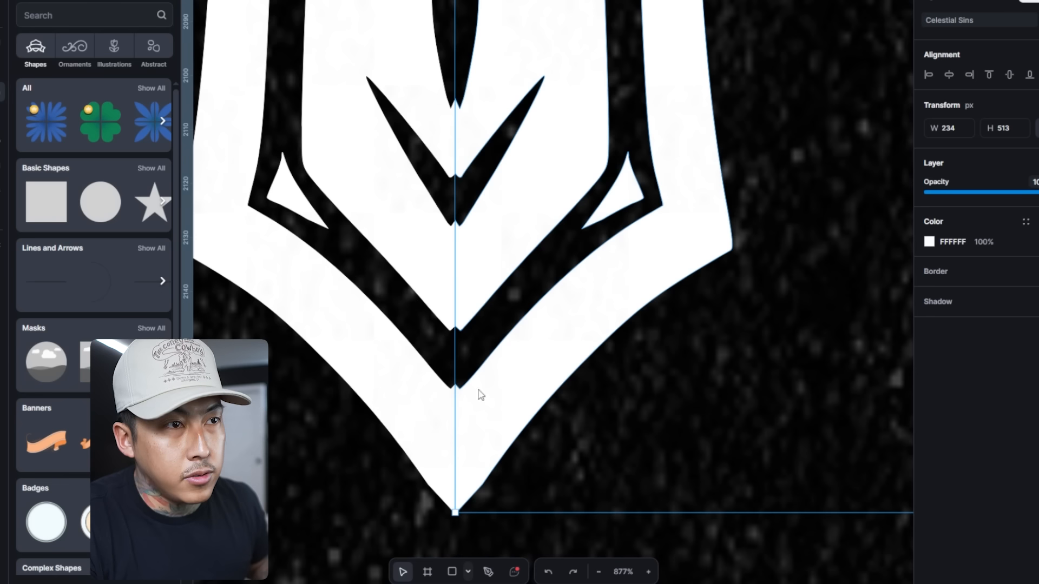
pyautogui.click(443, 347)
pyautogui.scroll(2, 455, 382)
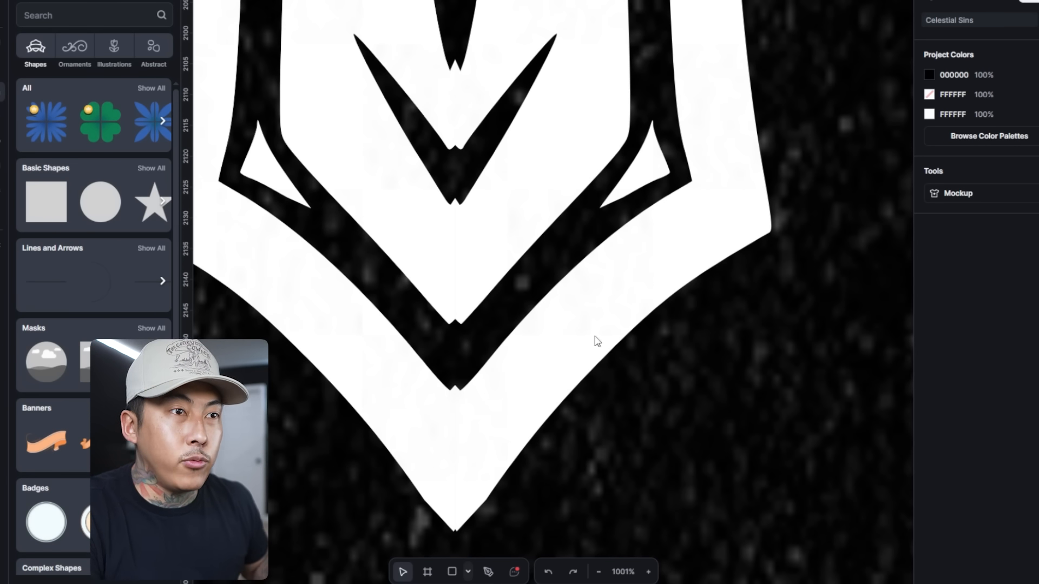
pyautogui.hotkey('ctrl', 'z')
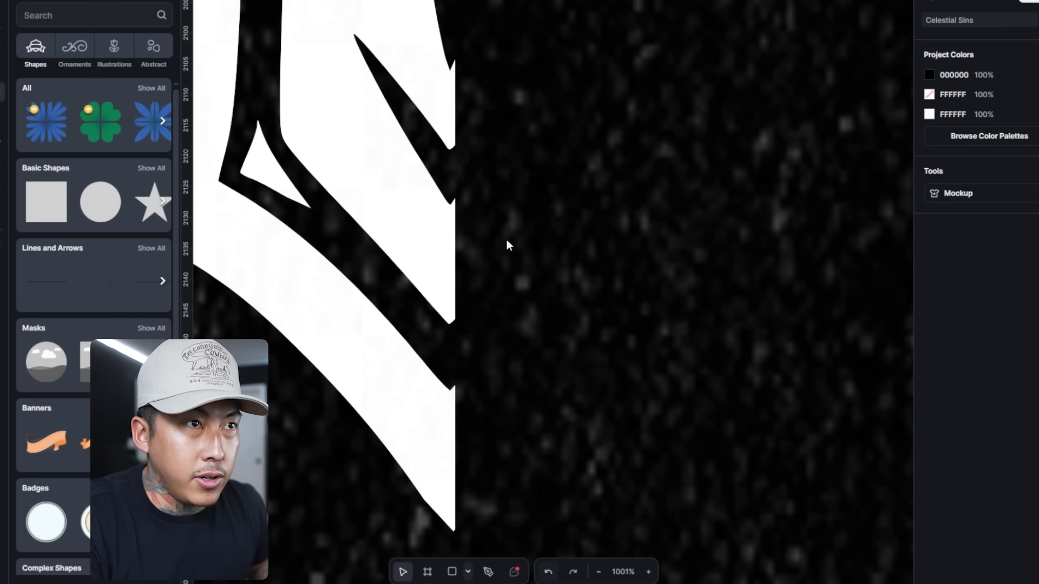
# Shift the rectangle slightly left over the cross's centerline and subtract it, keeping a left half of 233 × 512 px
pyautogui.click(473, 407)
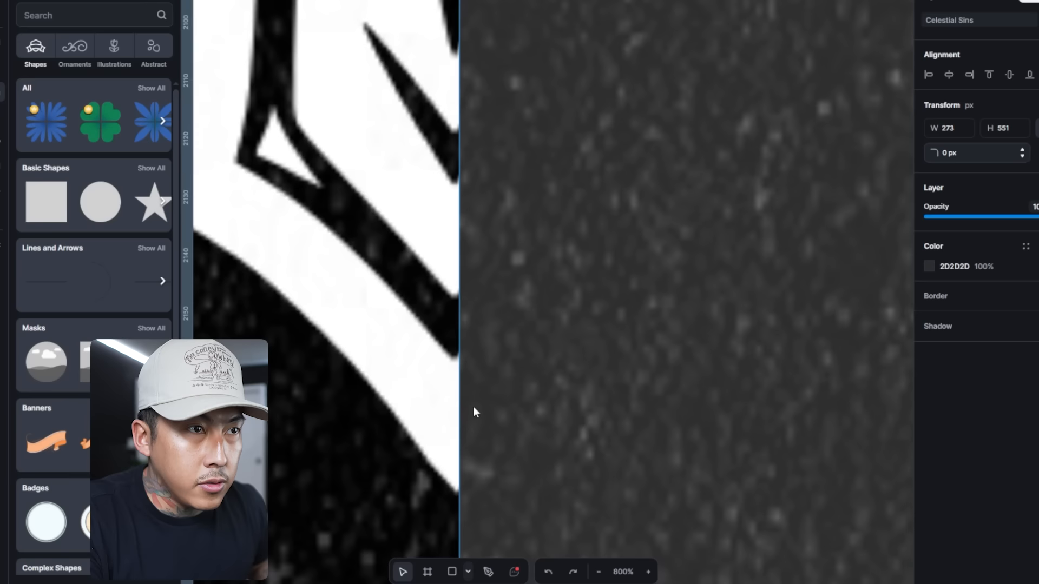
pyautogui.scroll(4, 482, 379)
pyautogui.scroll(-15, 446, 284)
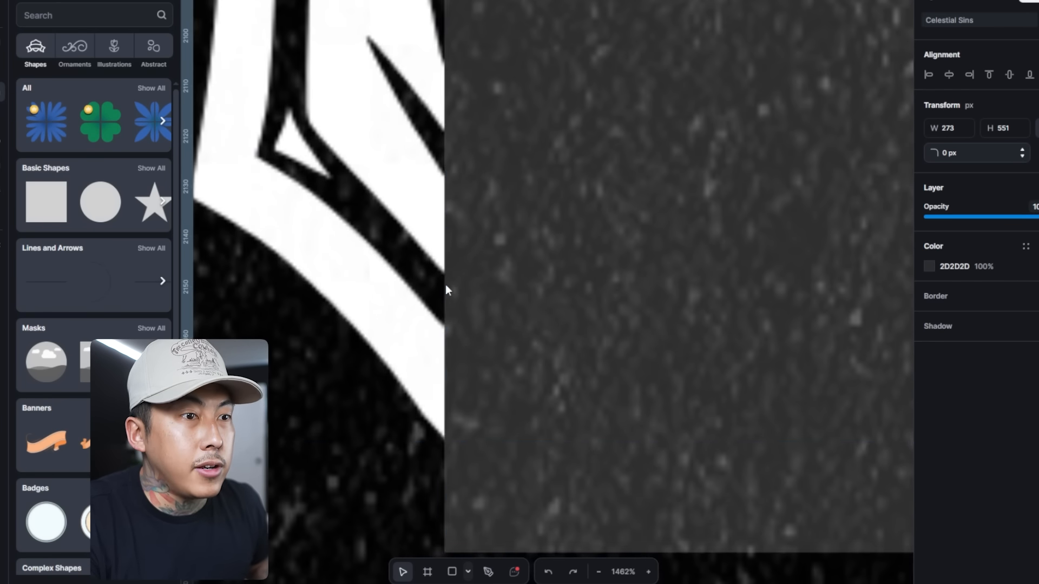
pyautogui.keyDown('shift'); pyautogui.click(415, 237); pyautogui.keyUp('shift')
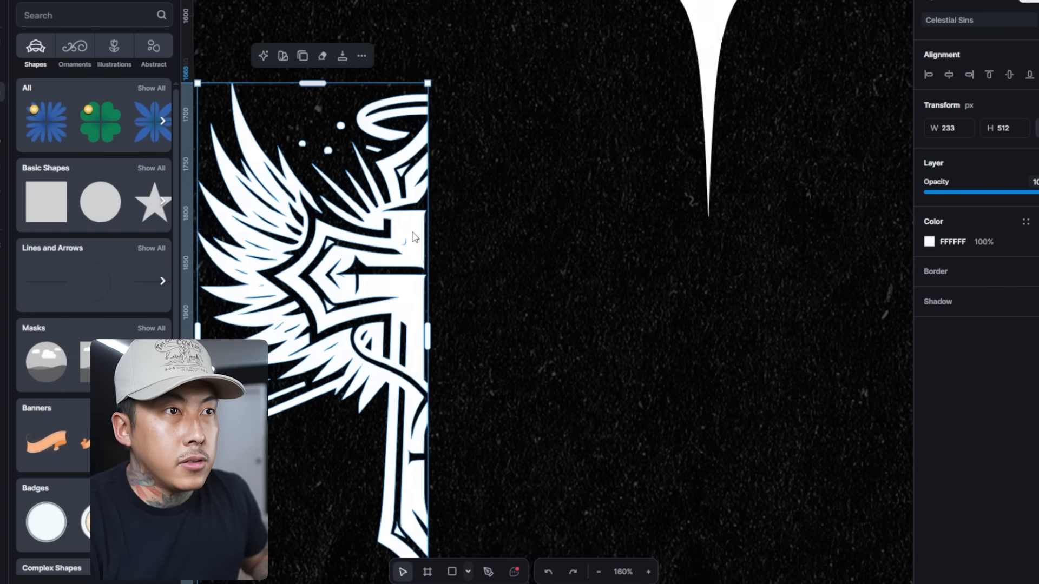
# Mirror a copy of the left half horizontally against the center edge and unite both halves into one shape
pyautogui.rightClick(588, 295)
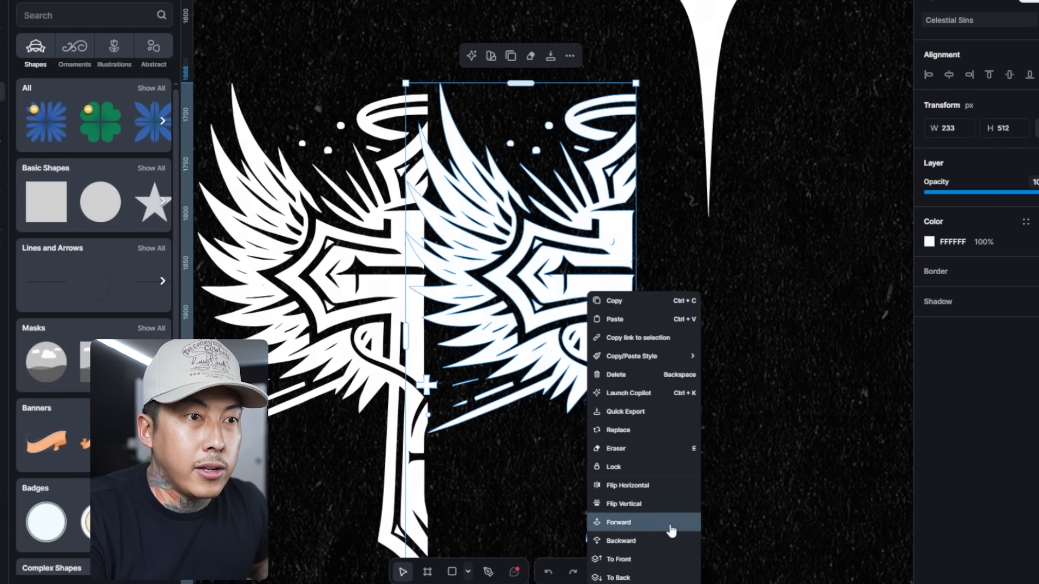
pyautogui.click(652, 486)
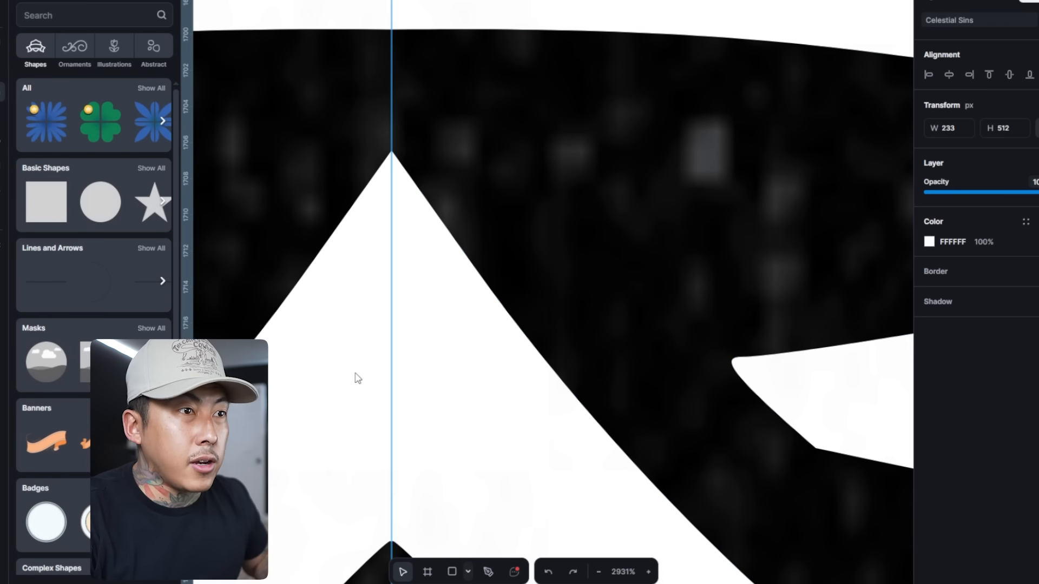
pyautogui.keyDown('shift'); pyautogui.click(372, 373); pyautogui.keyUp('shift')
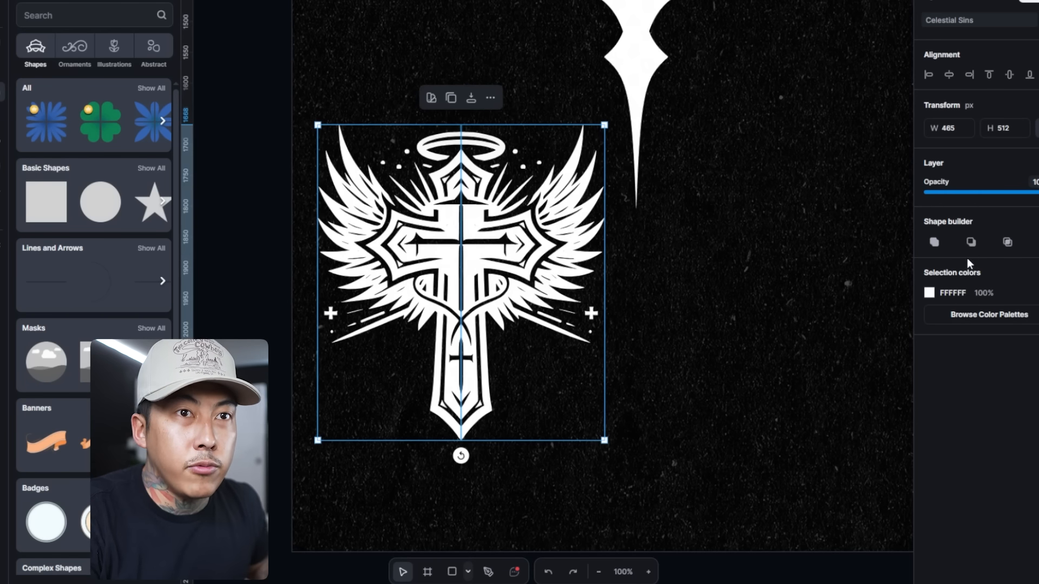
pyautogui.click(935, 243)
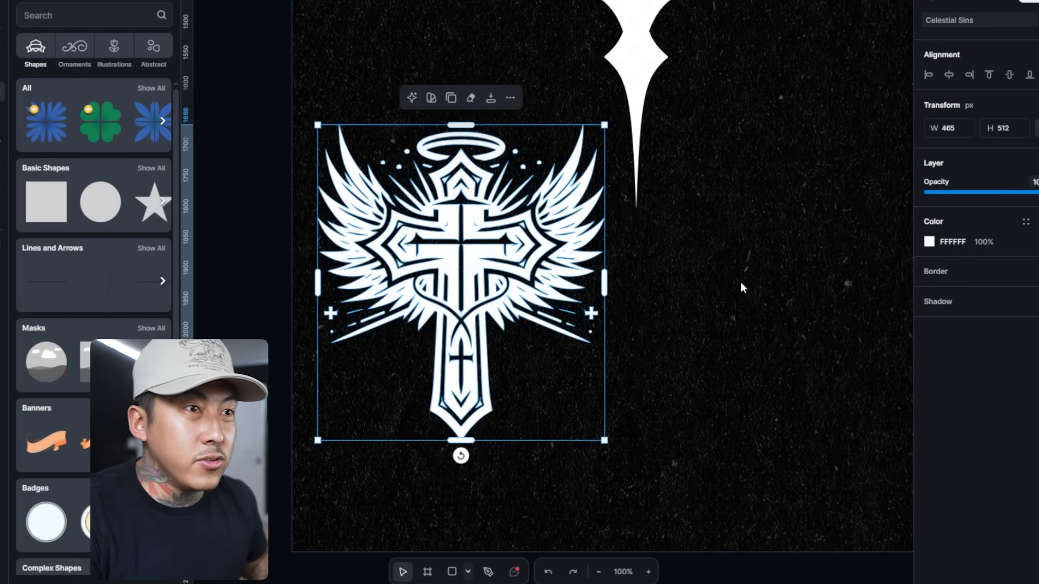
# Move the finished winged cross up the artboard so its top lines up with the large star beside it
pyautogui.moveTo(454, 368); pyautogui.dragTo(509, 390)
pyautogui.scroll(-3, 547, 363)
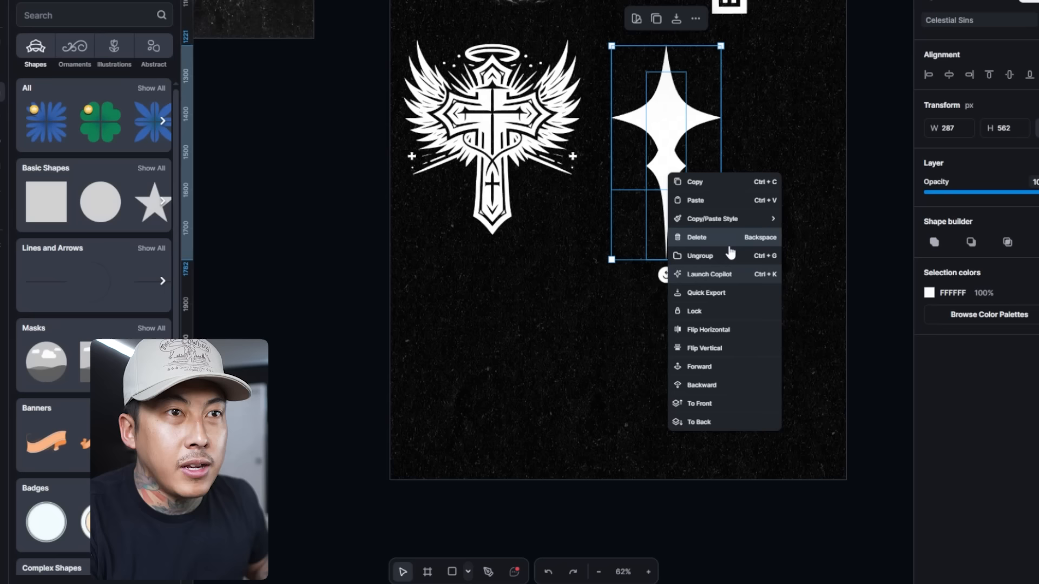
# Ungroup the large star graphic and move its narrow lower star straight down
pyautogui.click(725, 249)
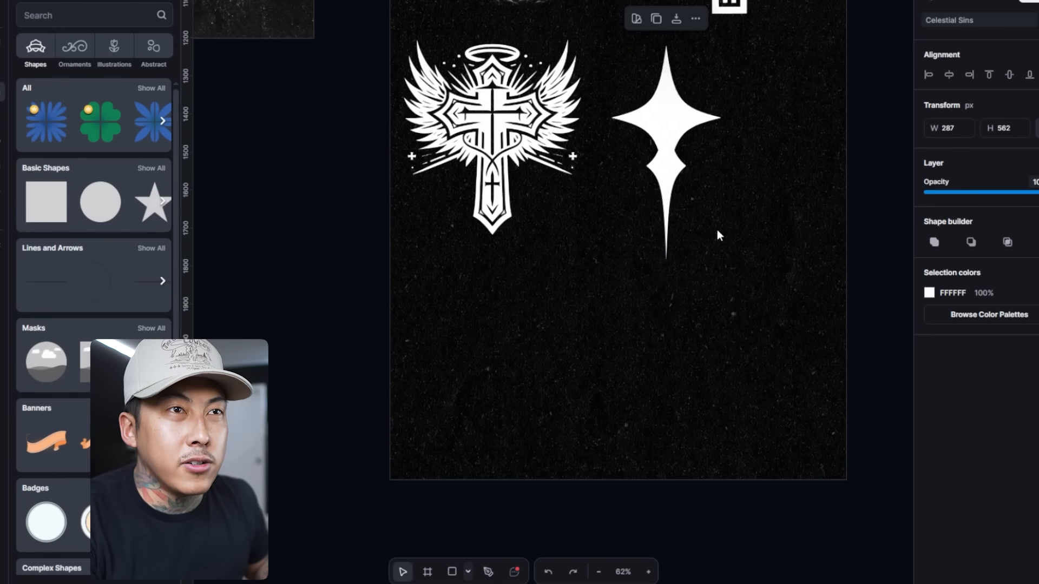
pyautogui.moveTo(665, 161); pyautogui.dragTo(666, 228)
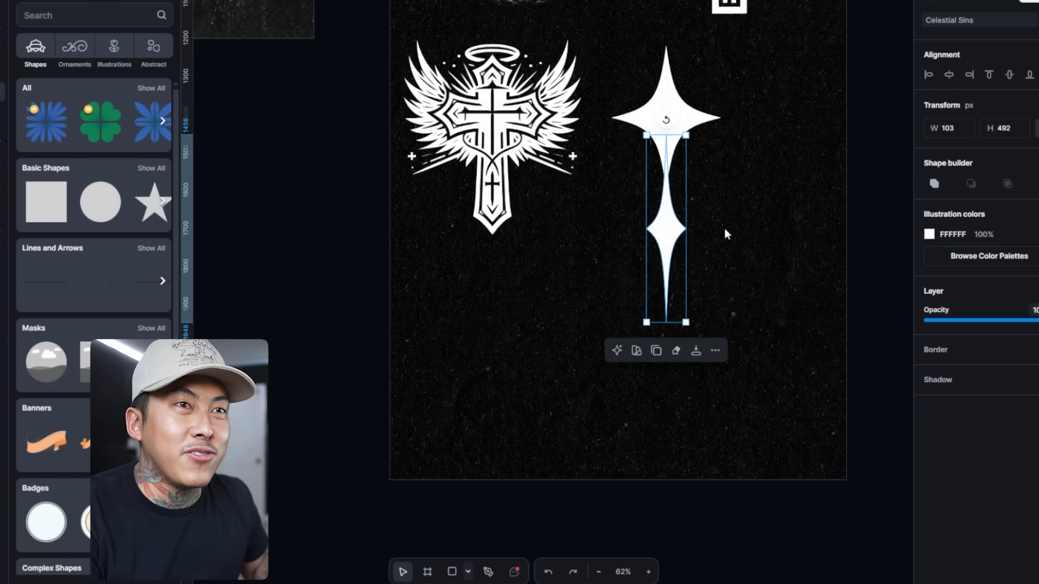
# Raise the narrow lower star against the large star, then paste a copy and place it below to lengthen the shape
pyautogui.scroll(5, 786, 241)
pyautogui.scroll(-3, 779, 245)
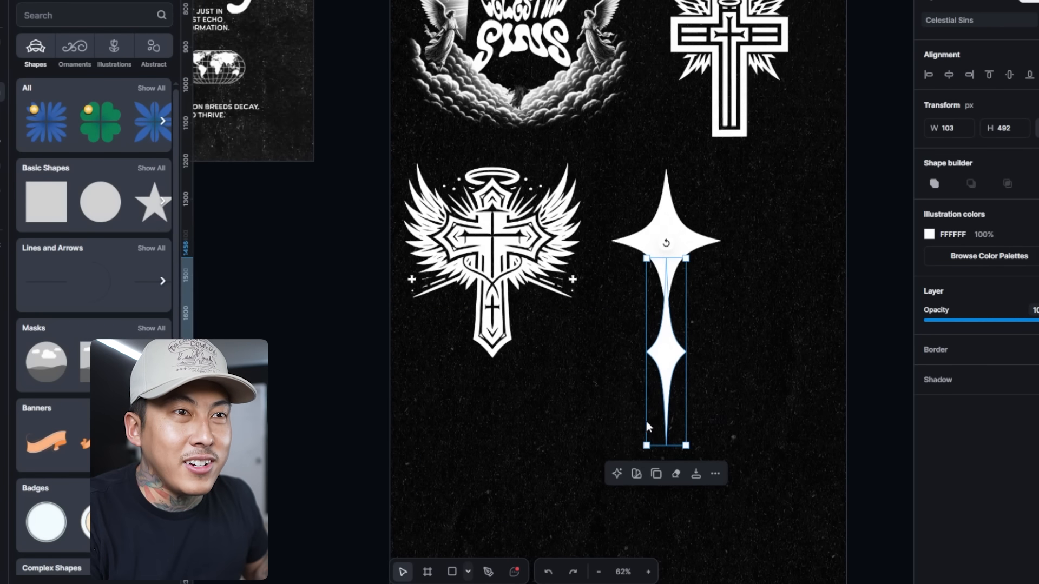
pyautogui.moveTo(687, 389); pyautogui.dragTo(688, 328)
pyautogui.hotkey('ctrl', 'v')
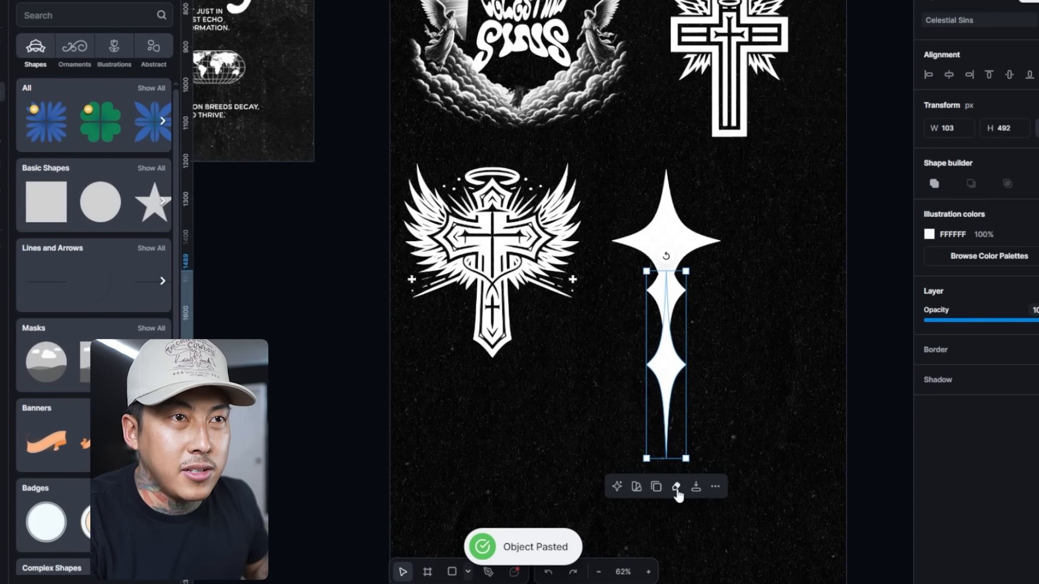
pyautogui.moveTo(670, 374); pyautogui.dragTo(666, 413)
pyautogui.click(763, 366)
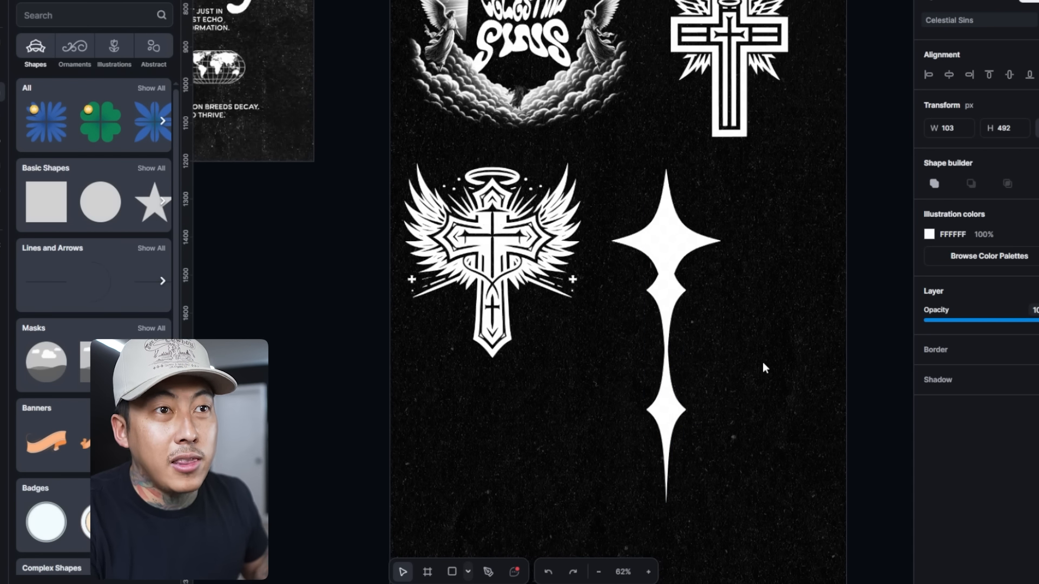
# Move the extended star beneath the striped cross and shift the winged cross level with it under the cloud graphic
pyautogui.moveTo(671, 244)
pyautogui.mouseDown()
pyautogui.moveTo(671, 236)
pyautogui.moveTo(670, 251)
pyautogui.mouseUp()
pyautogui.moveTo(812, 439); pyautogui.dragTo(767, 300)
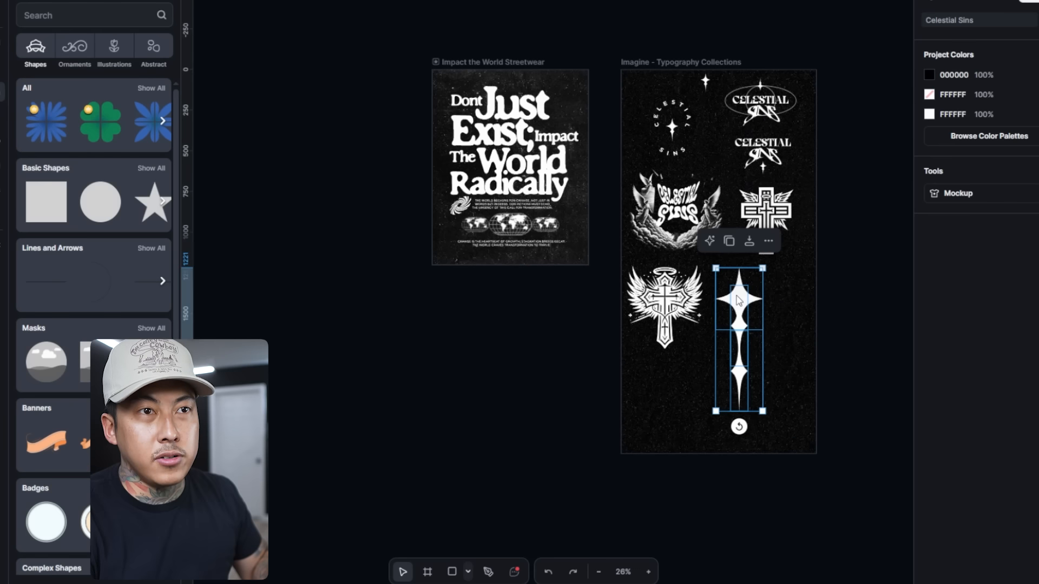
pyautogui.click(689, 390)
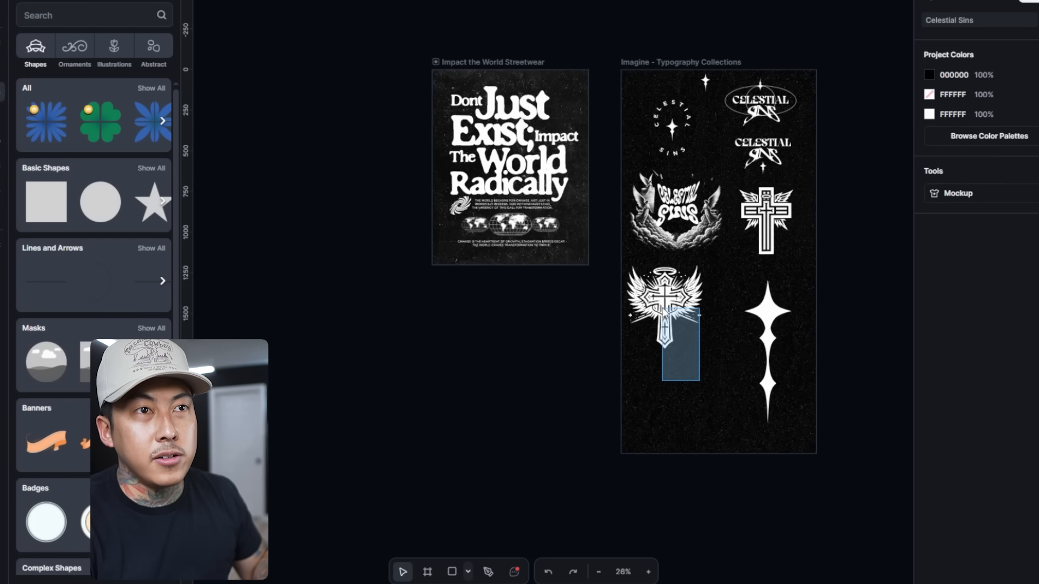
pyautogui.click(680, 335)
# Nudge the small star under SINS slightly up in the second CELESTIAL SINS logo
pyautogui.click(866, 180)
pyautogui.scroll(10, 834, 164)
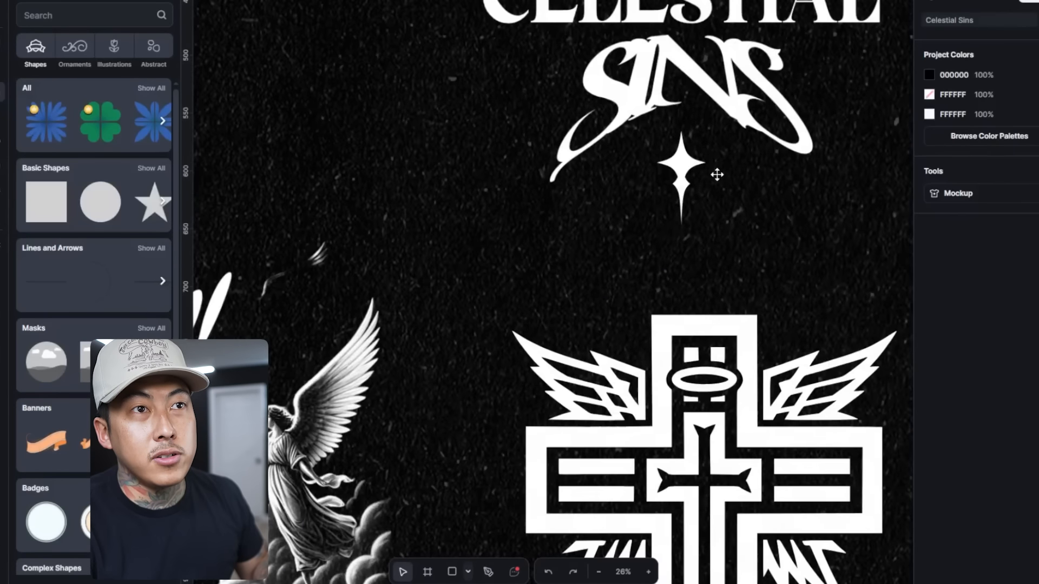
pyautogui.scroll(-11, 710, 185)
pyautogui.click(681, 270)
pyautogui.click(681, 282)
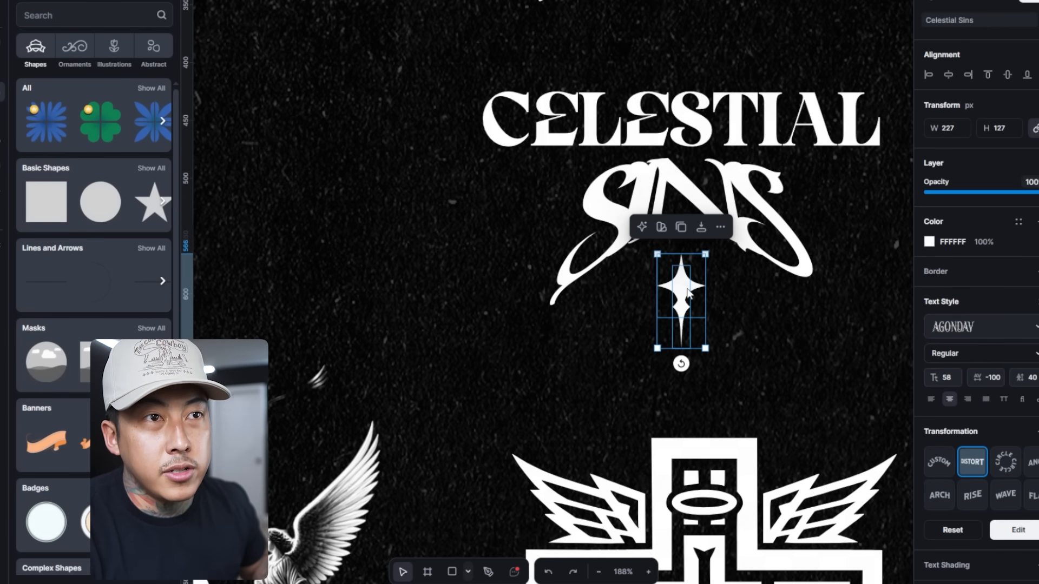
pyautogui.moveTo(682, 283); pyautogui.dragTo(682, 287)
pyautogui.moveTo(810, 353); pyautogui.dragTo(533, 75)
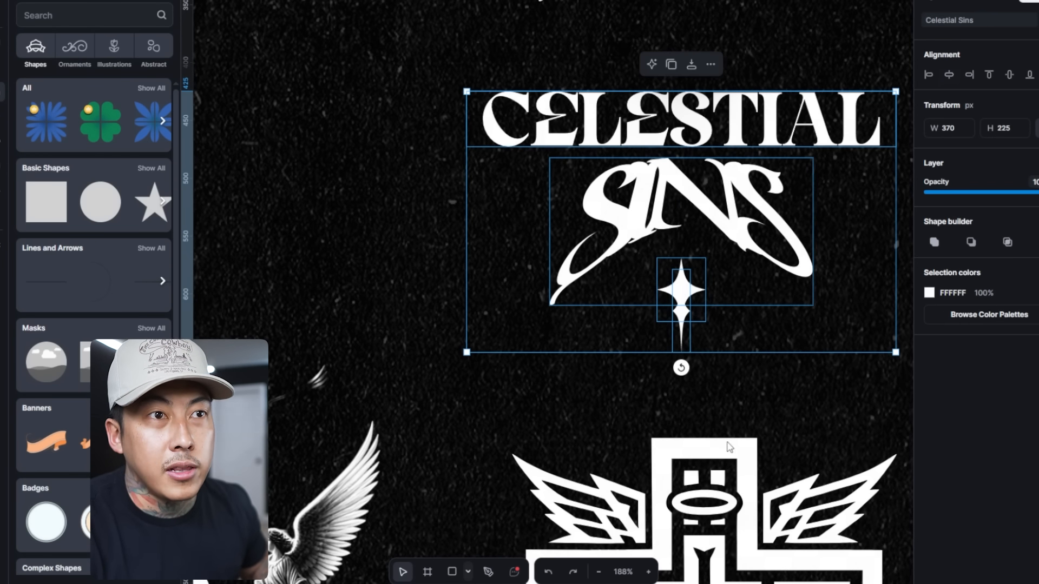
pyautogui.click(787, 387)
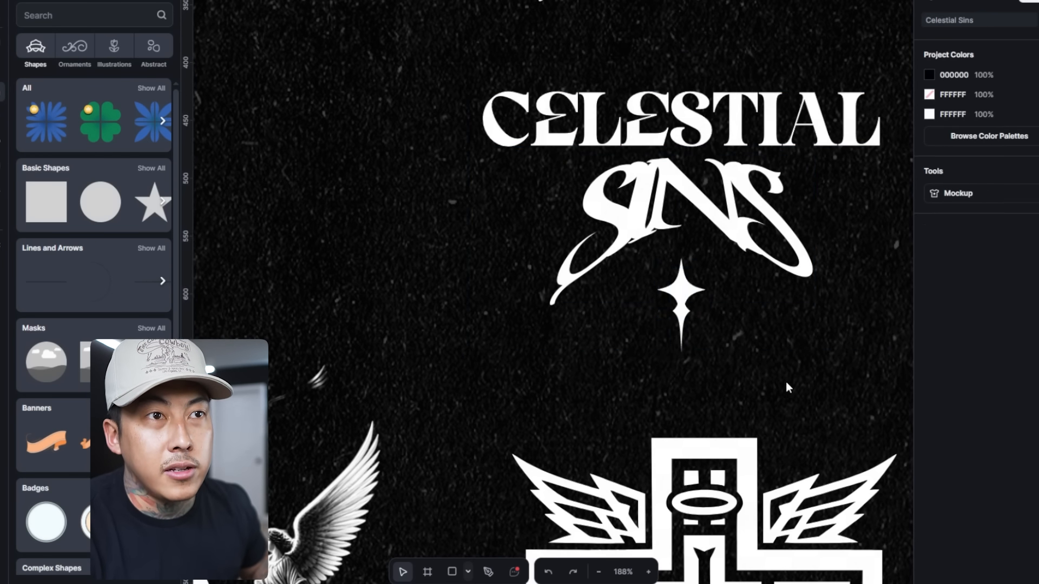
pyautogui.moveTo(682, 273)
pyautogui.mouseDown()
pyautogui.moveTo(683, 254)
pyautogui.moveTo(682, 263)
pyautogui.mouseUp()
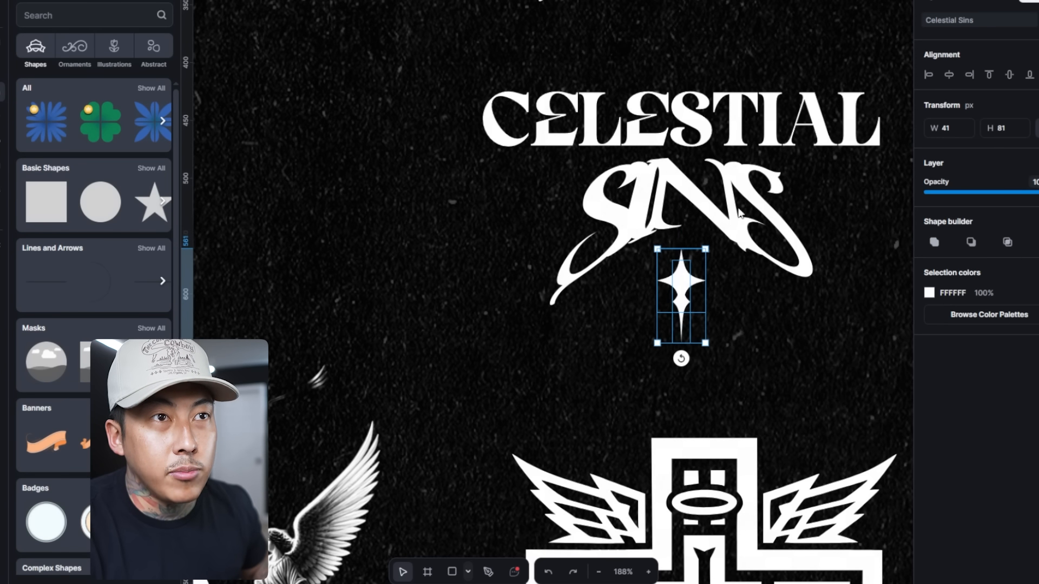
# Nudge the distorted word SINS slightly left above the small star
pyautogui.click(727, 200)
pyautogui.click(727, 200)
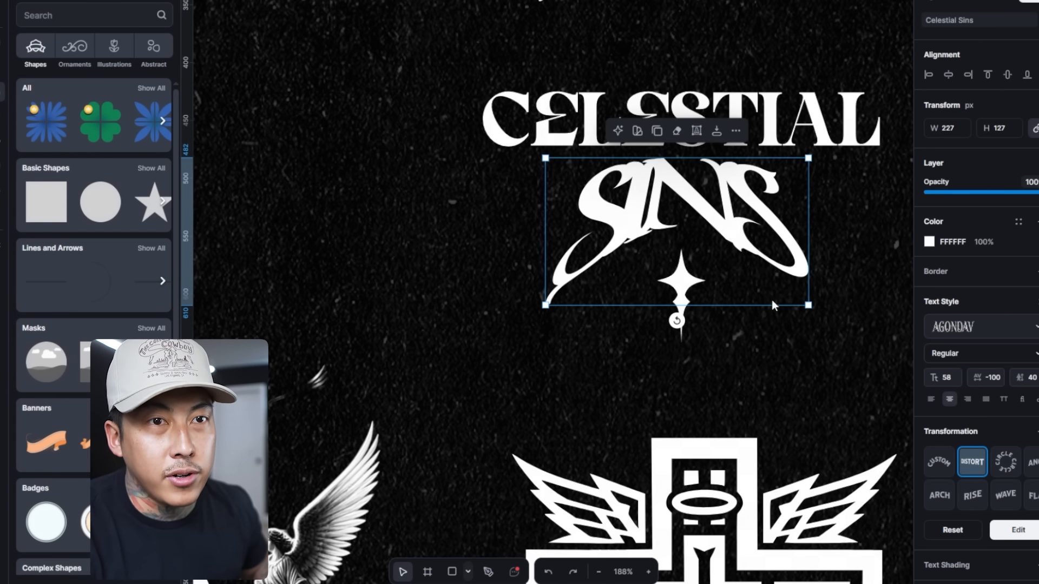
pyautogui.click(693, 322)
# Rename the Imagine - Typography Collections artboard as LOGOS
pyautogui.scroll(-10, 692, 322)
pyautogui.scroll(3, 644, 347)
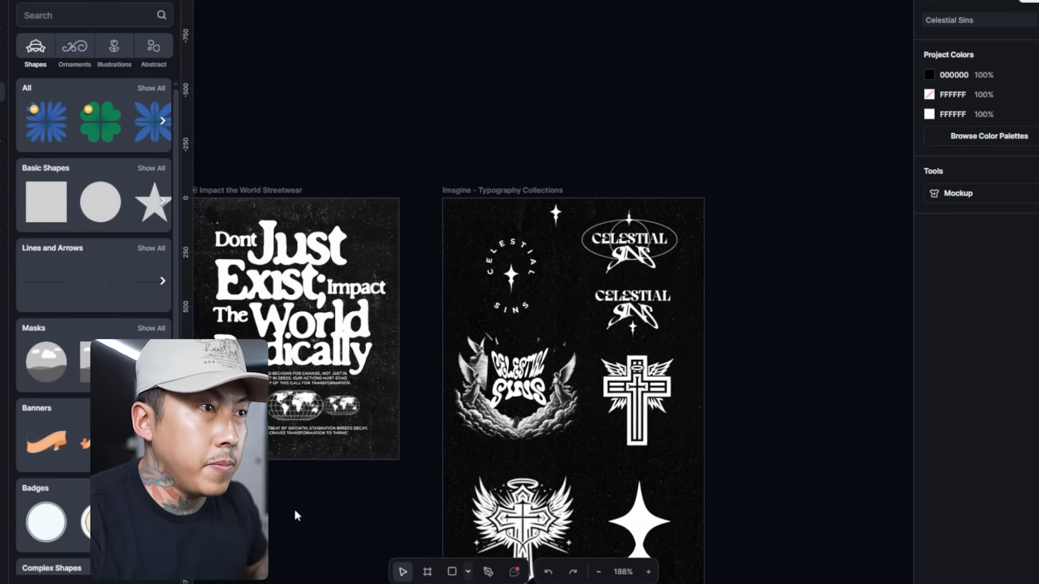
pyautogui.moveTo(297, 516); pyautogui.dragTo(617, 415)
pyautogui.click(563, 90)
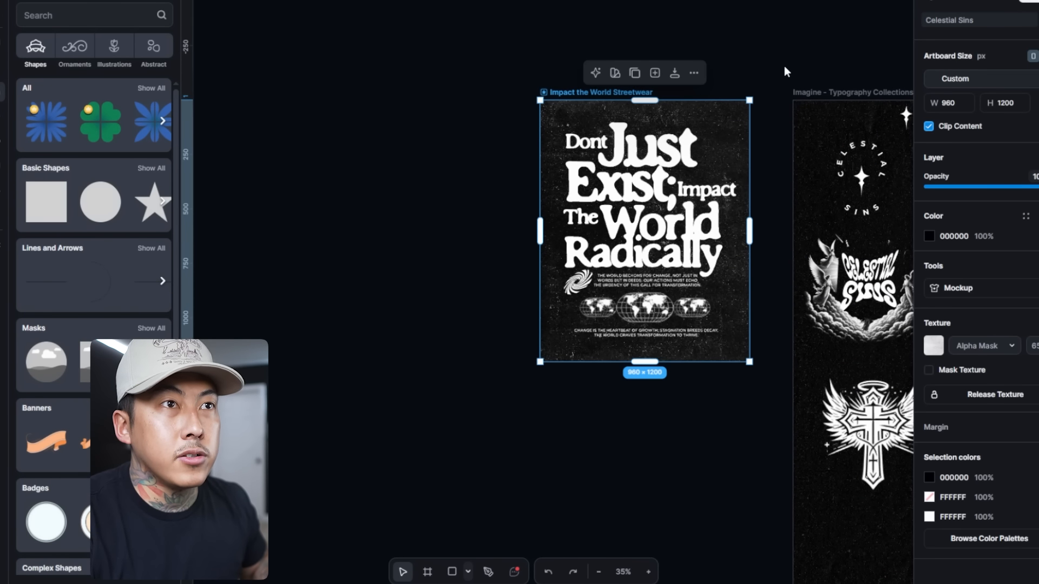
pyautogui.hscroll(5, 801, 65)
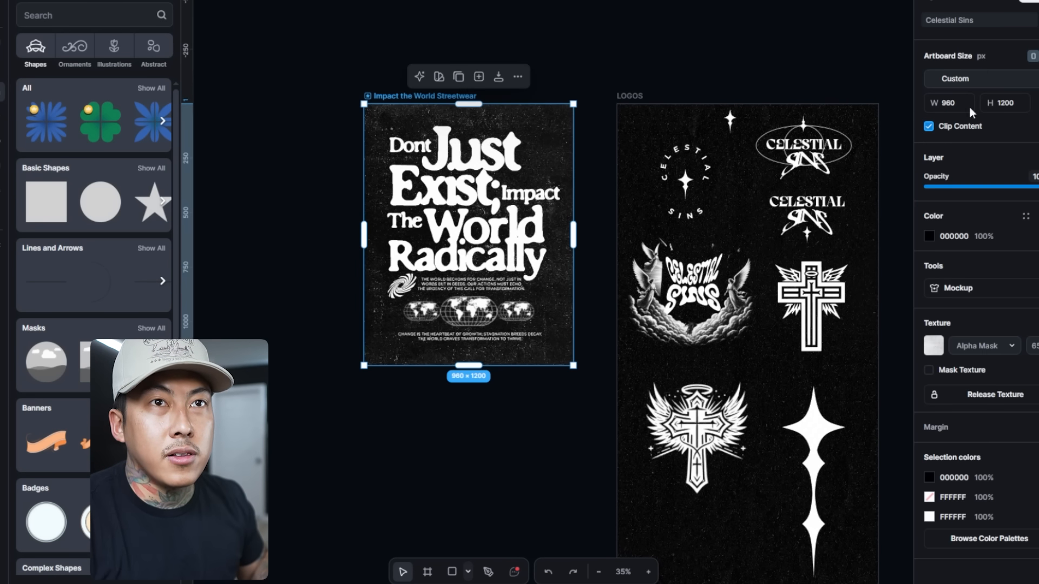
# Switch the project's units to inches and move the Impact the World Streetwear artboard farther away from LOGOS
pyautogui.click(1035, 81)
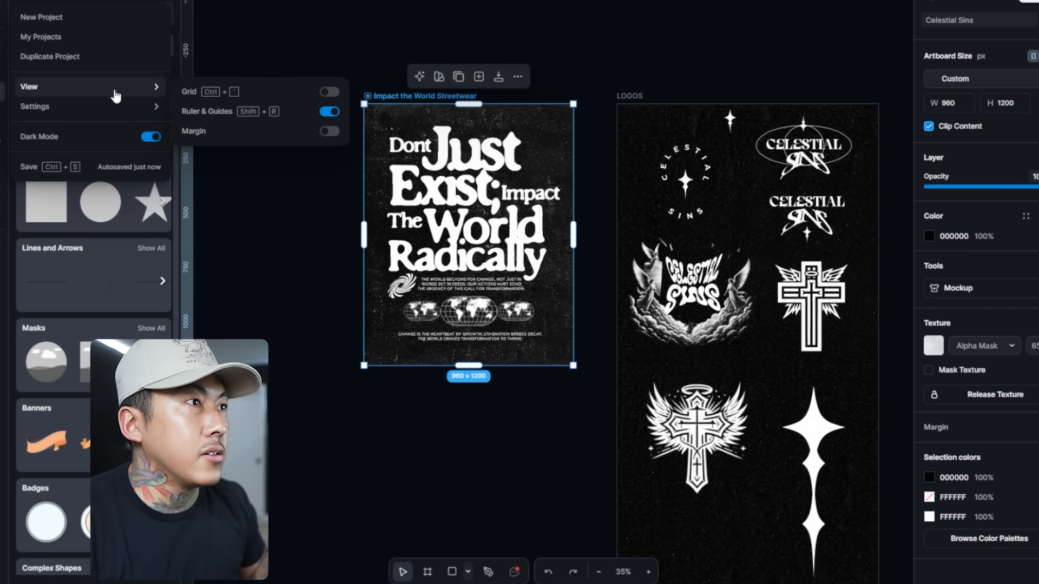
pyautogui.moveTo(117, 107)
pyautogui.click(234, 114)
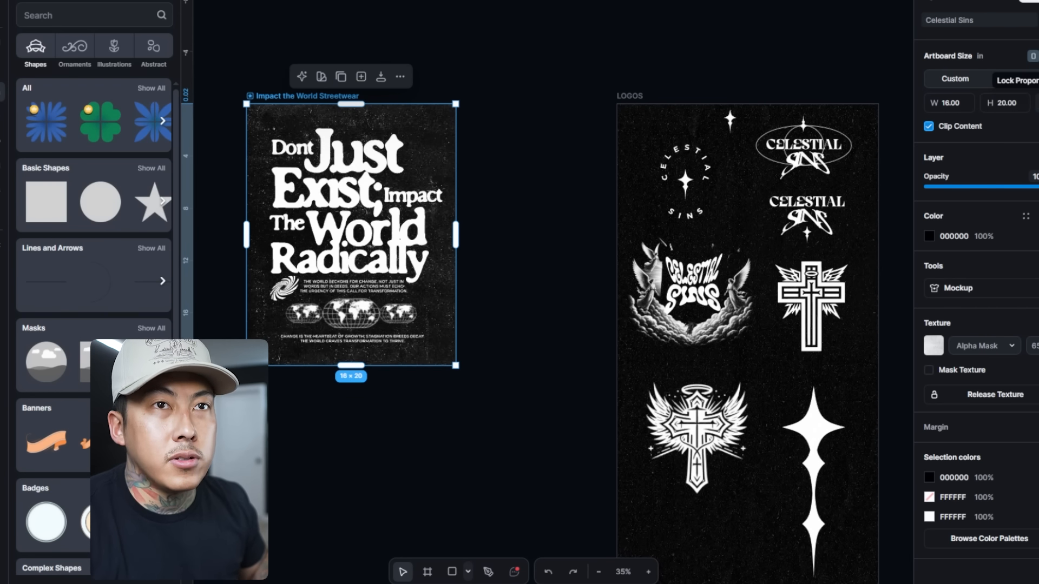
pyautogui.click(535, 87)
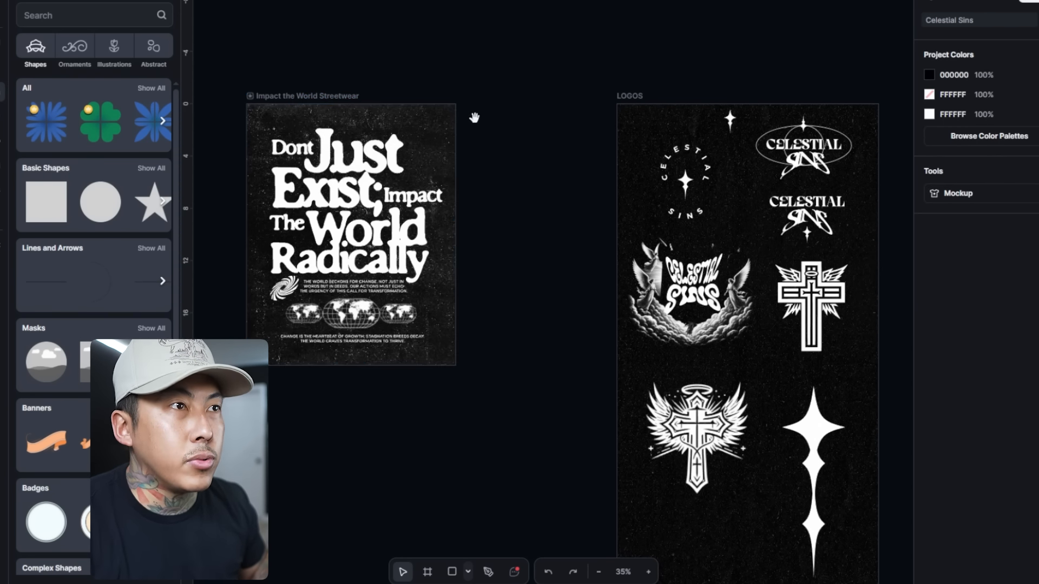
# Rewrite the poster's first four headline texts as Good, Hearts, Dark and Halos, and delete The World Radically
pyautogui.moveTo(474, 117); pyautogui.dragTo(608, 87)
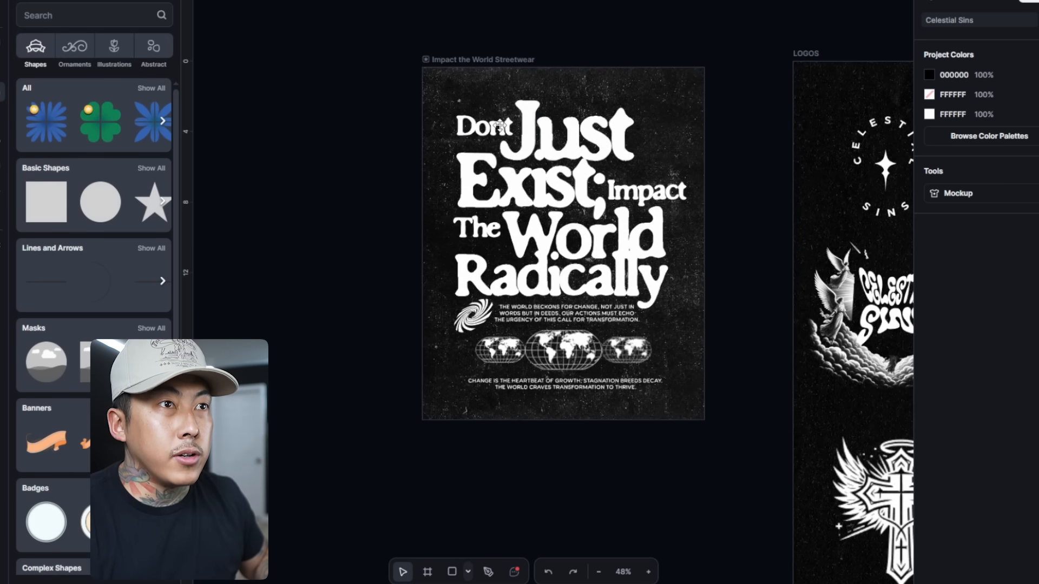
pyautogui.click(501, 126)
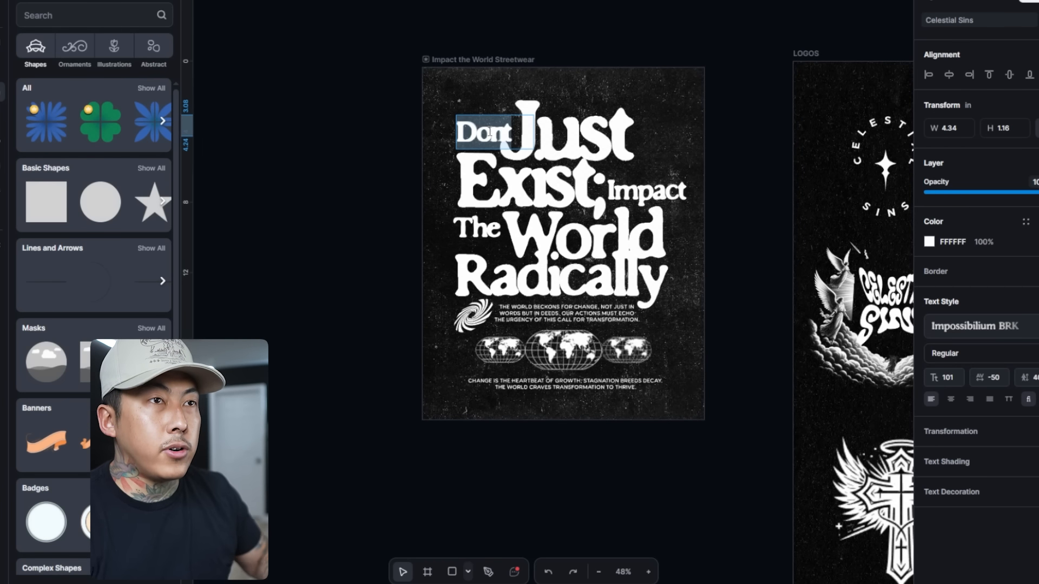
pyautogui.write('Good')
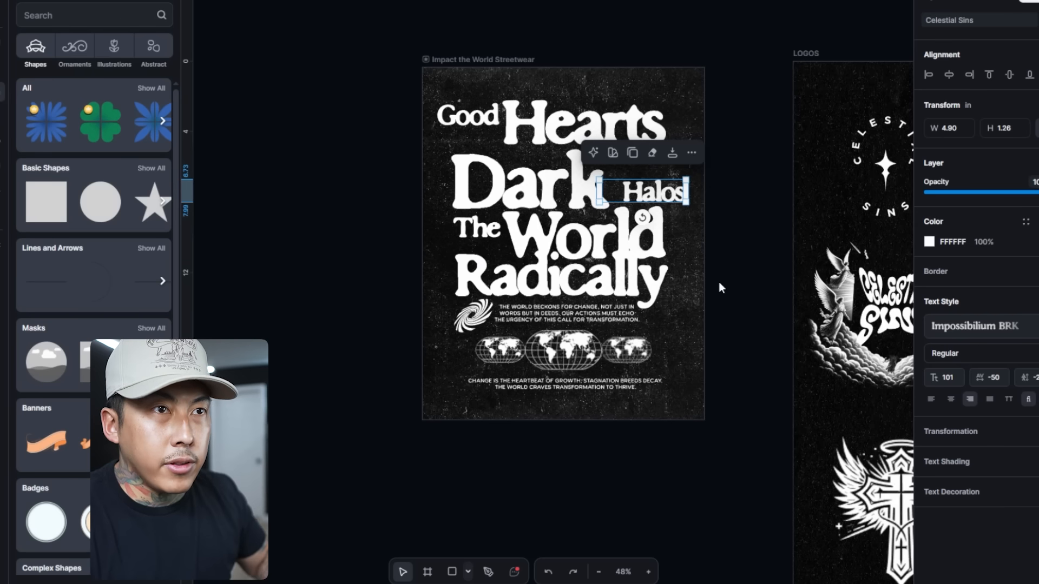
pyautogui.click(718, 283)
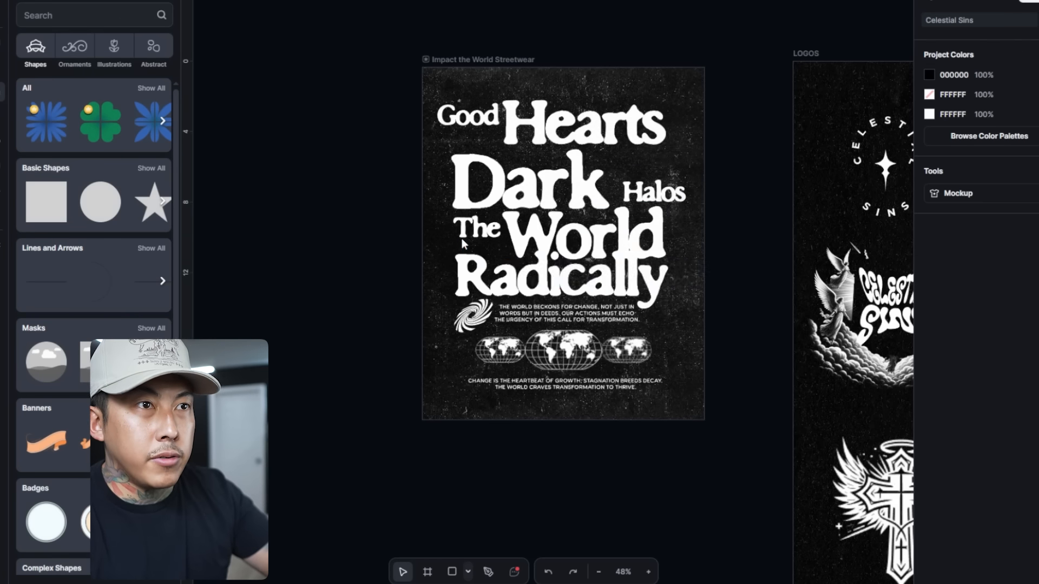
pyautogui.moveTo(714, 305); pyautogui.dragTo(433, 222)
pyautogui.press('Delete')
# Generate a 1:1 DALL·E 3 Vector Art image from a pasted prompt beginning "Split scene of heaven and hell, angel floating above with golden halo and armor"
pyautogui.hscroll(3, 472, 384)
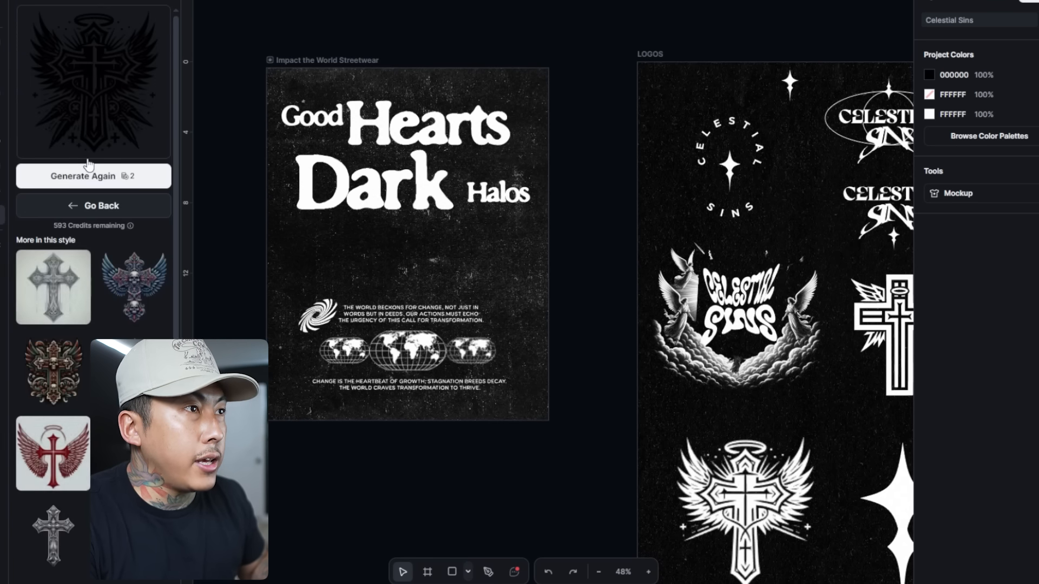
pyautogui.click(93, 205)
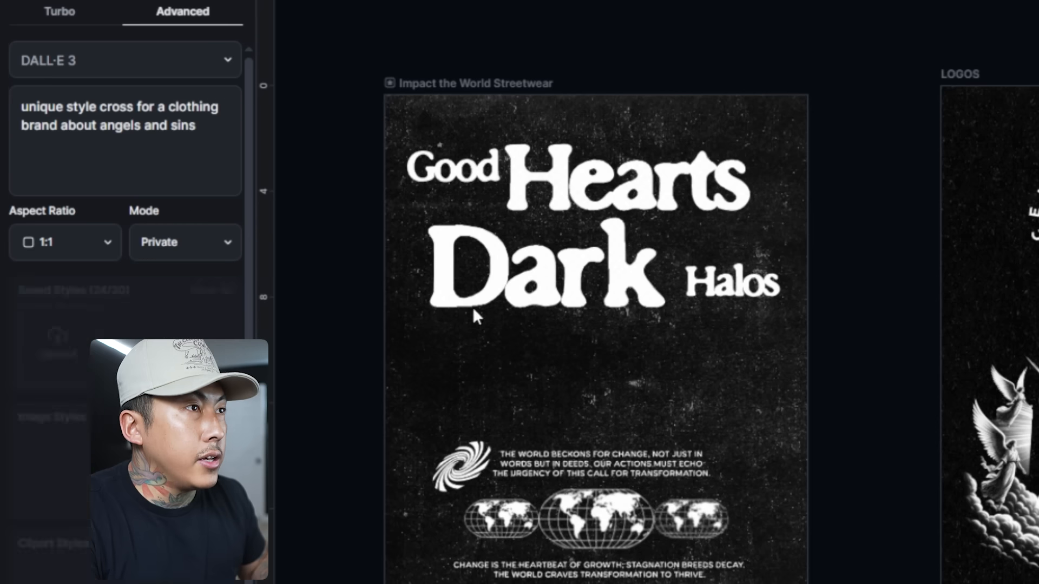
pyautogui.tripleClick(106, 101)
pyautogui.hotkey('ctrl', 'v')
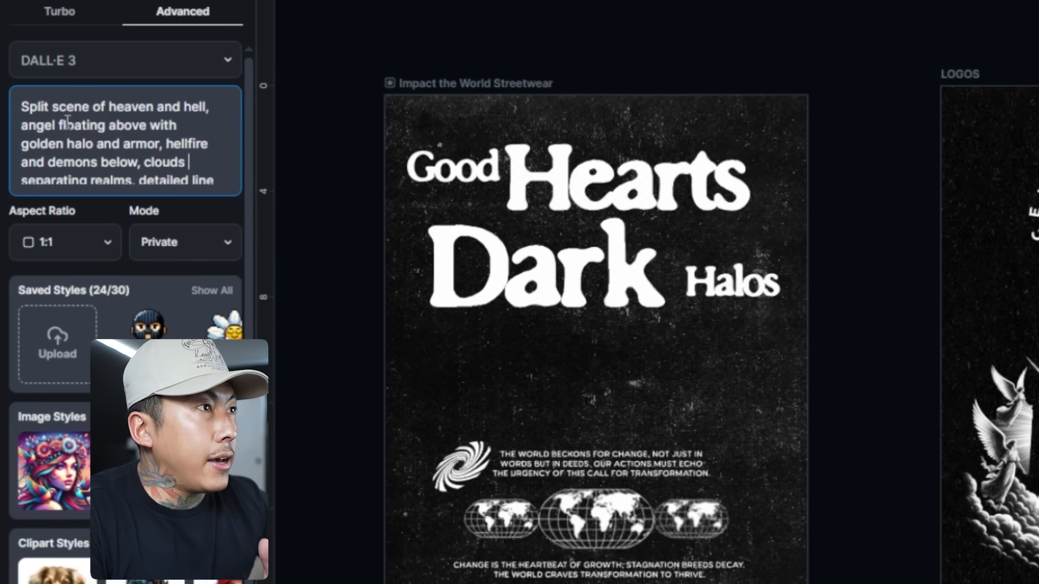
pyautogui.click(200, 161)
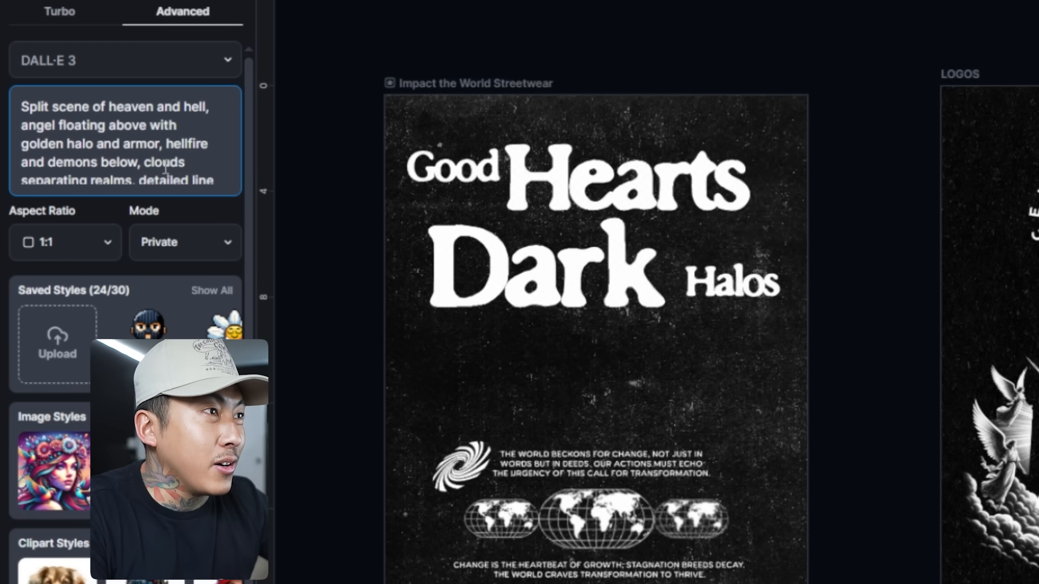
pyautogui.scroll(-2, 162, 159)
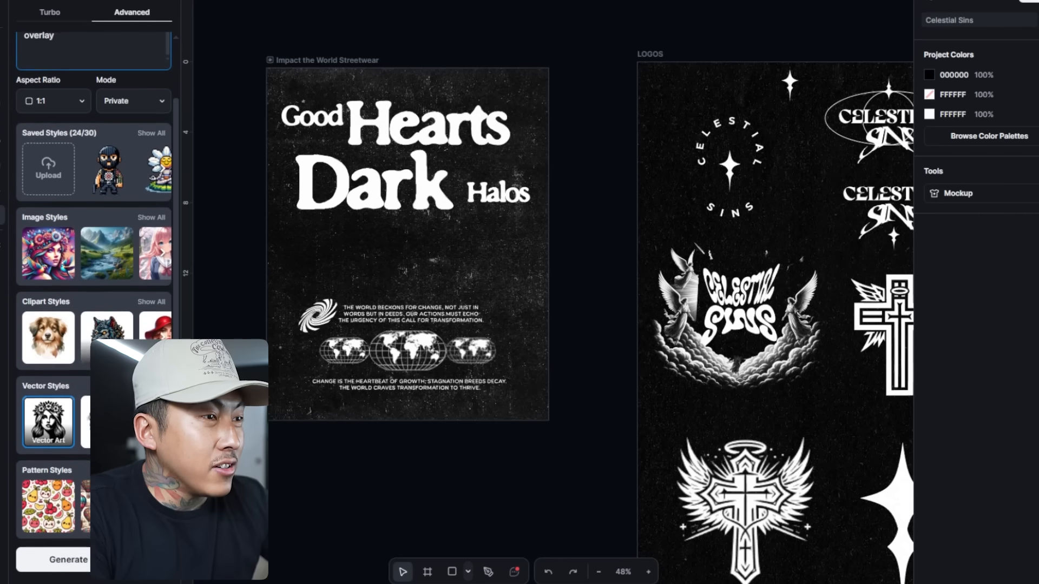
pyautogui.scroll(-1, 96, 302)
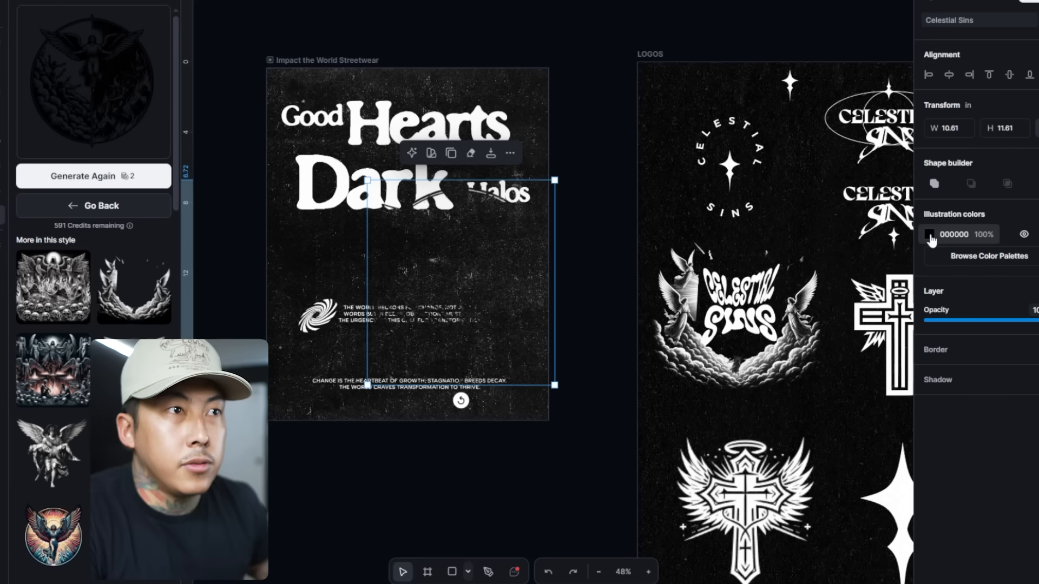
# Recolor the generated angel illustration to FFFFFF and move it left to the middle of the poster
pyautogui.click(930, 235)
pyautogui.moveTo(811, 329); pyautogui.dragTo(629, 173)
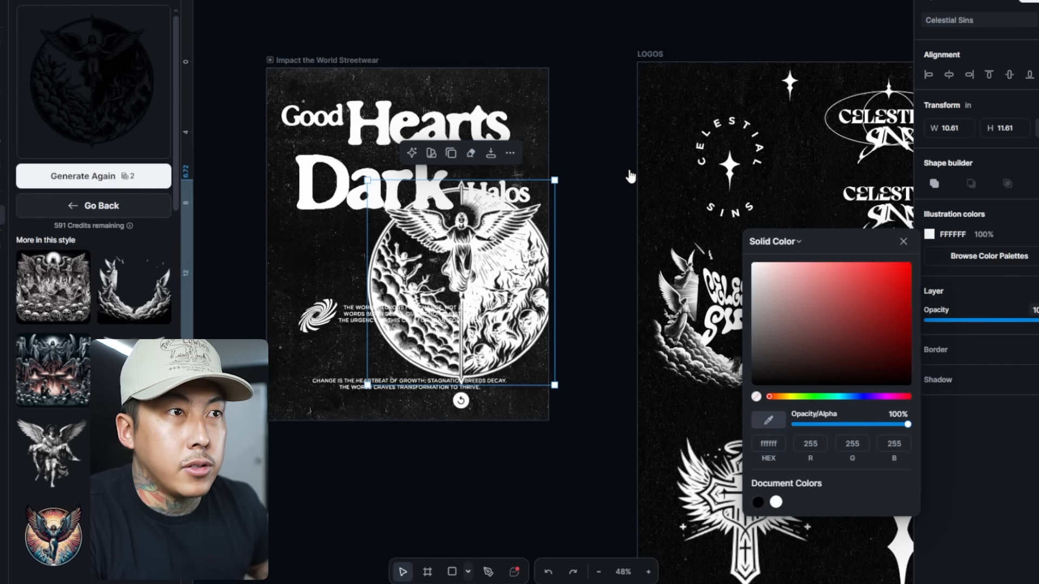
pyautogui.moveTo(483, 313); pyautogui.dragTo(426, 332)
pyautogui.scroll(5, 426, 275)
pyautogui.moveTo(547, 437); pyautogui.dragTo(602, 332)
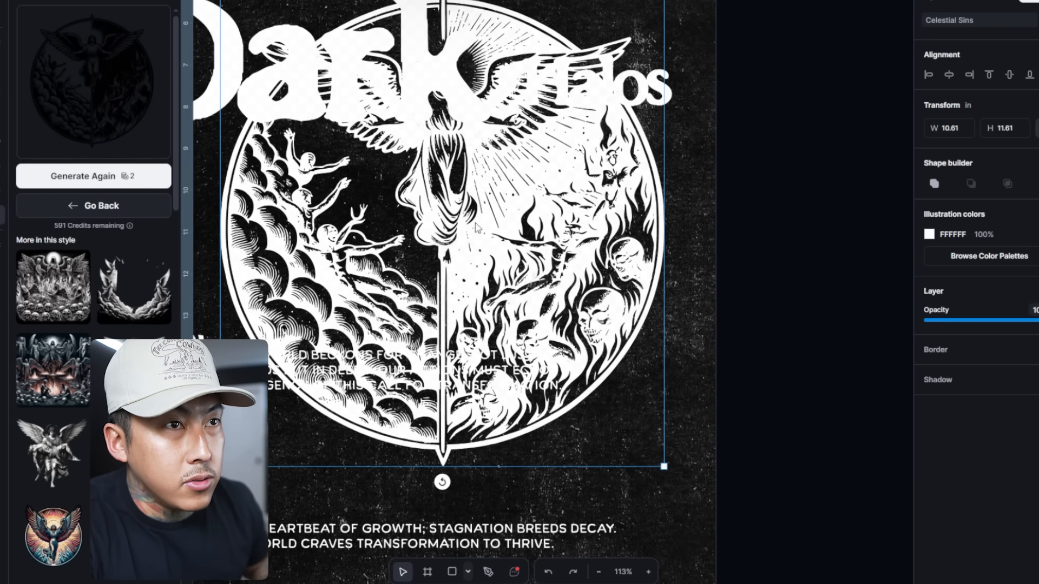
pyautogui.scroll(-1, 475, 259)
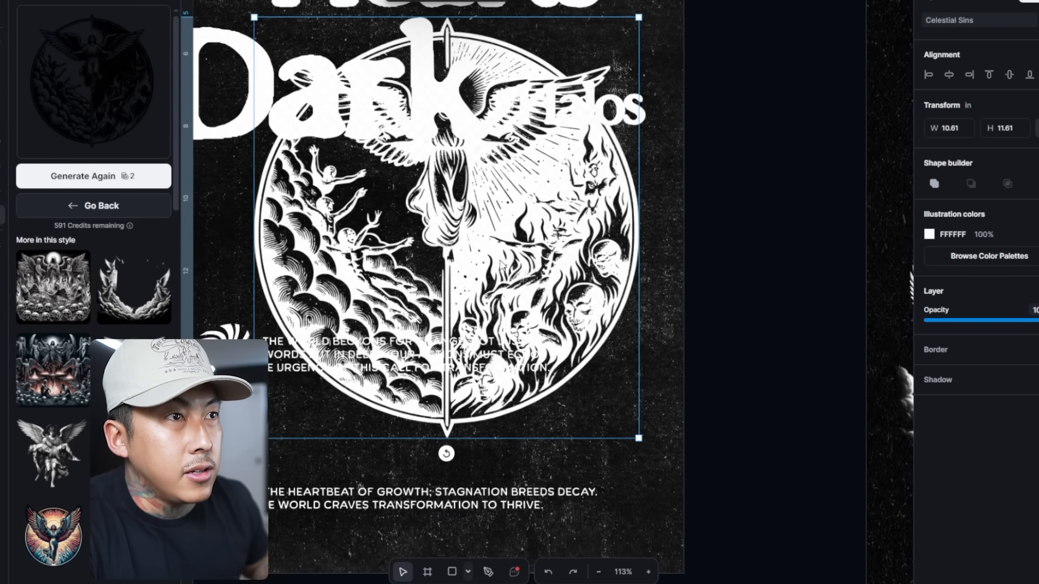
# Remove the angel illustration from the poster and start generating another image
pyautogui.scroll(-5, 501, 260)
pyautogui.press('Escape')
pyautogui.moveTo(464, 308); pyautogui.dragTo(550, 61)
pyautogui.scroll(4, 552, 81)
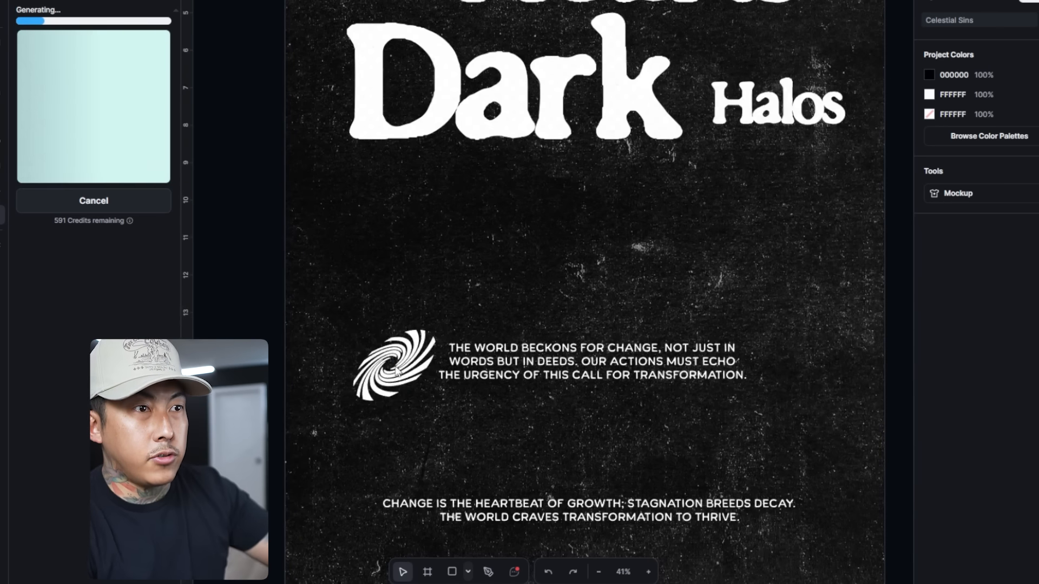
# Delete the swirl, replace the paragraph beside it with the text beginning "FOR THE ONES WHO CARE DEEPLY BUT CARRY SCARS", and widen its text box
pyautogui.click(543, 368)
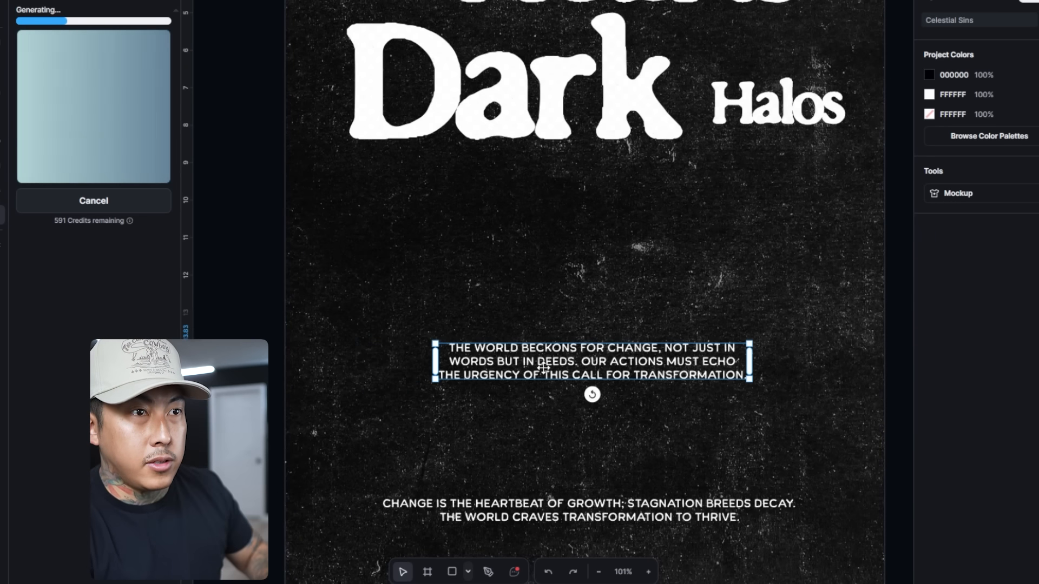
pyautogui.doubleClick(544, 368)
pyautogui.hotkey('ctrl', 'a')
pyautogui.write("FOR THE ONES WHO CARE DEEPLY BUT CARRY SCARS. THE ONES WHO LOVE HARD, FIGHT QUIET BATTLES, AND STILL SHOW UP. IT'S A REMINDER THAT YOU CAN BE BOTH LIGHT AND SHADOW — AND STILL BE ENOUGH.")
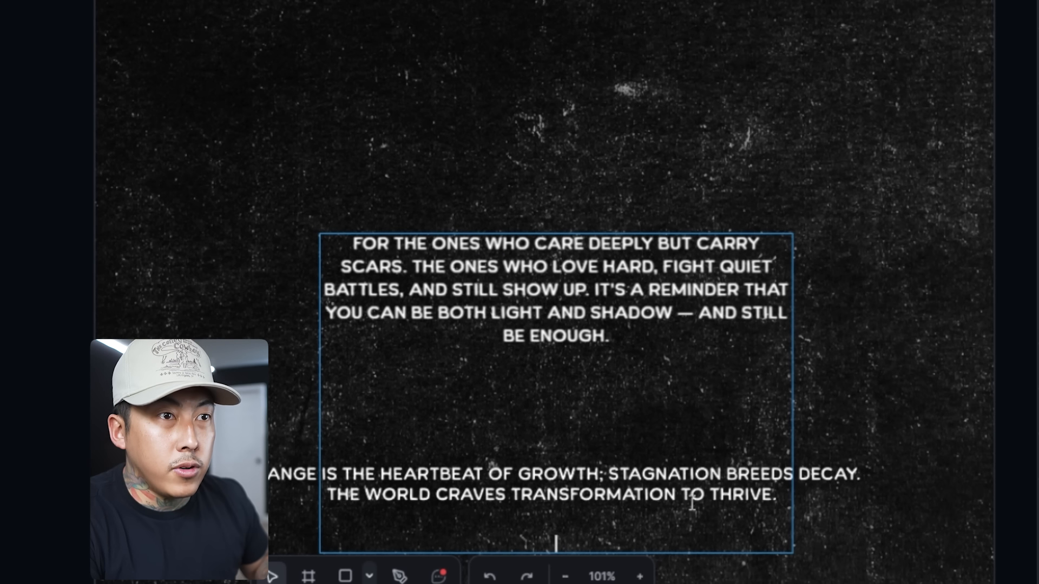
pyautogui.press('Escape')
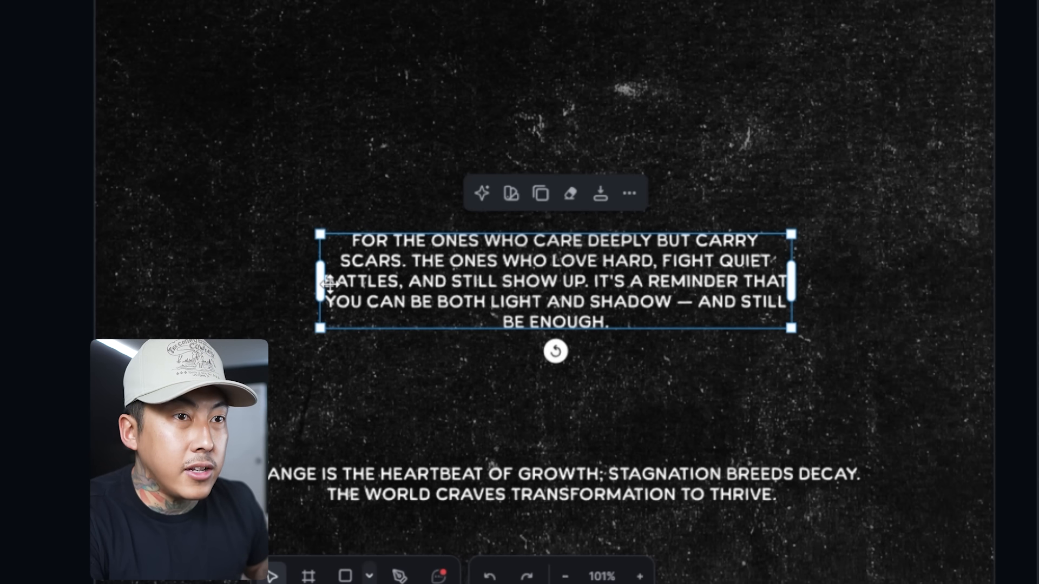
pyautogui.moveTo(329, 282); pyautogui.dragTo(315, 328)
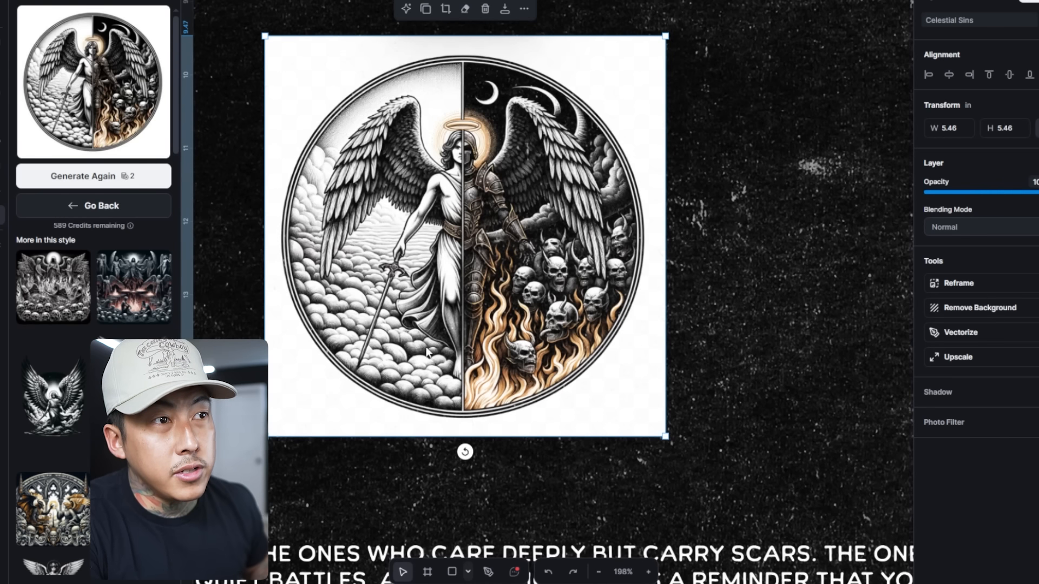
# Move the generated angel image off the poster to the canvas above, enlarge it to about 15.86 in square, and set it beside the white illustration
pyautogui.scroll(-10, 428, 353)
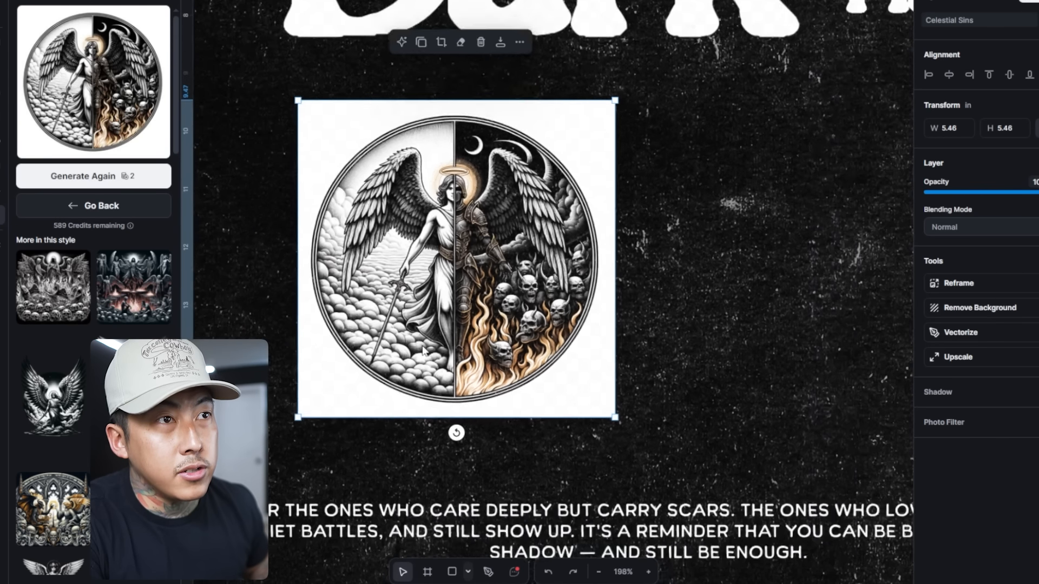
pyautogui.scroll(3, 422, 355)
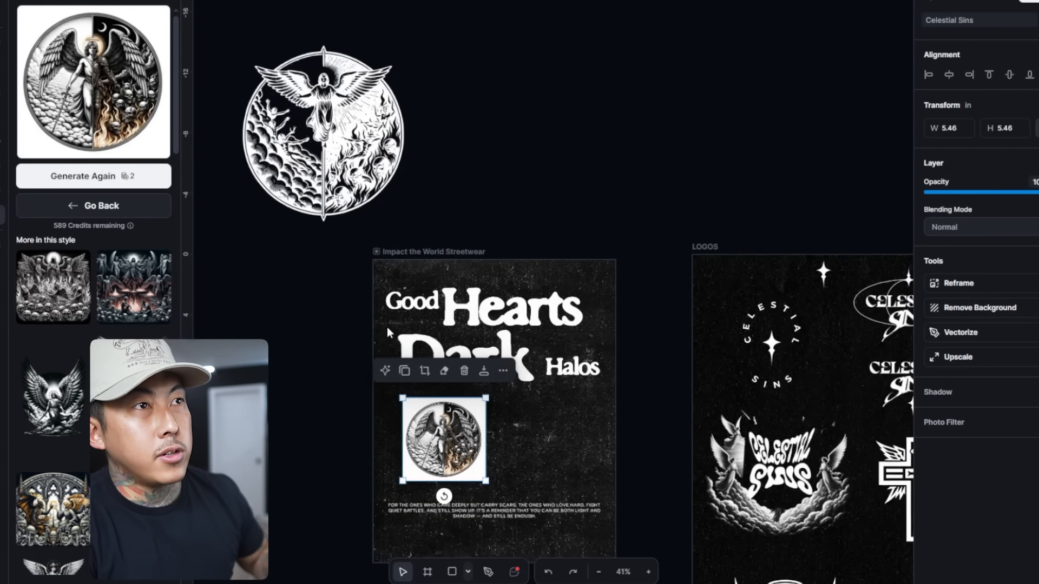
pyautogui.moveTo(487, 439); pyautogui.dragTo(574, 155)
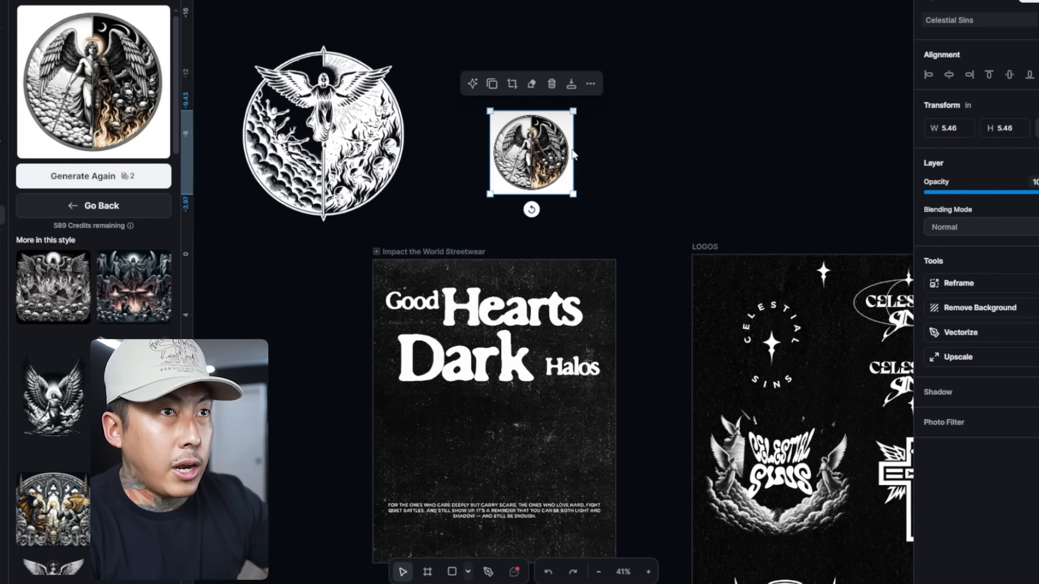
pyautogui.moveTo(574, 112); pyautogui.dragTo(793, 17)
pyautogui.moveTo(379, 167); pyautogui.dragTo(358, 126)
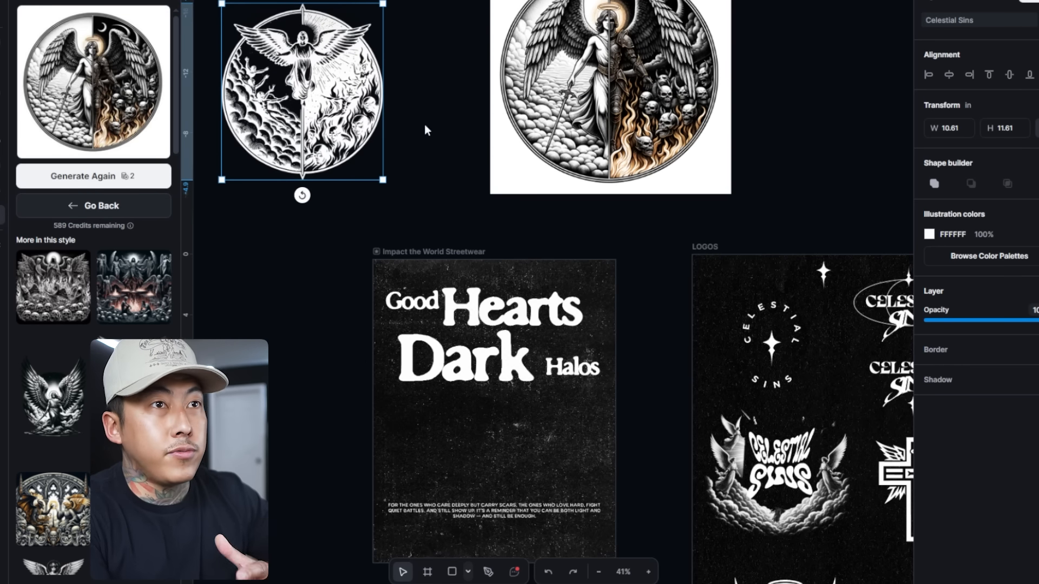
pyautogui.moveTo(346, 124); pyautogui.dragTo(338, 154)
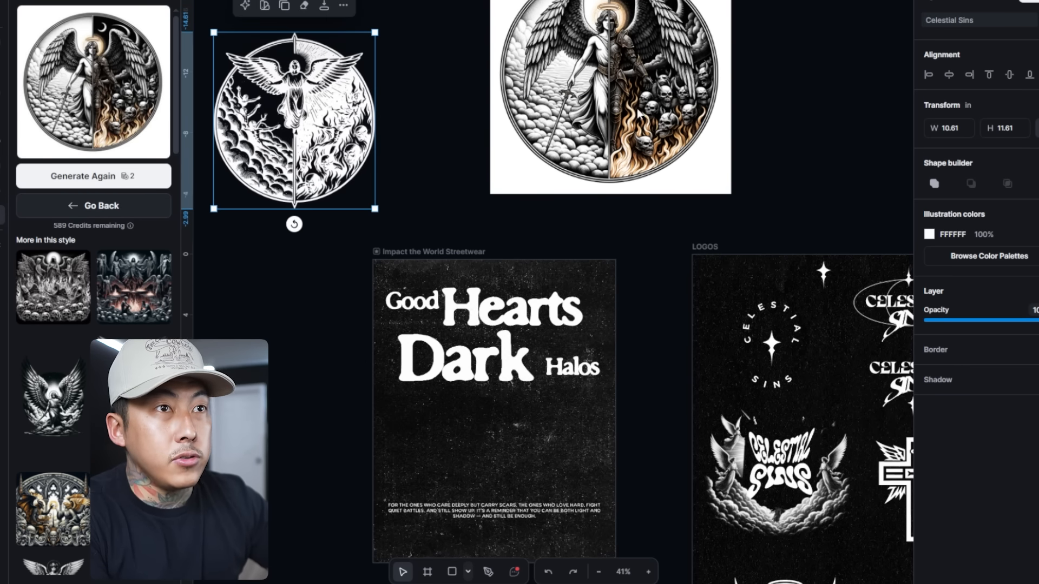
pyautogui.moveTo(636, 81); pyautogui.dragTo(542, 102)
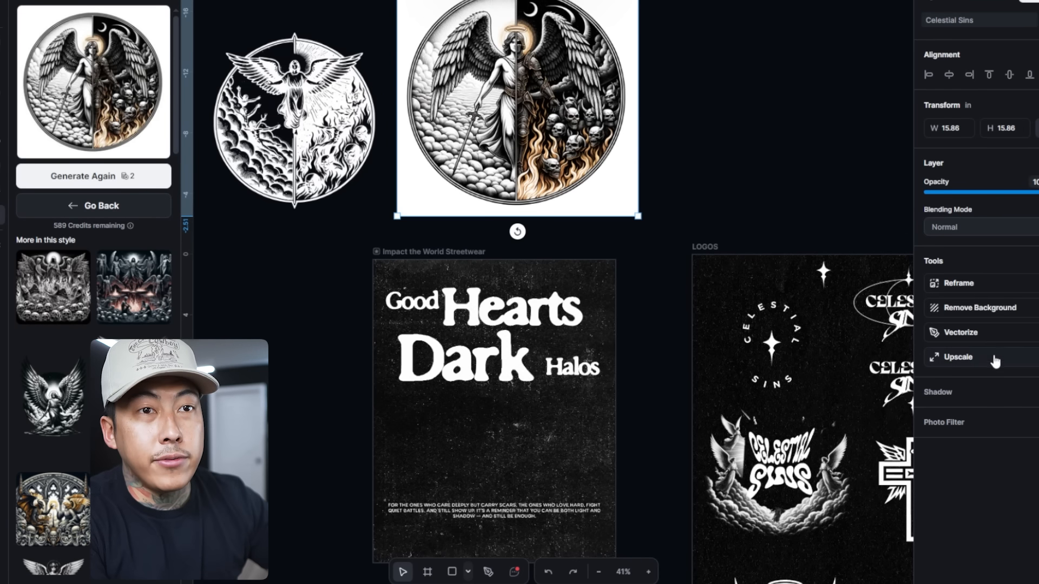
# Remove the background from the enlarged split angel image and vectorize it
pyautogui.click(1011, 313)
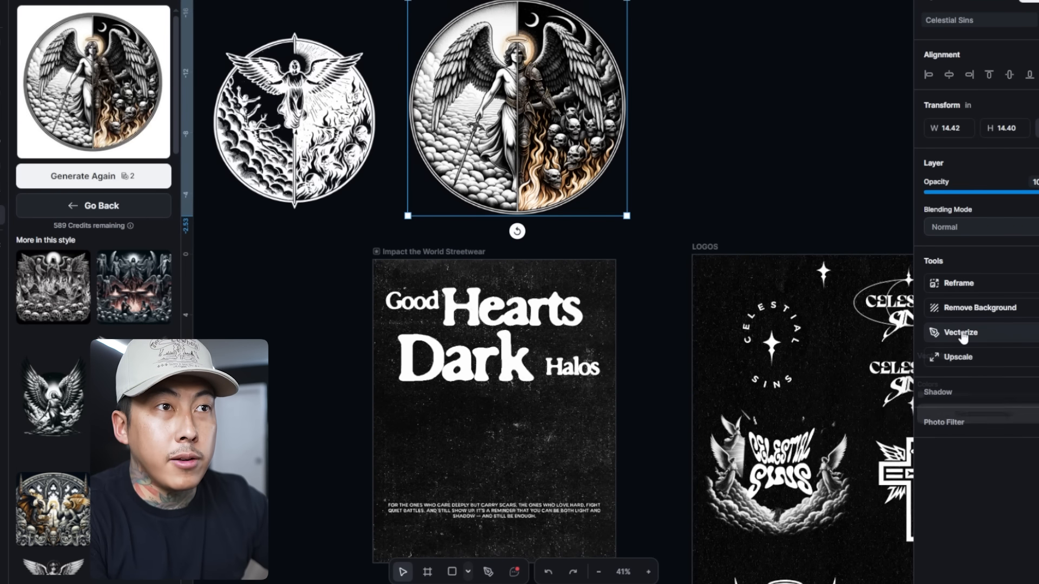
pyautogui.click(961, 333)
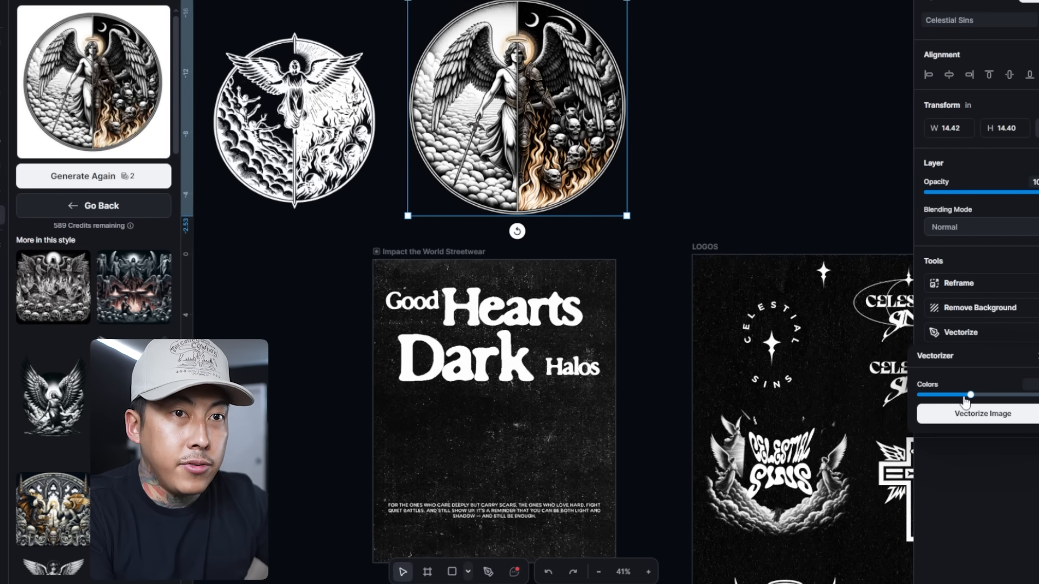
pyautogui.click(970, 410)
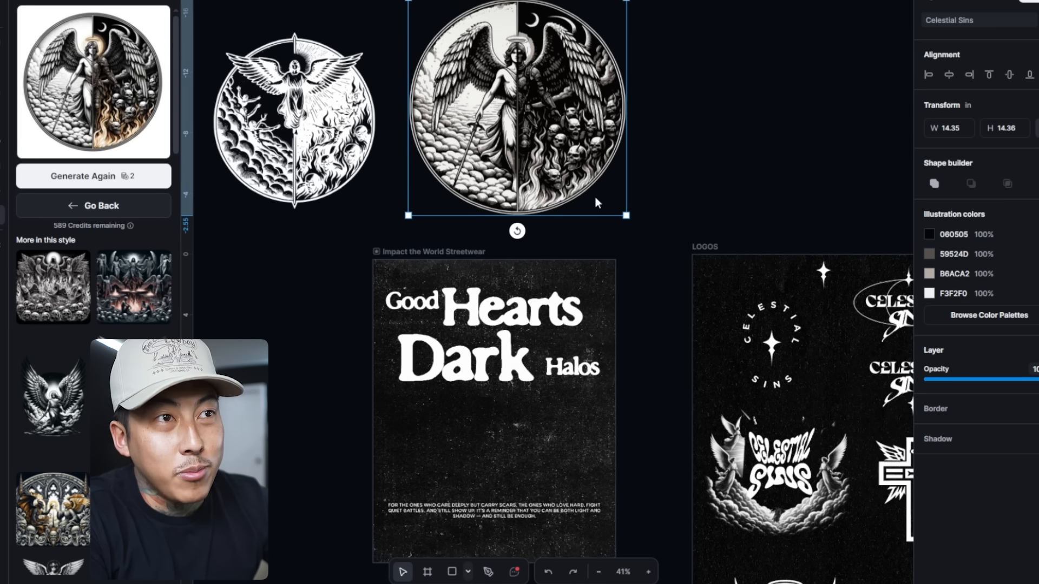
# Recolor the vectorized illustration's B6ACA2 tone to orange FF8000
pyautogui.click(930, 273)
pyautogui.click(905, 302)
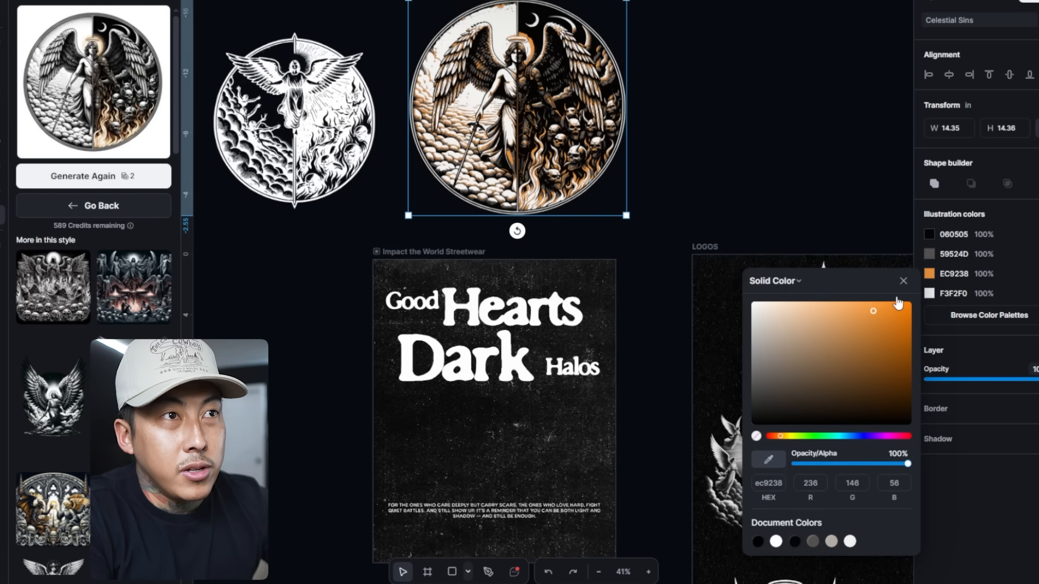
pyautogui.click(703, 178)
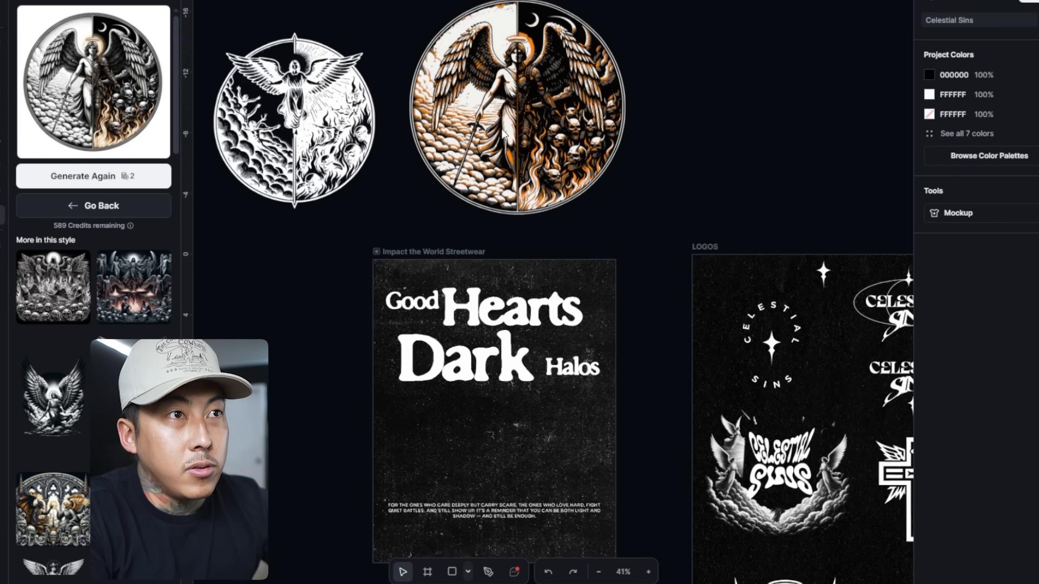
# Set the vectorized illustration's F3F2F0 color to 0% opacity and change its near-black 060505 color to white
pyautogui.click(568, 143)
pyautogui.click(930, 293)
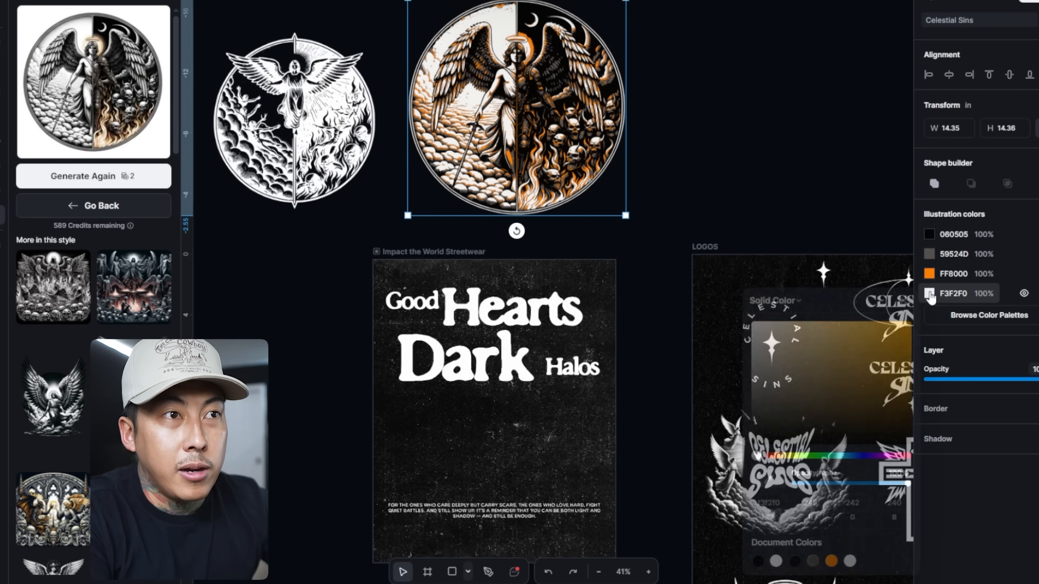
pyautogui.moveTo(905, 485); pyautogui.dragTo(579, 495)
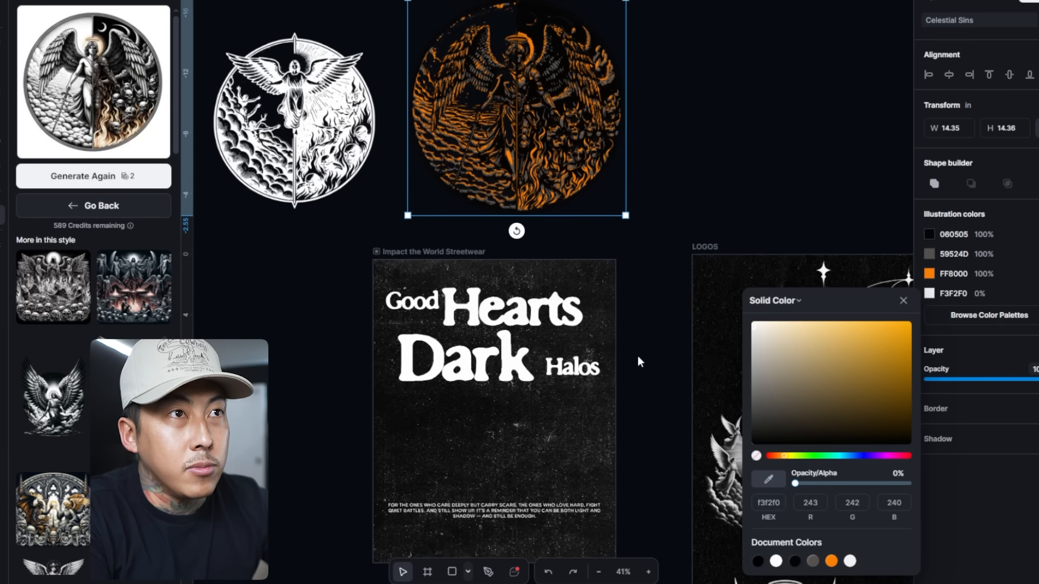
pyautogui.click(929, 234)
pyautogui.click(829, 320)
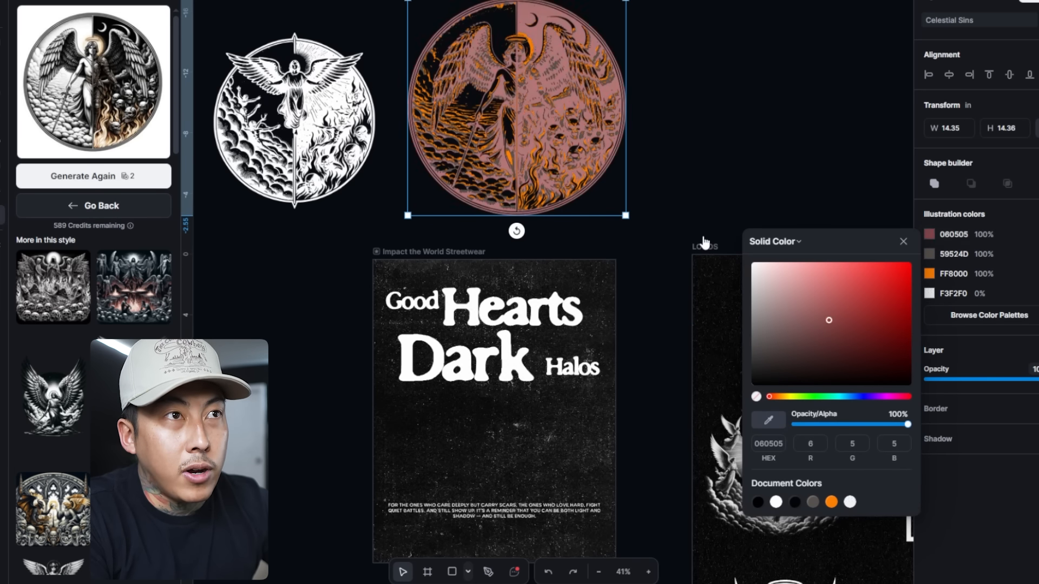
pyautogui.moveTo(704, 242); pyautogui.dragTo(602, 558)
# Place the white circular angel illustration on the poster between "Good Hearts" and "Dark Halos", with "Dark Halos" moved down just above the paragraph
pyautogui.moveTo(550, 448); pyautogui.dragTo(776, 49)
pyautogui.moveTo(276, 141); pyautogui.dragTo(453, 163)
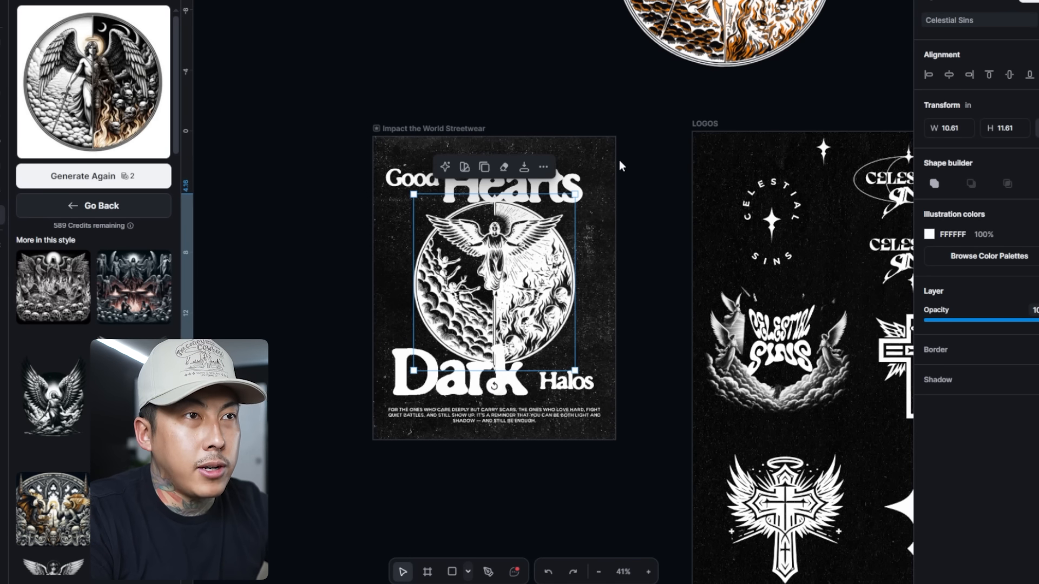
pyautogui.moveTo(620, 142); pyautogui.dragTo(380, 182)
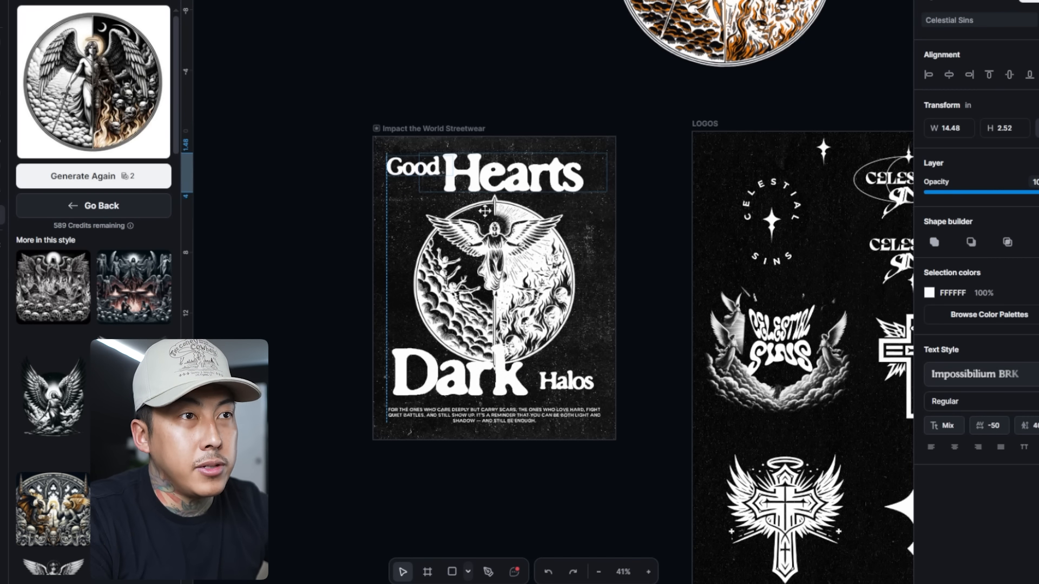
pyautogui.press('Escape')
pyautogui.click(526, 299)
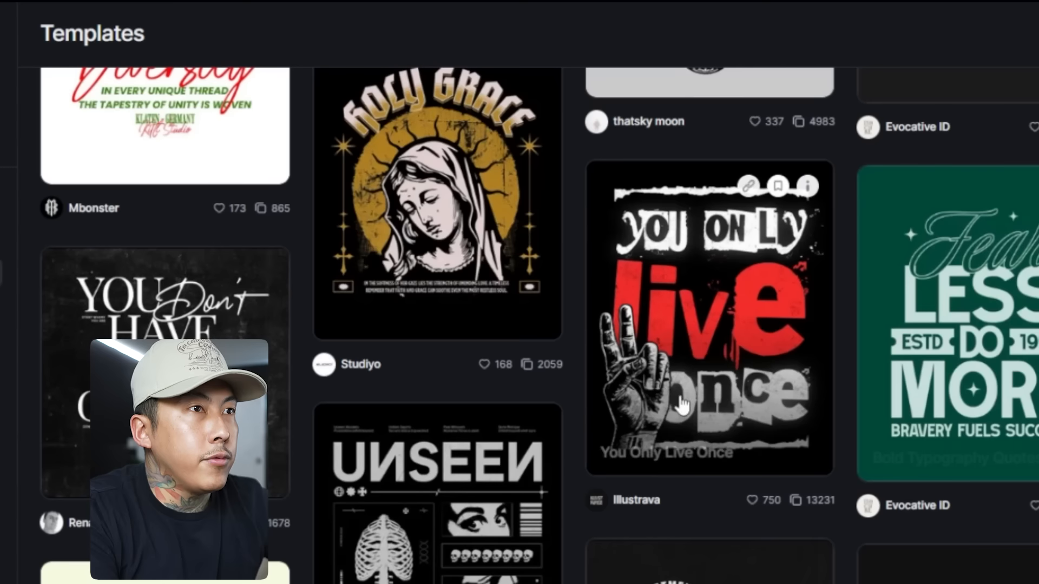
# Browse the template library and add the Simple Varsity T-Shirt template to the project, right of the LOGOS artboard
pyautogui.moveTo(487, 196)
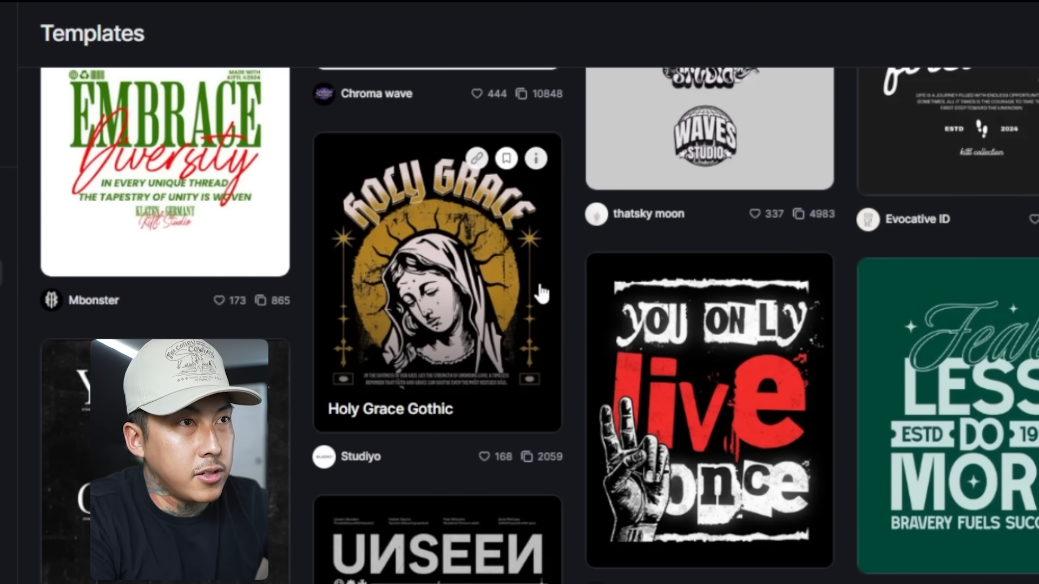
pyautogui.scroll(-8, 430, 359)
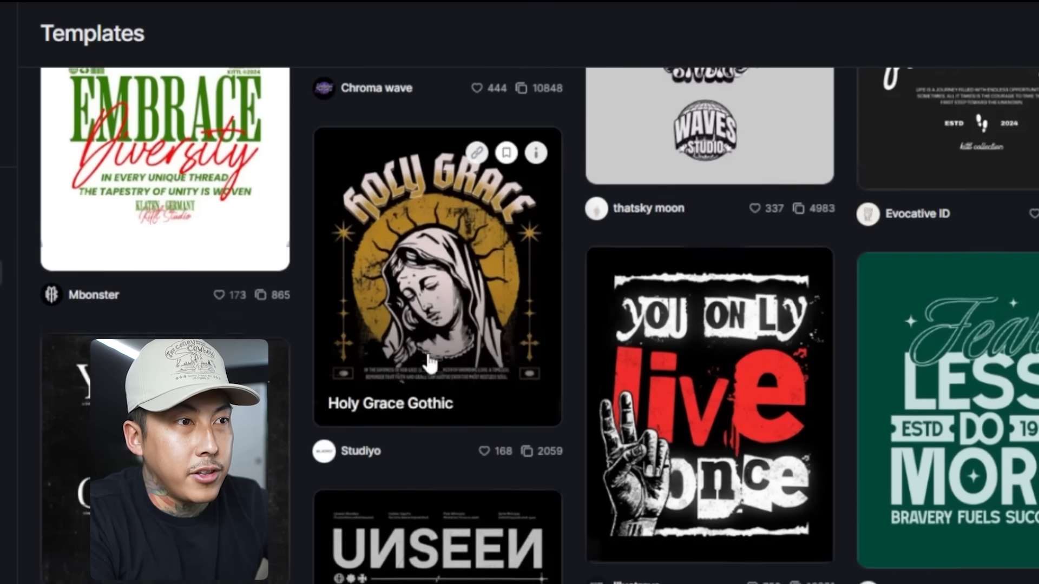
pyautogui.moveTo(705, 256)
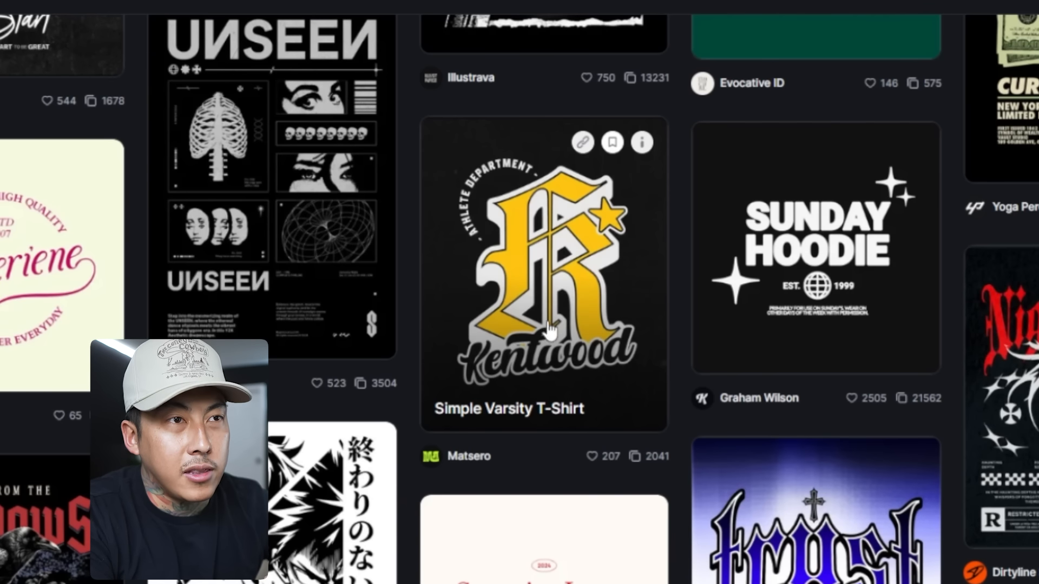
pyautogui.click(534, 360)
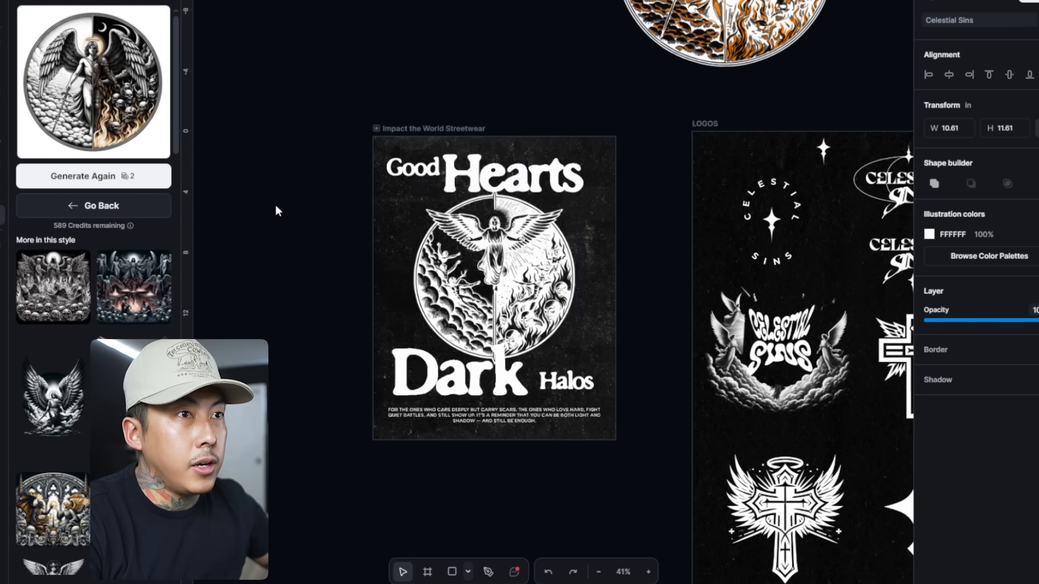
pyautogui.moveTo(275, 211); pyautogui.dragTo(715, 177)
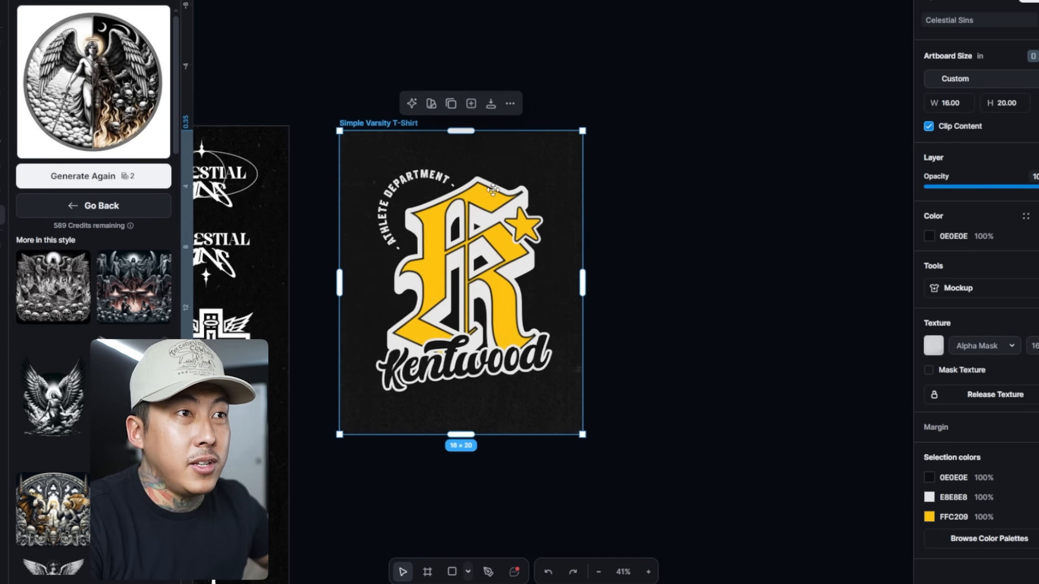
pyautogui.scroll(-4, 517, 179)
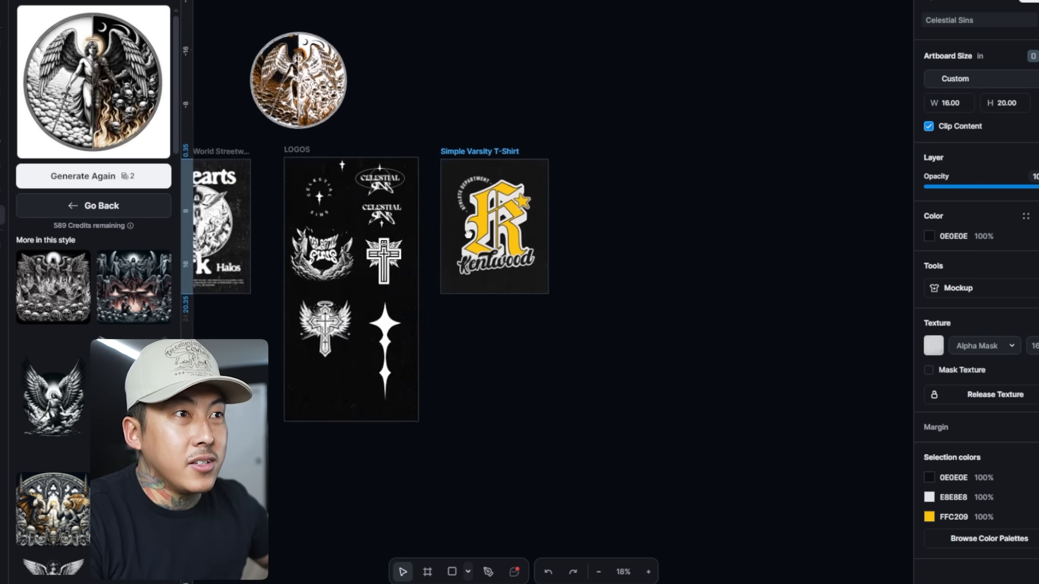
# Duplicate the Simple Varsity T-Shirt artboard to the left of the Impact the World Streetwear poster
pyautogui.moveTo(517, 179); pyautogui.dragTo(276, 181)
pyautogui.click(316, 163)
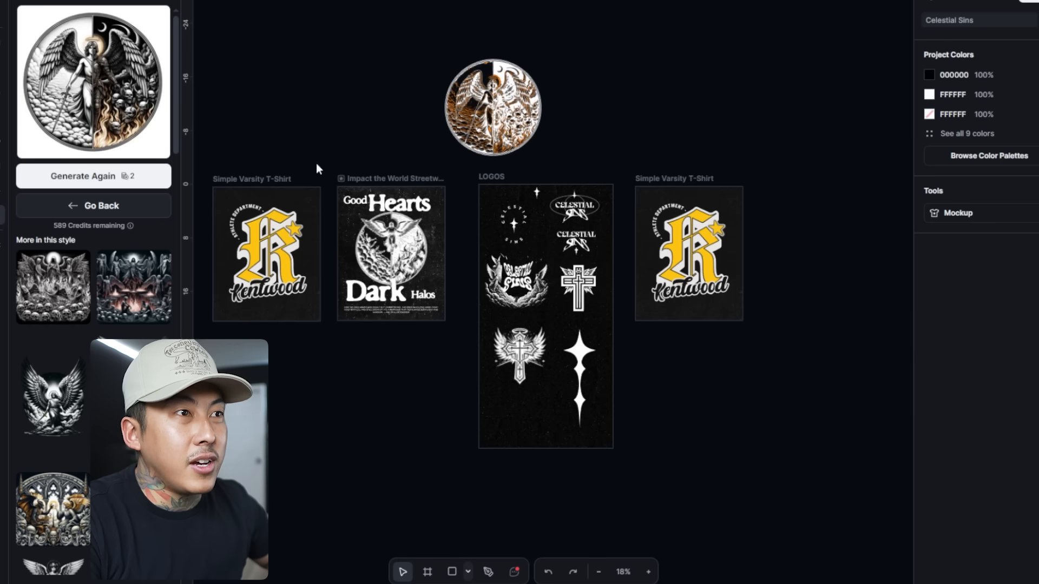
pyautogui.scroll(4, 301, 249)
pyautogui.scroll(-4, 300, 248)
pyautogui.scroll(5, 292, 245)
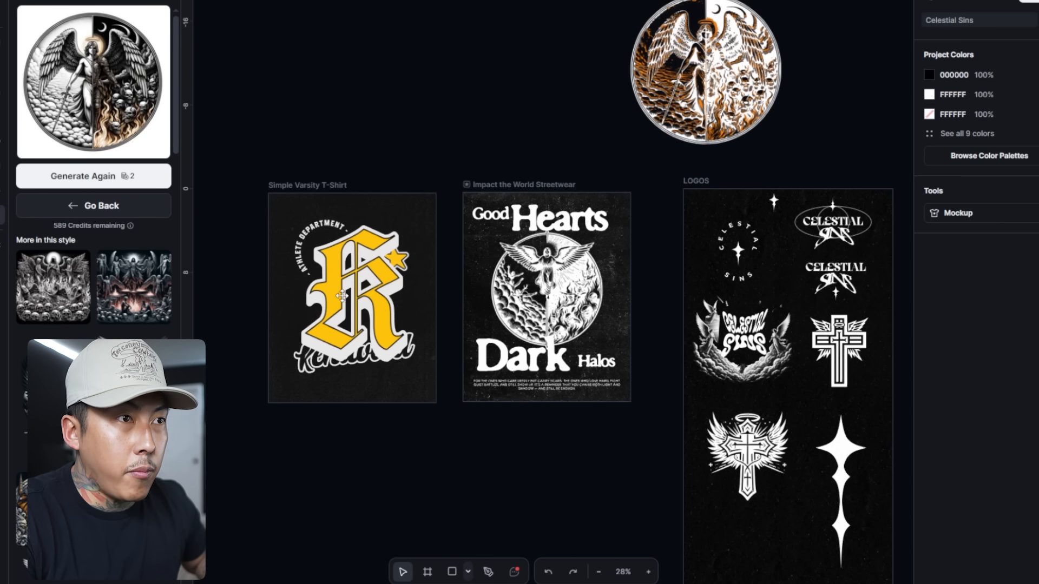
# Delete the large yellow blackletter letter and its star from the duplicated varsity artboard
pyautogui.click(341, 295)
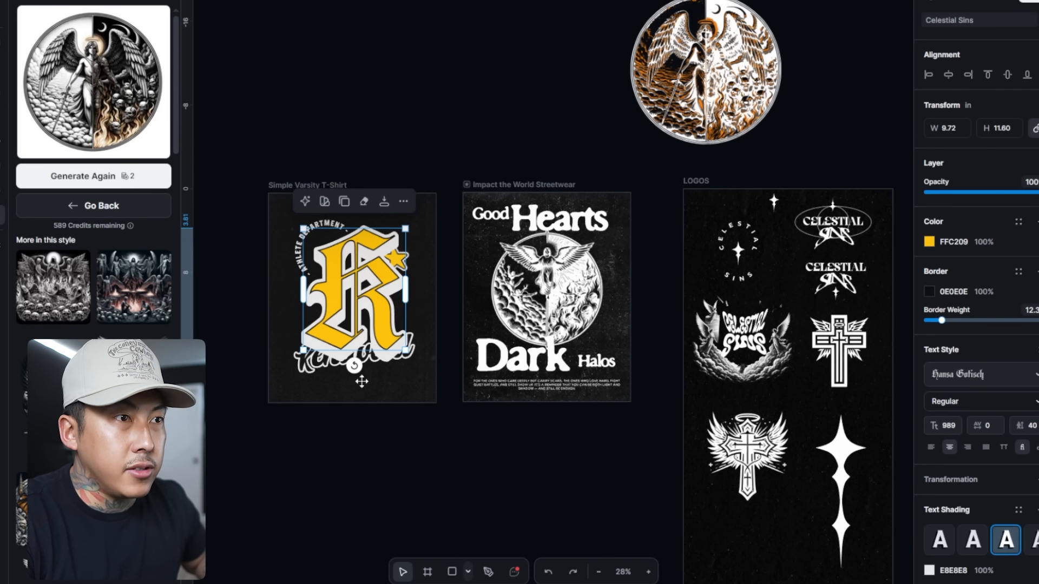
pyautogui.click(418, 369)
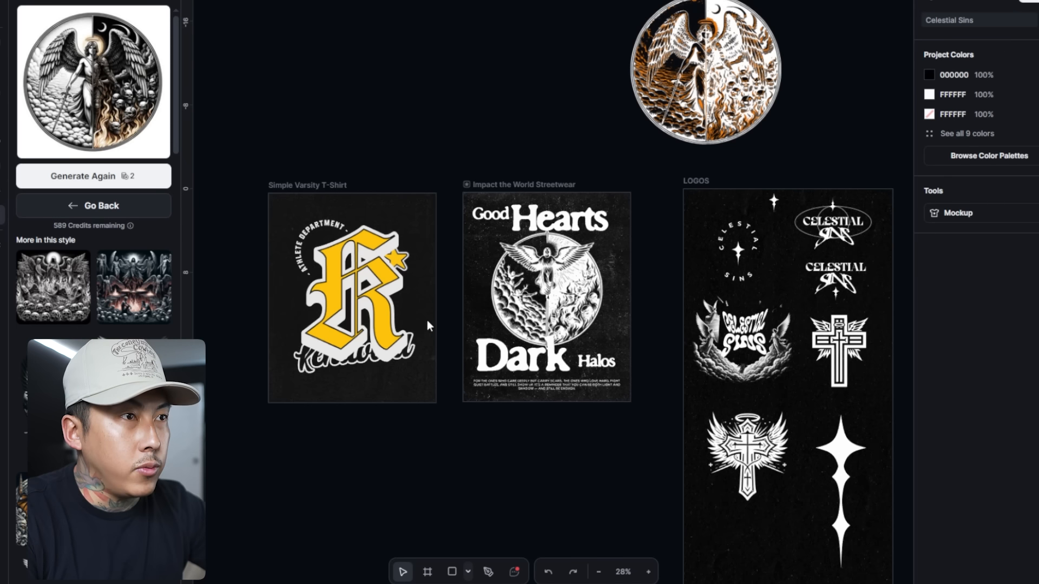
pyautogui.click(366, 283)
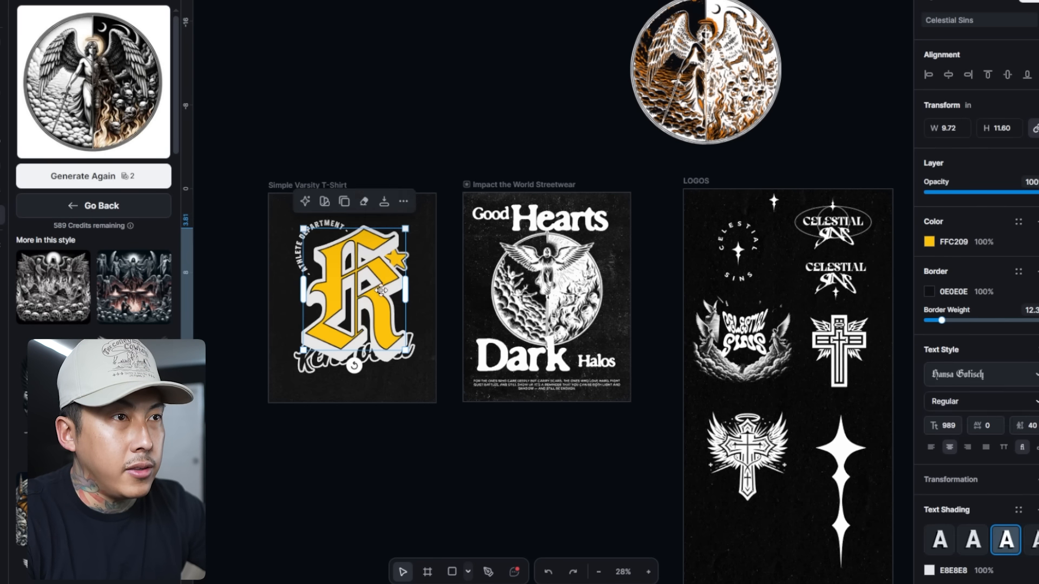
pyautogui.press('Delete')
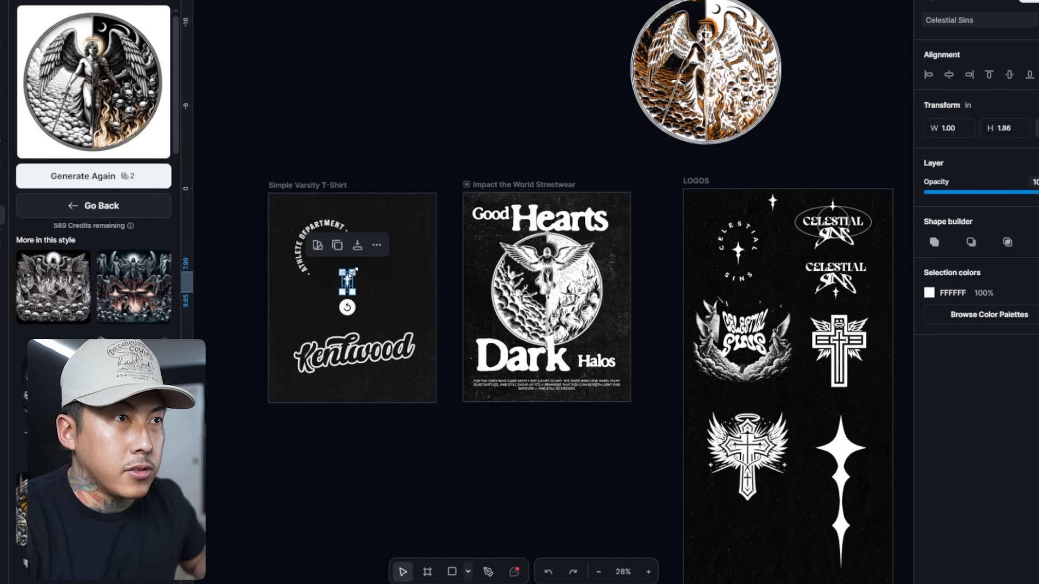
# Enlarge the pasted four-point star to about 8.49 × 16.62 in on the varsity artboard and move the curved "ATHLETE DEPARTMENT" text into the upper-left corner
pyautogui.moveTo(354, 271); pyautogui.dragTo(467, 162)
pyautogui.moveTo(385, 211); pyautogui.dragTo(354, 294)
pyautogui.moveTo(279, 214)
pyautogui.mouseDown()
pyautogui.moveTo(317, 248)
pyautogui.moveTo(342, 240)
pyautogui.moveTo(286, 215)
pyautogui.mouseUp()
pyautogui.click(243, 245)
pyautogui.click(305, 228)
# Copy the poster's circular angel into the varsity artboard's upper-left area, scale it to about 6.11 × 6.69 in, and shift the large star right
pyautogui.click(577, 294)
pyautogui.hotkey('ctrl', 'c')
pyautogui.hotkey('ctrl', 'v')
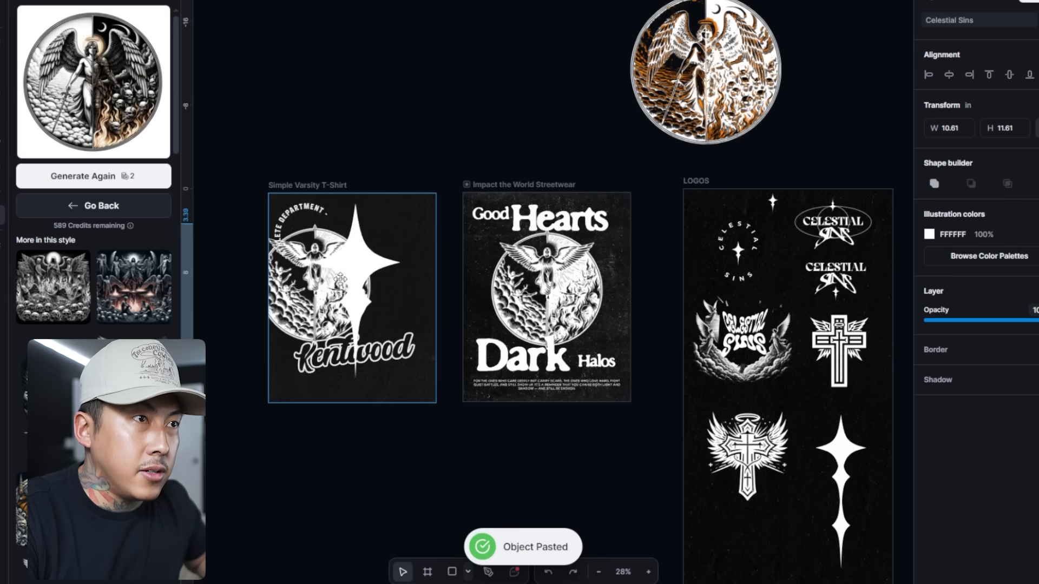
pyautogui.rightClick(380, 274)
pyautogui.moveTo(330, 275); pyautogui.dragTo(325, 258)
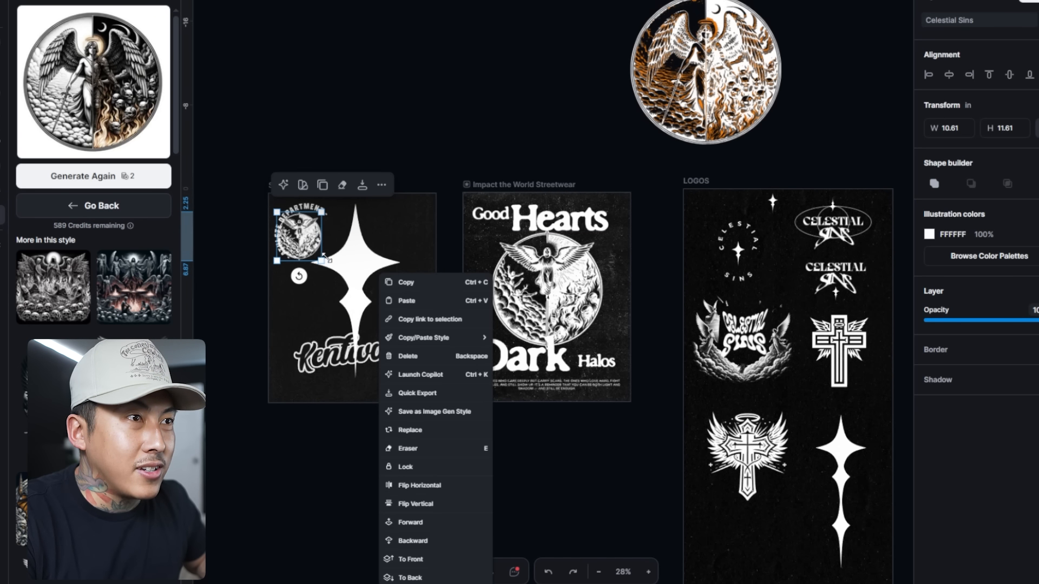
pyautogui.click(364, 251)
pyautogui.click(308, 230)
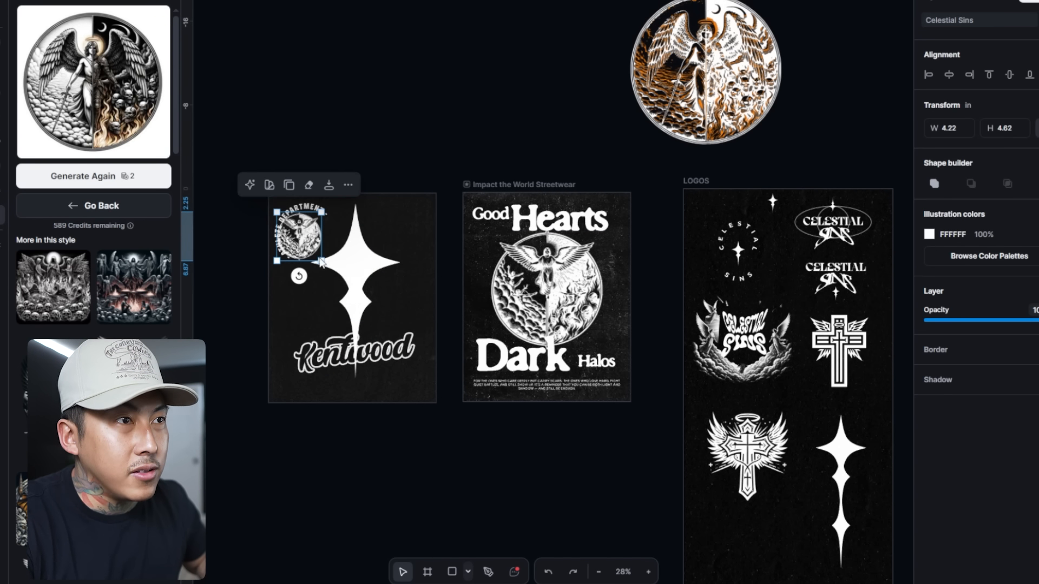
pyautogui.moveTo(323, 262); pyautogui.dragTo(349, 282)
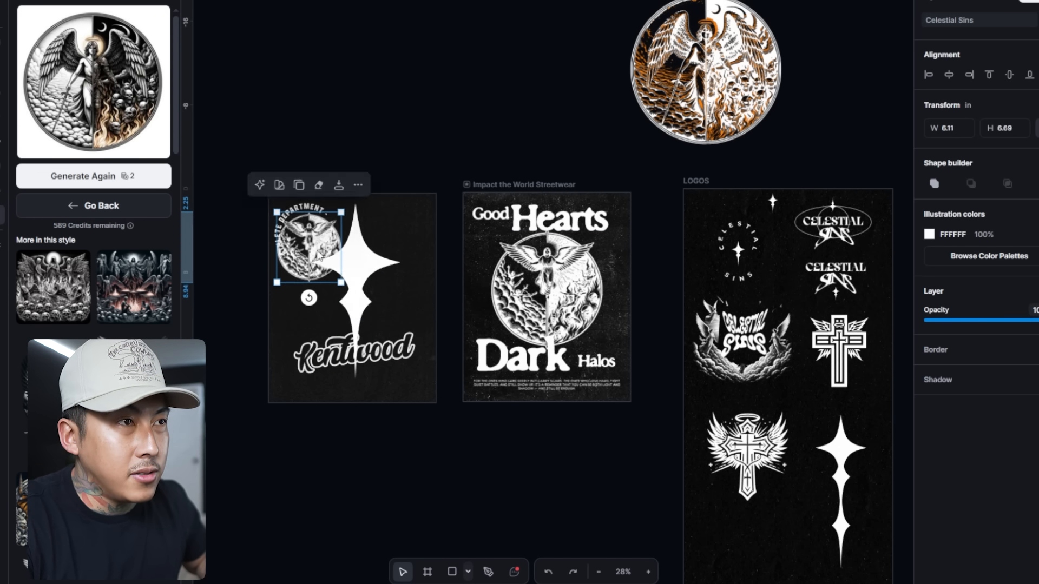
pyautogui.click(389, 281)
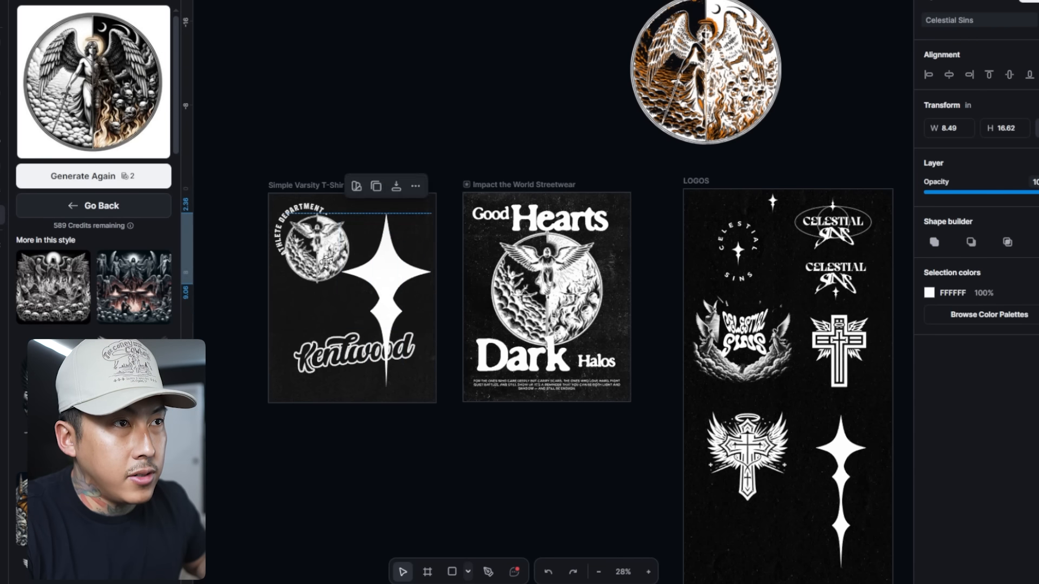
# Replace the "Kentwood" lettering with a copy of the Celestial Sins wordmark without the ellipse from the LOGOS artboard
pyautogui.click(352, 352)
pyautogui.press('Delete')
pyautogui.click(836, 273)
pyautogui.hotkey('ctrl', 'c')
pyautogui.hotkey('ctrl', 'v')
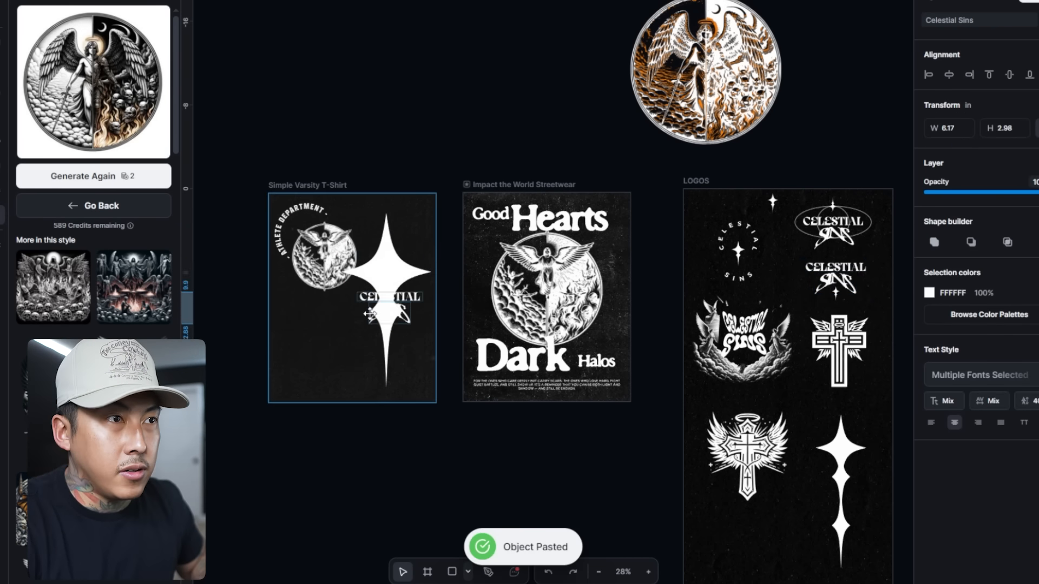
# Move the Celestial Sins wordmark beneath the circular angel on the varsity artboard
pyautogui.moveTo(403, 351); pyautogui.dragTo(333, 331)
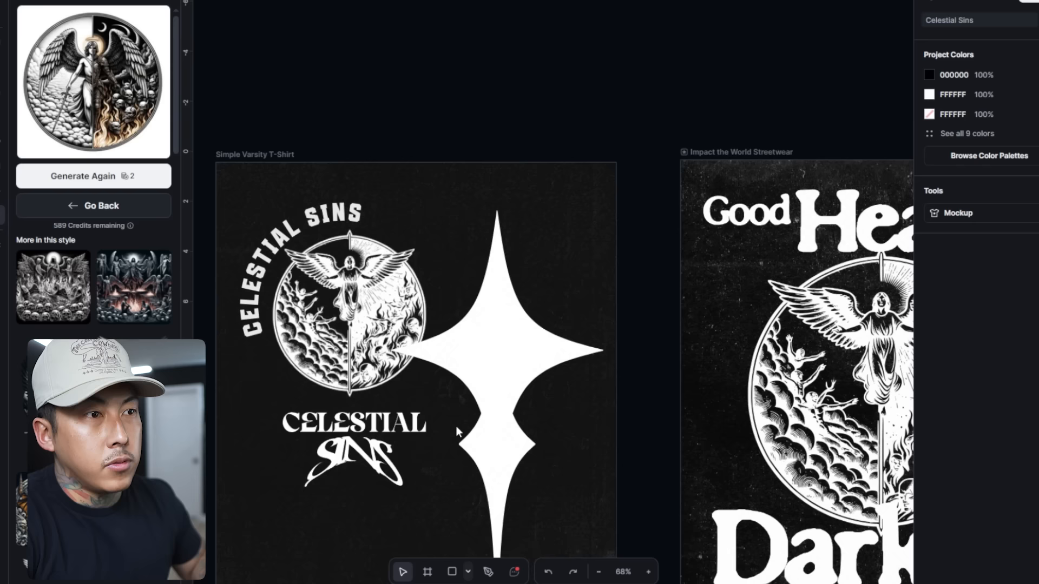
pyautogui.scroll(-5, 456, 427)
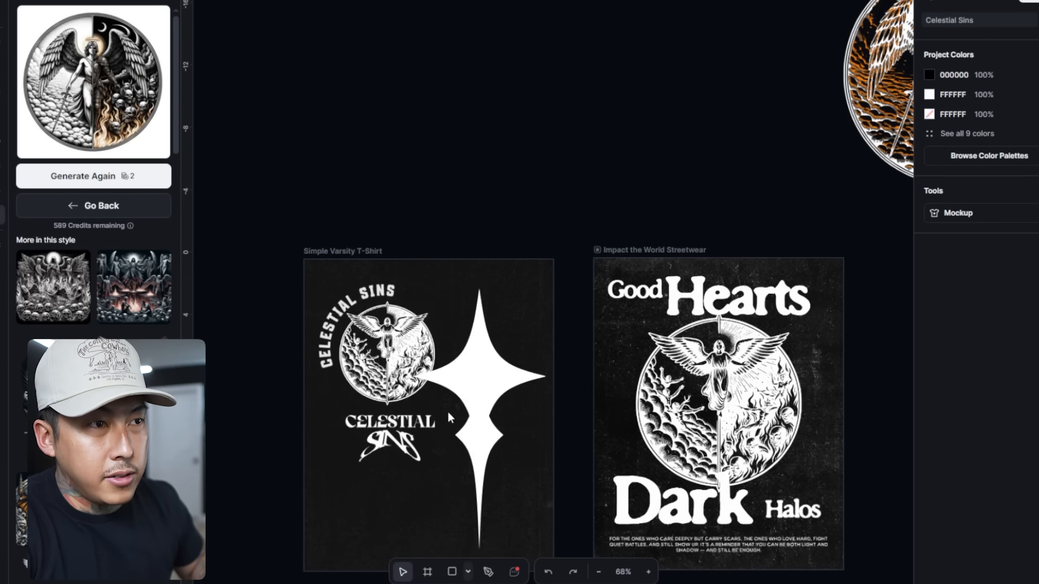
pyautogui.scroll(-2, 517, 405)
pyautogui.scroll(5, 410, 411)
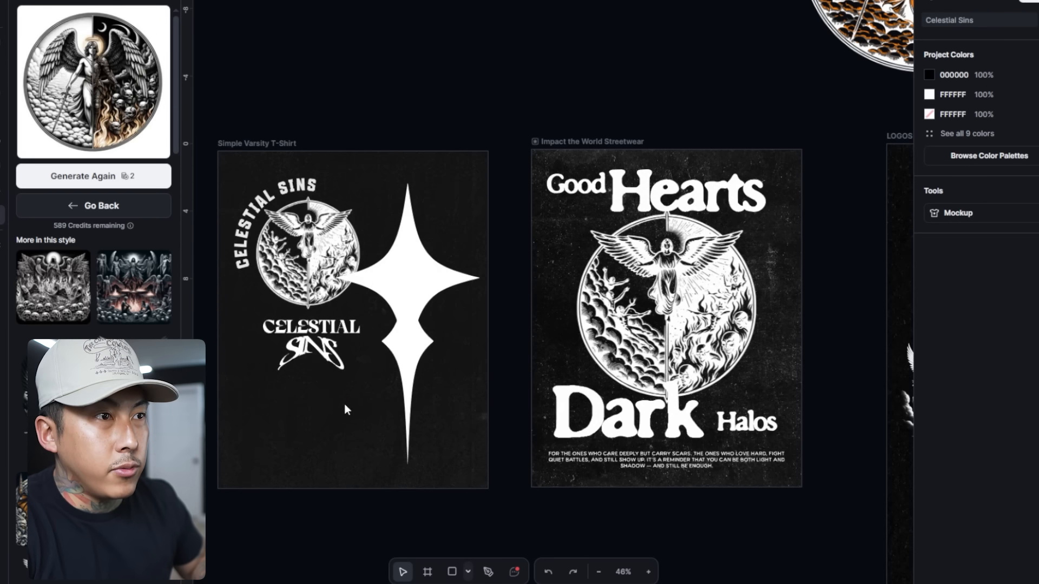
# Move both lines of the Celestial Sins wordmark off the varsity artboard onto the empty canvas above it
pyautogui.moveTo(345, 404); pyautogui.dragTo(287, 320)
pyautogui.click(789, 243)
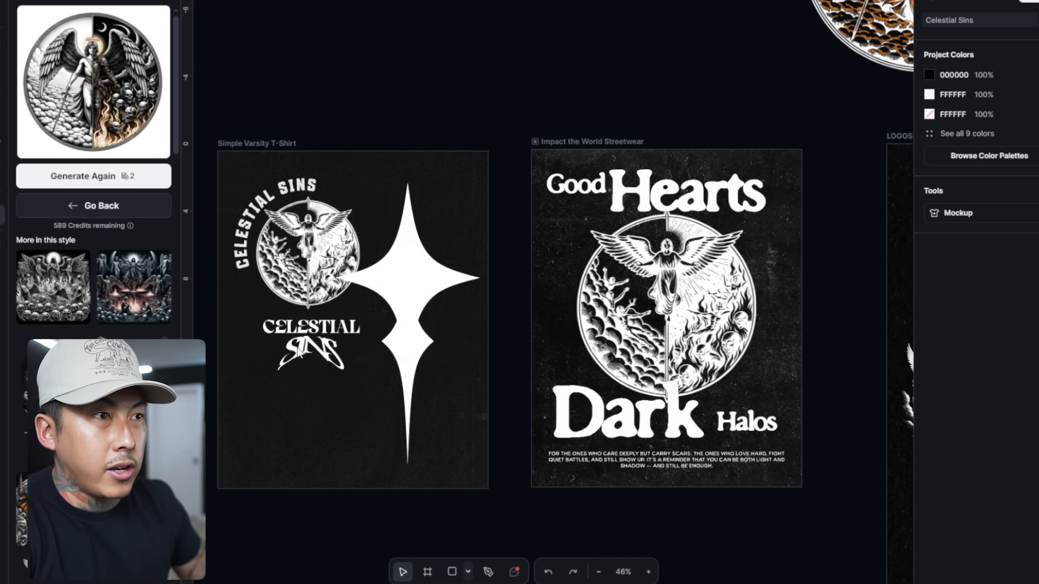
pyautogui.click(303, 328)
pyautogui.moveTo(346, 401); pyautogui.dragTo(289, 321)
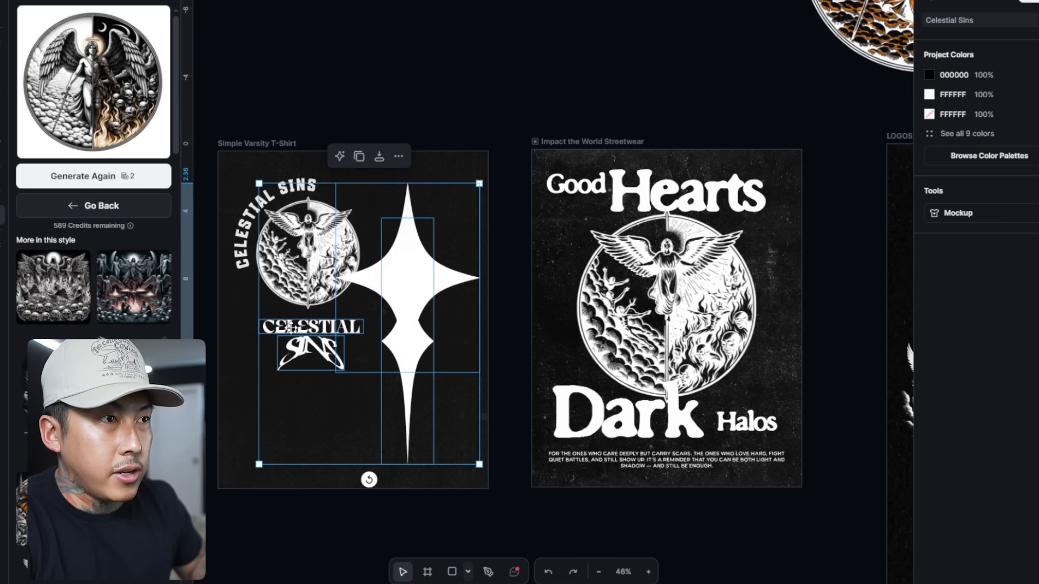
pyautogui.moveTo(324, 395); pyautogui.dragTo(386, 91)
pyautogui.rightClick(290, 327)
pyautogui.click(332, 397)
pyautogui.click(586, 83)
# Copy the poster's closing paragraph to the varsity artboard's lower left and its "Good Hearts" lettering to the upper right
pyautogui.click(703, 465)
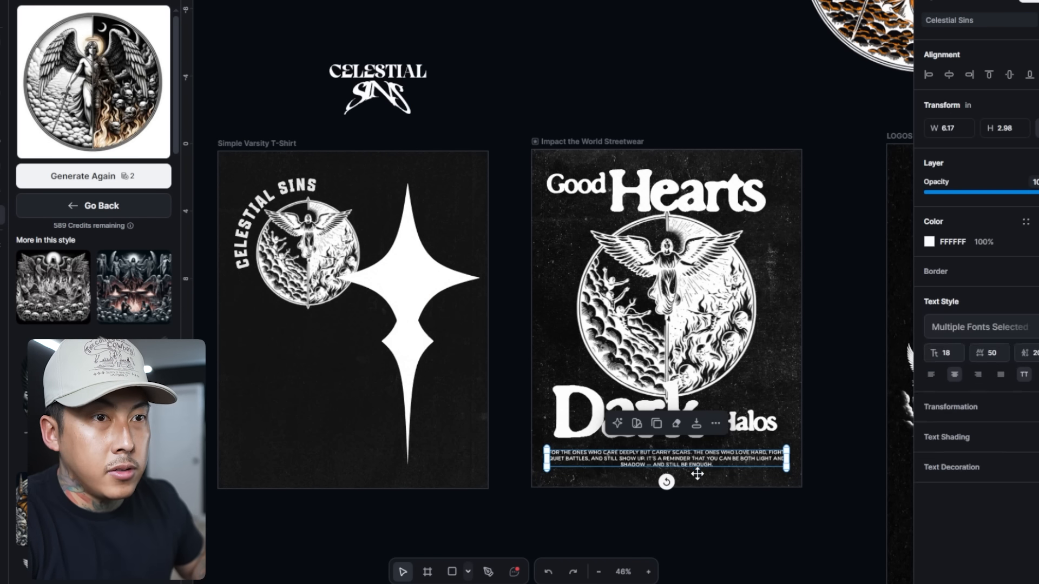
pyautogui.moveTo(678, 461); pyautogui.dragTo(307, 408)
pyautogui.keyDown('shift'); pyautogui.click(742, 197); pyautogui.keyUp('shift')
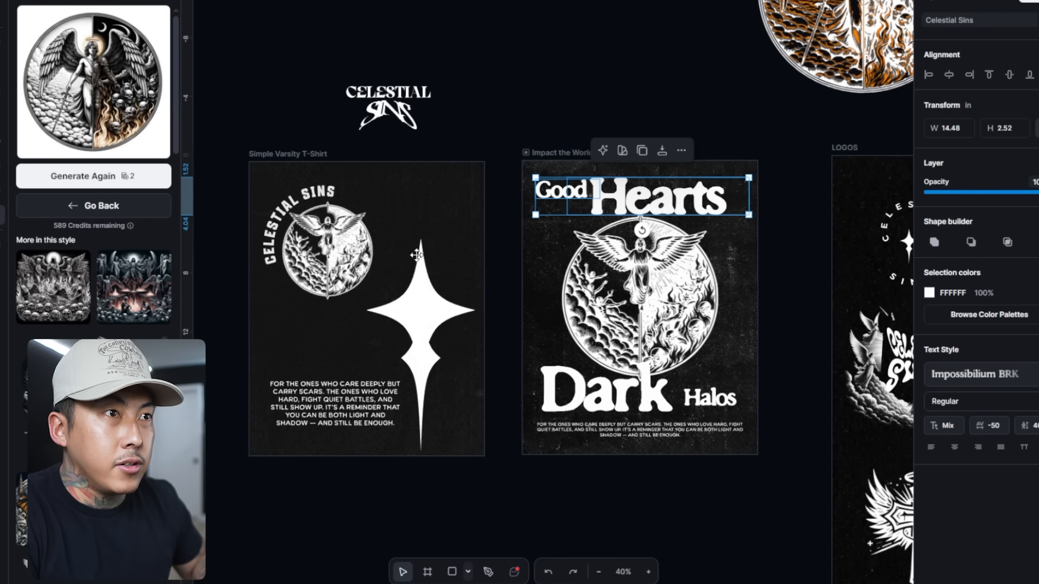
pyautogui.hotkey('ctrl', 'c')
pyautogui.hotkey('ctrl', 'v')
pyautogui.moveTo(395, 214); pyautogui.dragTo(397, 227)
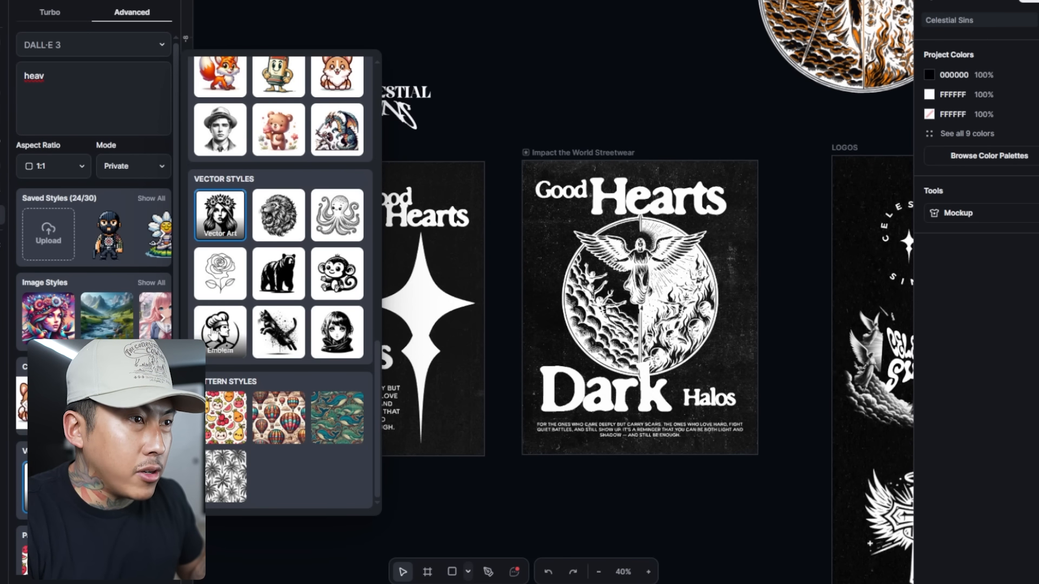
# Generate a ring emblem in the Emblem vector style, place it above the artboards and recolor it white (FFFFFF)
pyautogui.click(222, 330)
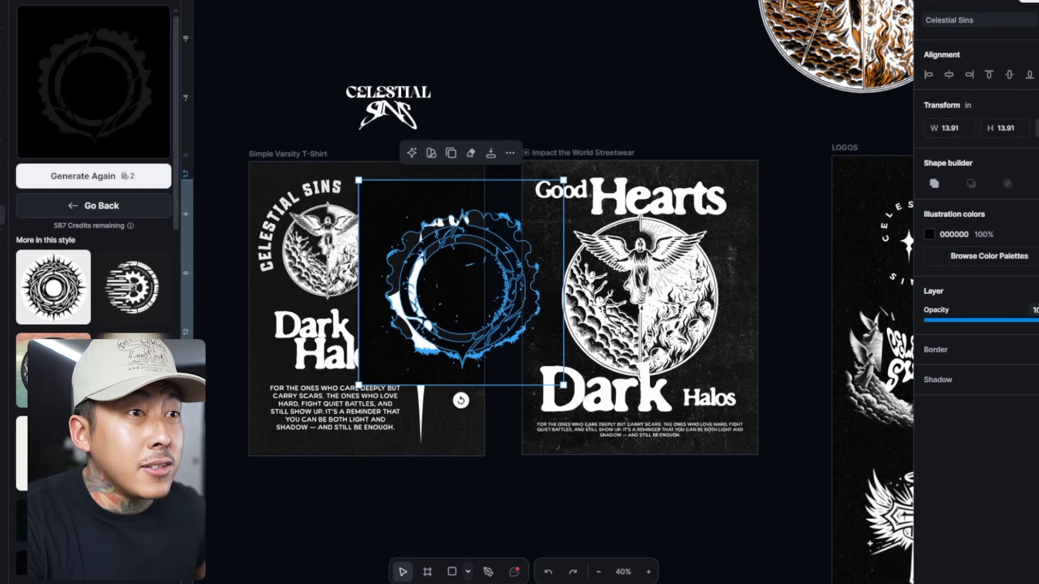
pyautogui.moveTo(515, 298); pyautogui.dragTo(632, 54)
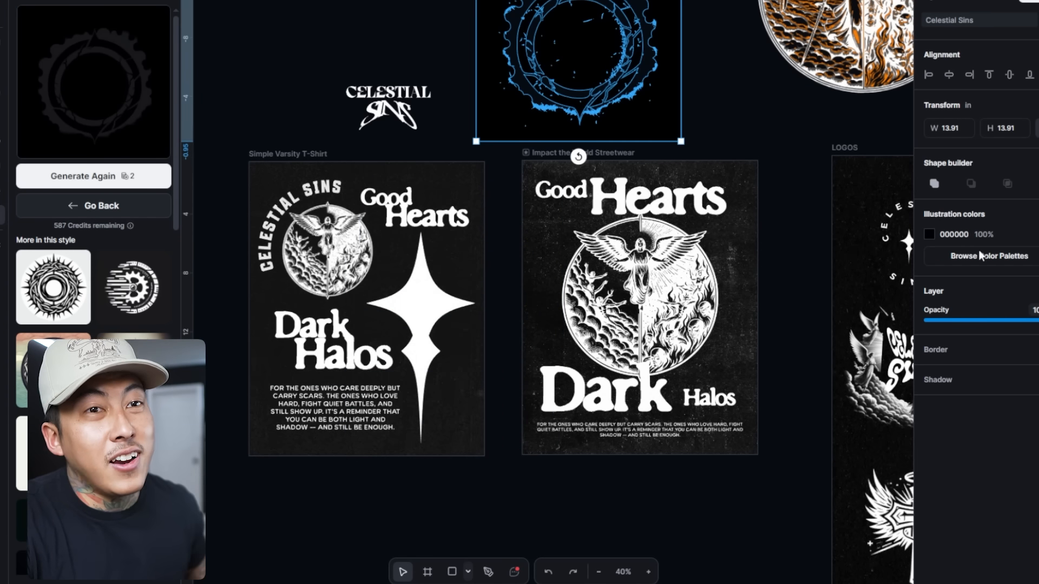
pyautogui.click(929, 237)
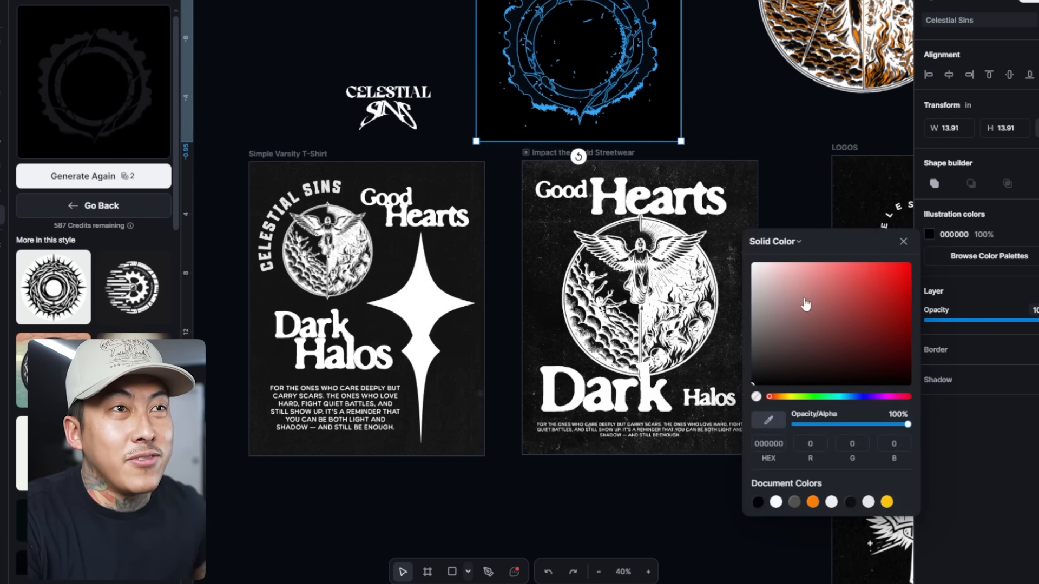
pyautogui.moveTo(804, 303); pyautogui.dragTo(576, 147)
pyautogui.scroll(3, 670, 120)
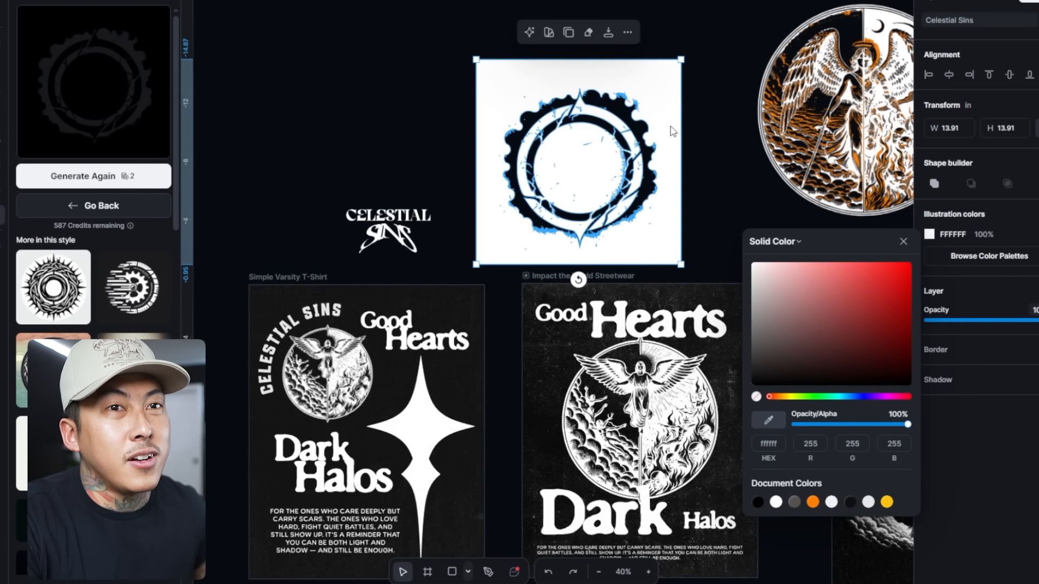
pyautogui.click(712, 236)
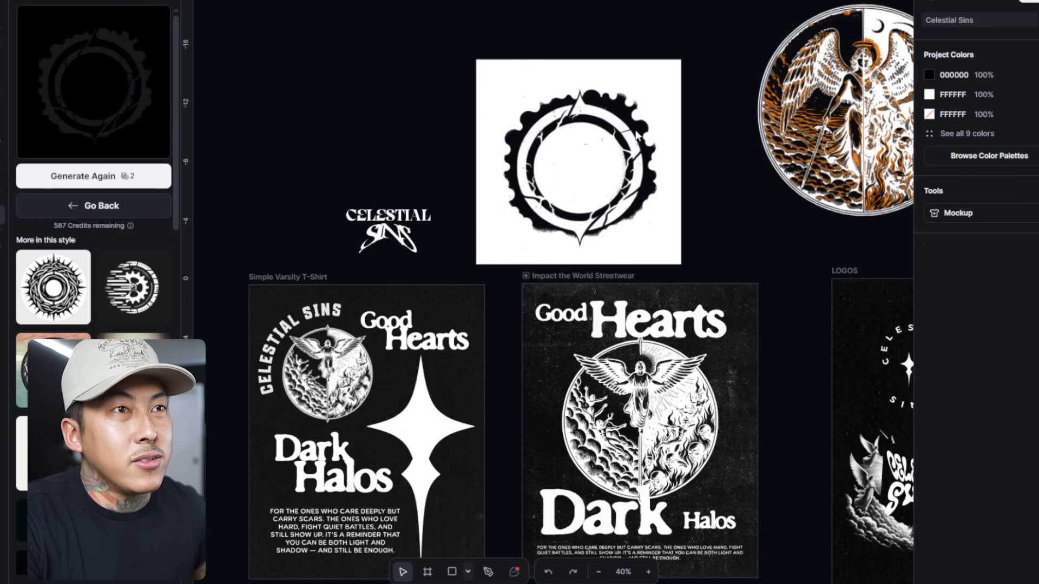
pyautogui.moveTo(590, 189); pyautogui.dragTo(602, 156)
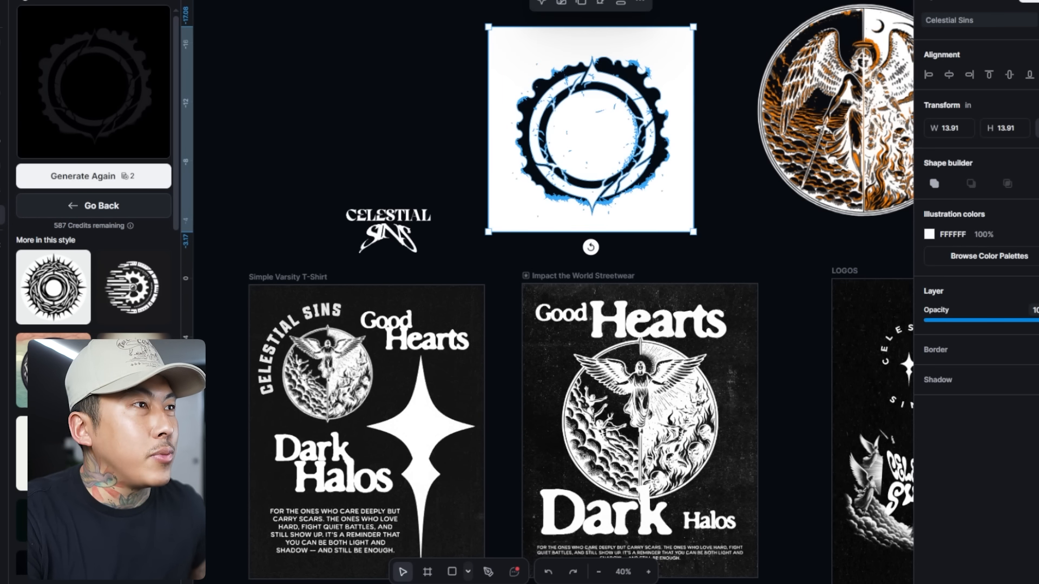
# Try a crown-of-thorns ring instead, scaling it down and moving it onto the varsity artboard over "Dark Halos"
pyautogui.scroll(-5, 123, 305)
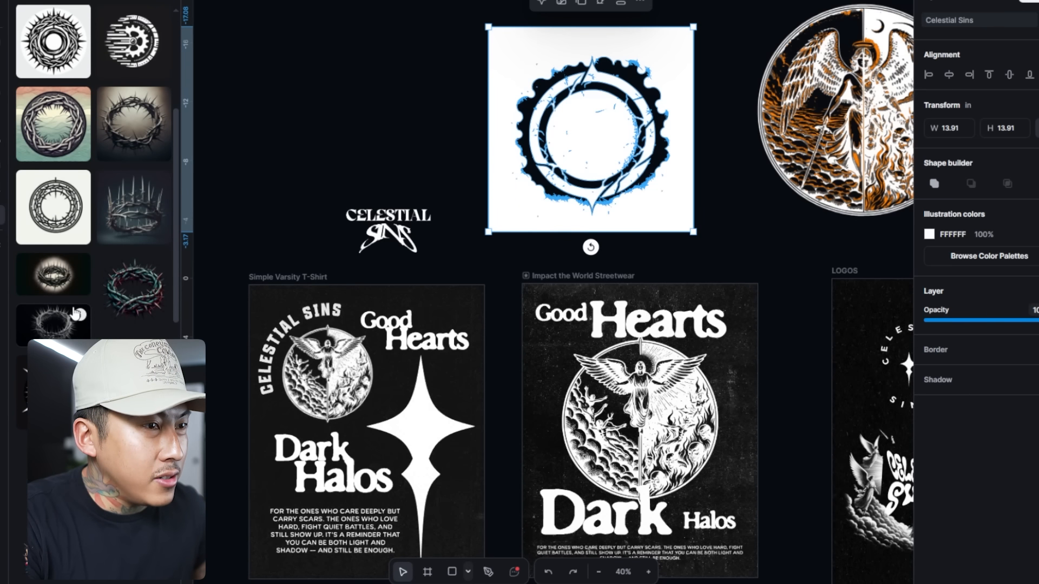
pyautogui.scroll(-3, 73, 312)
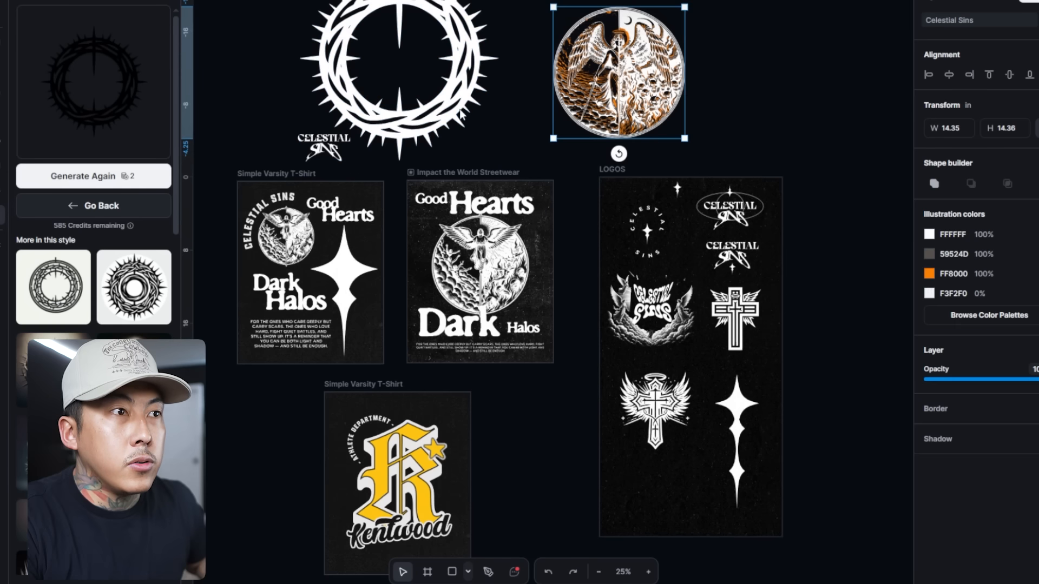
pyautogui.click(486, 153)
pyautogui.moveTo(498, 160); pyautogui.dragTo(371, 28)
pyautogui.moveTo(355, 11); pyautogui.dragTo(325, 311)
pyautogui.click(301, 307)
# Shrink the thorn ring to a small accent and place it just before the "H" of "Halos"
pyautogui.scroll(5, 298, 310)
pyautogui.scroll(-5, 394, 270)
pyautogui.scroll(2, 394, 270)
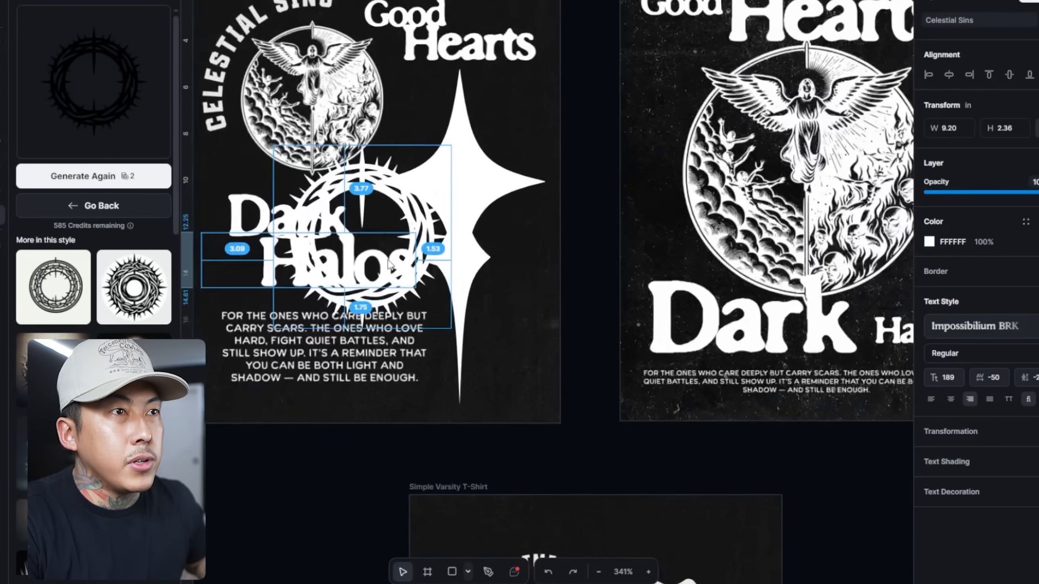
pyautogui.scroll(-2, 394, 270)
pyautogui.moveTo(390, 222); pyautogui.dragTo(399, 246)
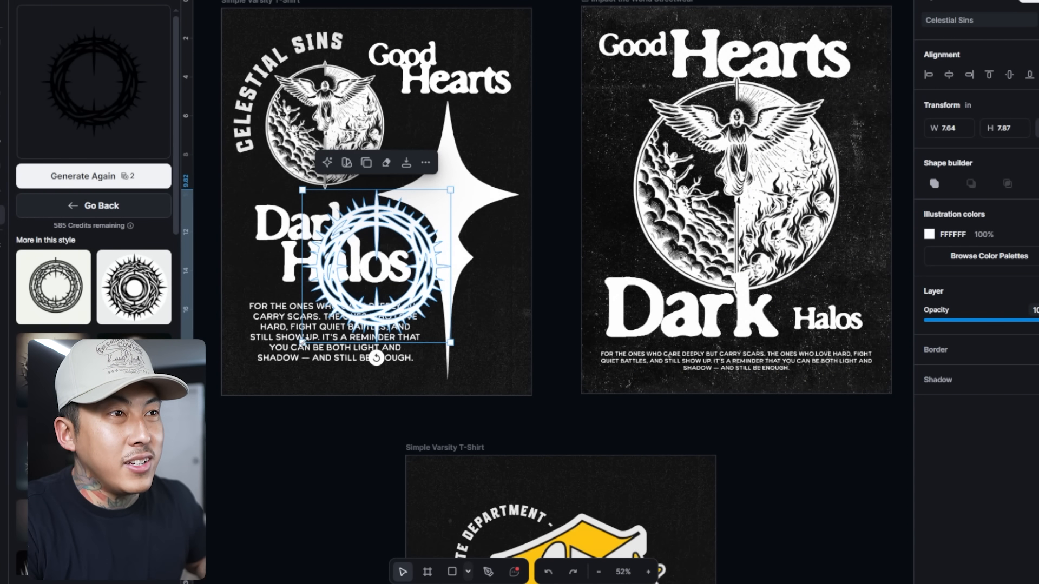
pyautogui.moveTo(303, 343); pyautogui.dragTo(398, 243)
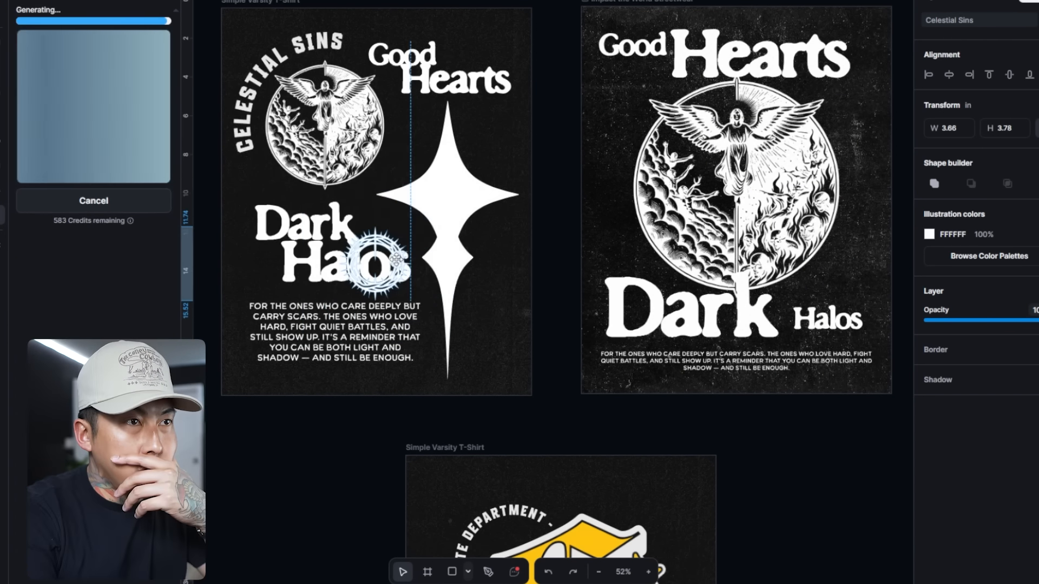
pyautogui.moveTo(396, 259); pyautogui.dragTo(377, 265)
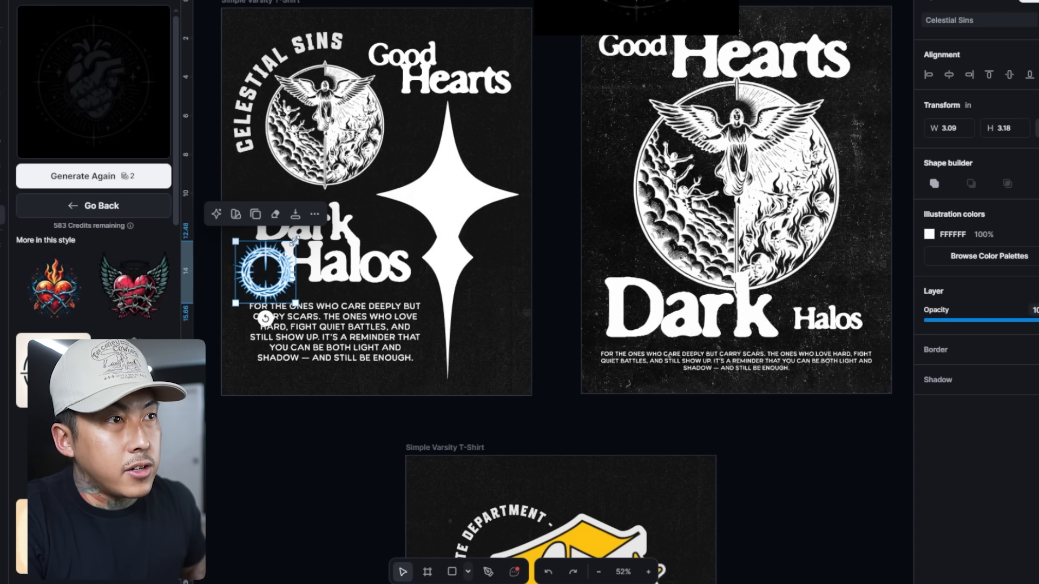
pyautogui.moveTo(294, 242); pyautogui.dragTo(275, 273)
# Try the generated anatomical heart illustration in white (FFFFFF), then delete it along with the small thorn ring beside "Halos"
pyautogui.rightClick(517, 212)
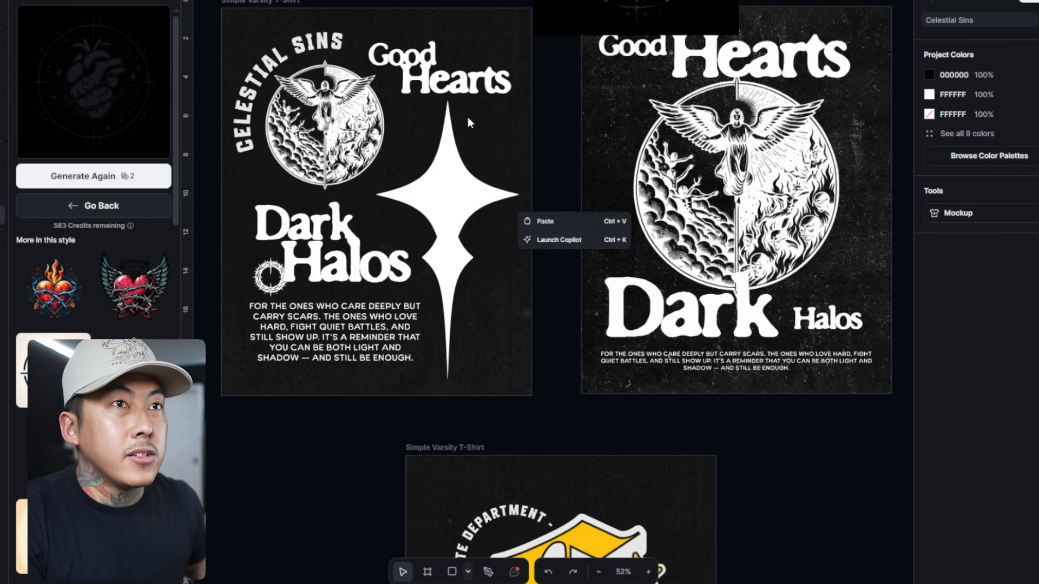
pyautogui.click(545, 221)
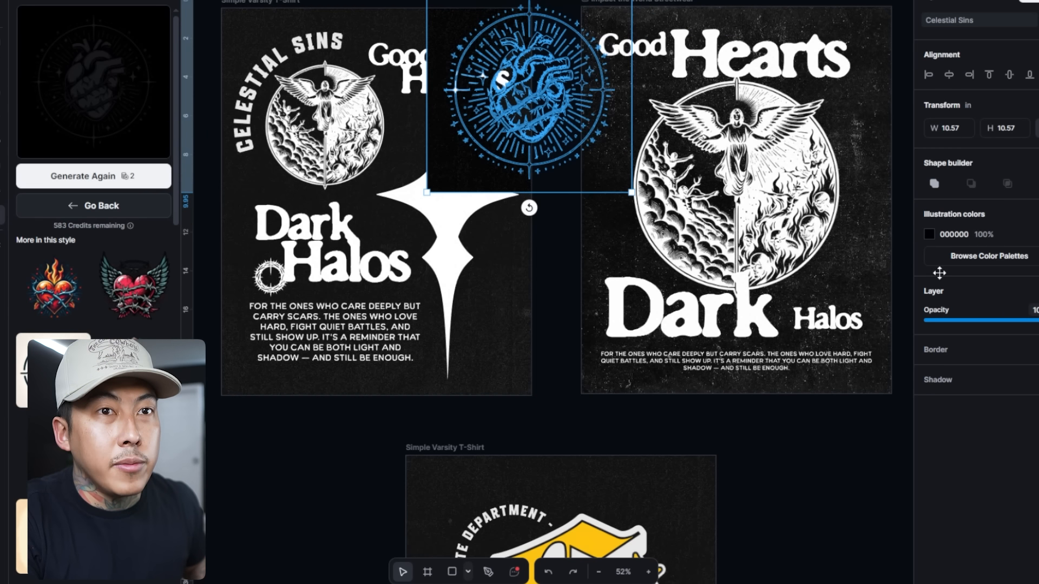
pyautogui.click(929, 234)
pyautogui.moveTo(823, 333); pyautogui.dragTo(625, 127)
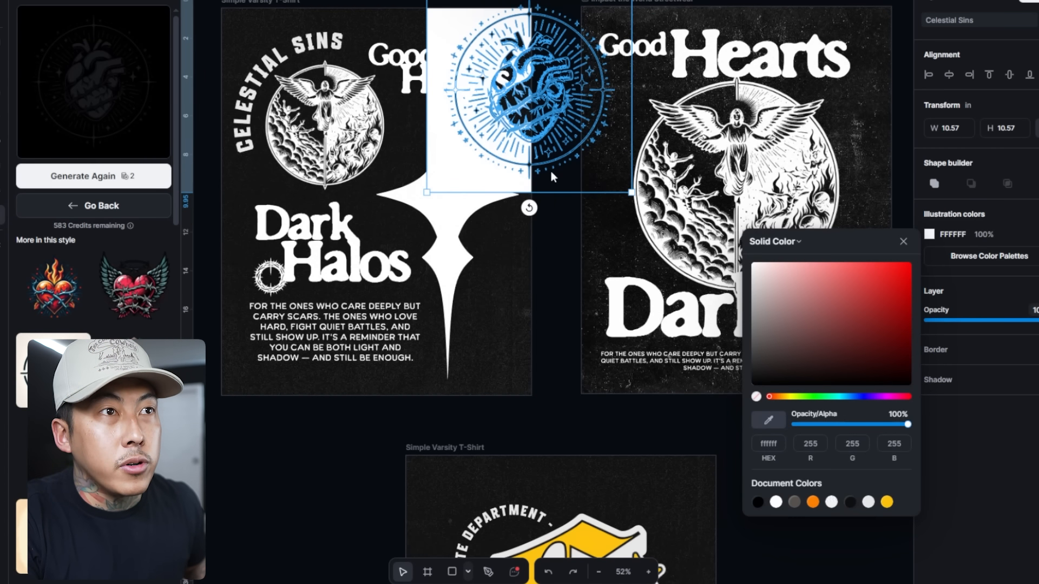
pyautogui.press('Delete')
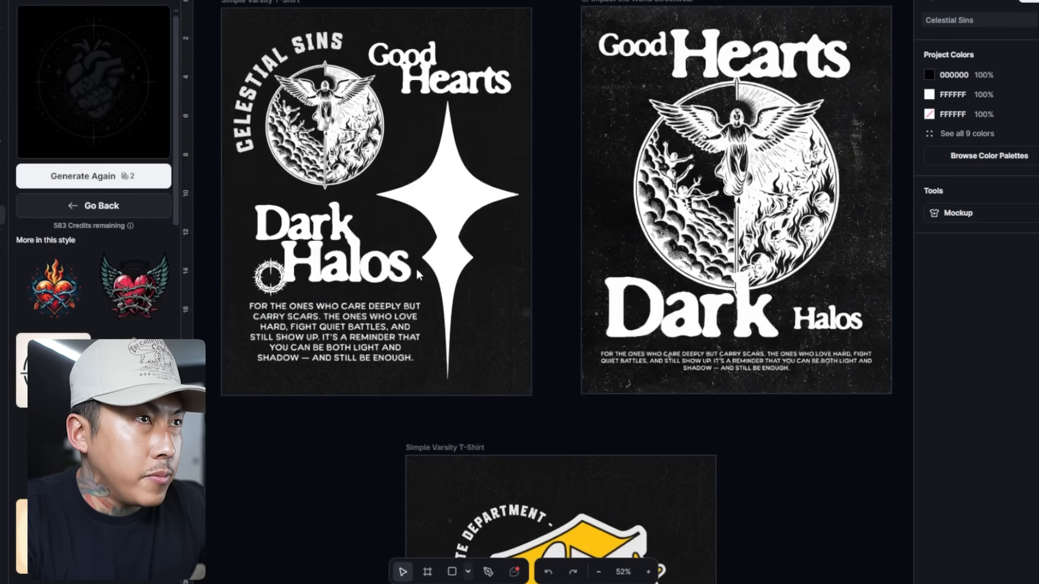
pyautogui.moveTo(270, 277); pyautogui.dragTo(408, 218)
pyautogui.click(420, 274)
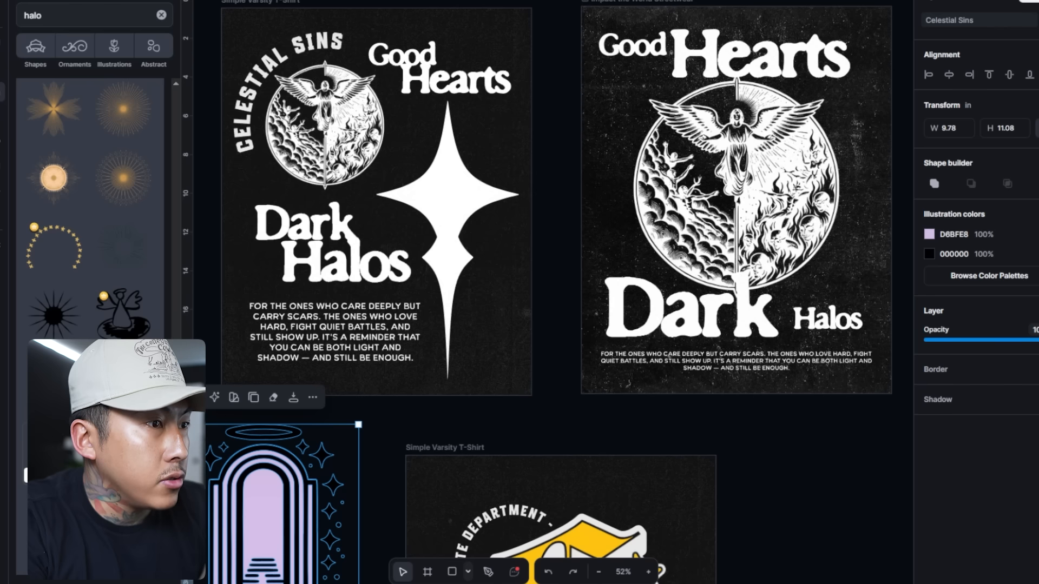
# Move the lavender archway illustration with its halo onto the empty canvas to the left of the varsity artboard
pyautogui.moveTo(266, 488); pyautogui.dragTo(477, 464)
pyautogui.hotkey('ctrl', 'z')
pyautogui.moveTo(269, 434); pyautogui.dragTo(456, 128)
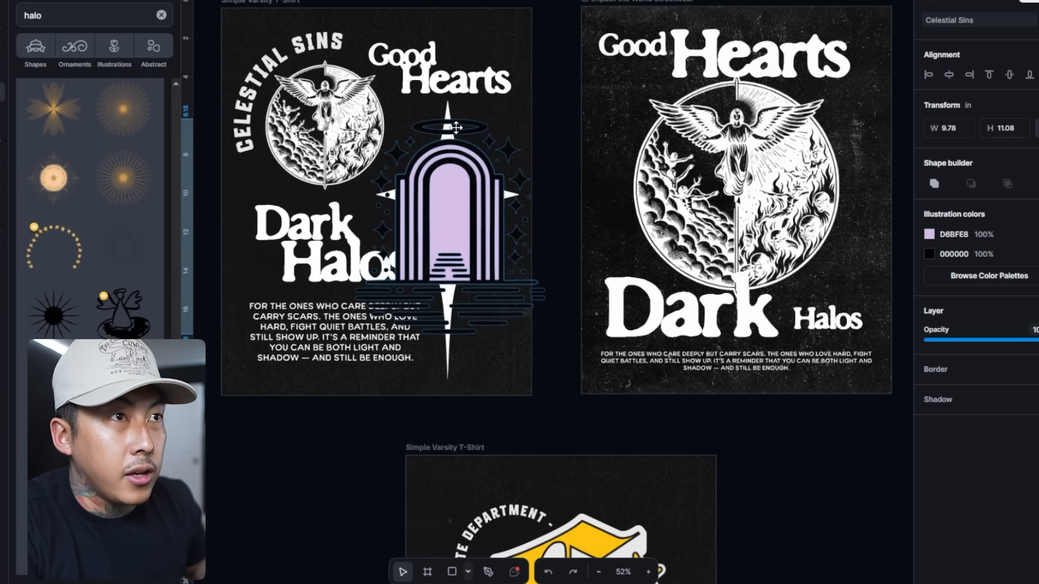
pyautogui.scroll(10, 443, 212)
pyautogui.scroll(-5, 701, 304)
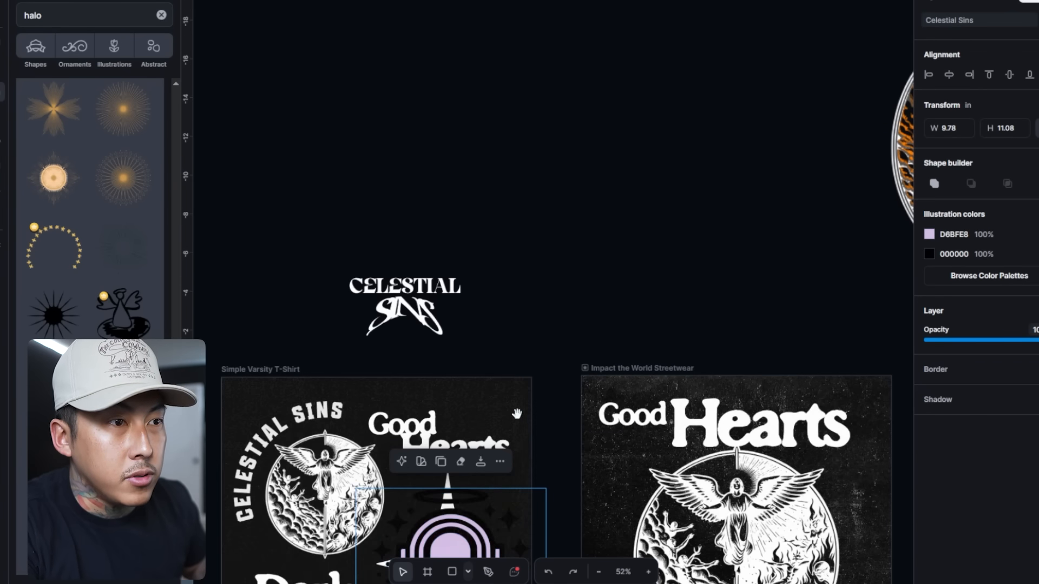
pyautogui.moveTo(518, 414); pyautogui.dragTo(589, 145)
pyautogui.moveTo(541, 303); pyautogui.dragTo(246, 364)
pyautogui.moveTo(369, 195); pyautogui.dragTo(550, 127)
pyautogui.moveTo(345, 291); pyautogui.dragTo(250, 312)
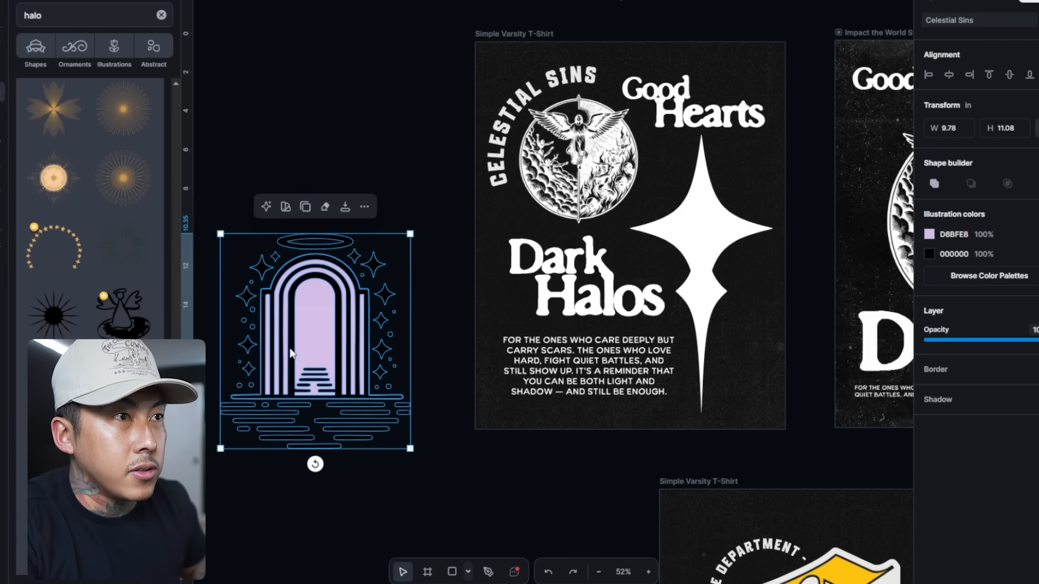
pyautogui.click(334, 160)
# Isolate the halo ellipse from the archway illustration with the Pen tool, keeping only the halo in lavender D6BFE8
pyautogui.press('p')
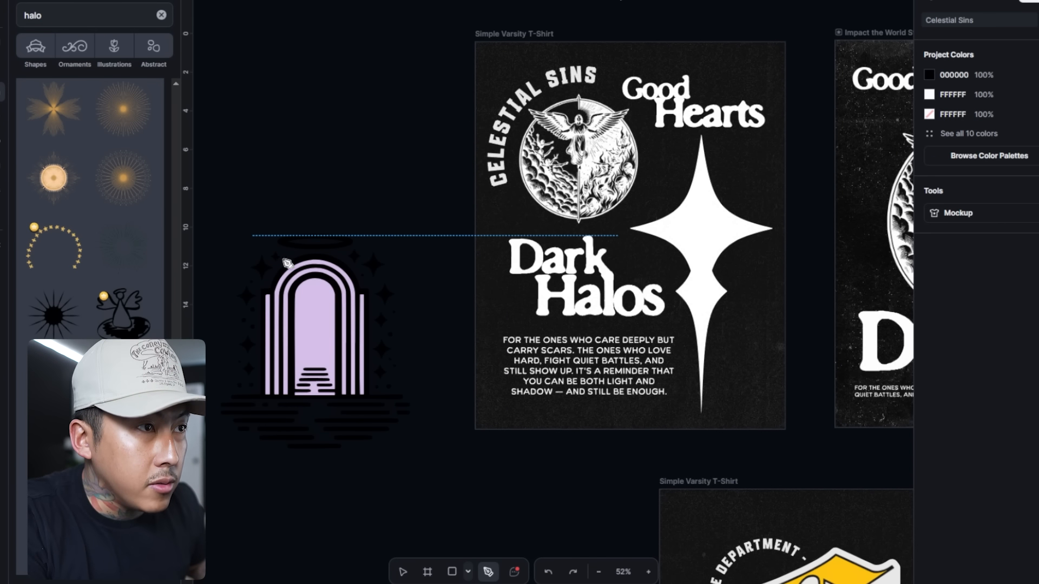
pyautogui.click(251, 235)
pyautogui.click(340, 249)
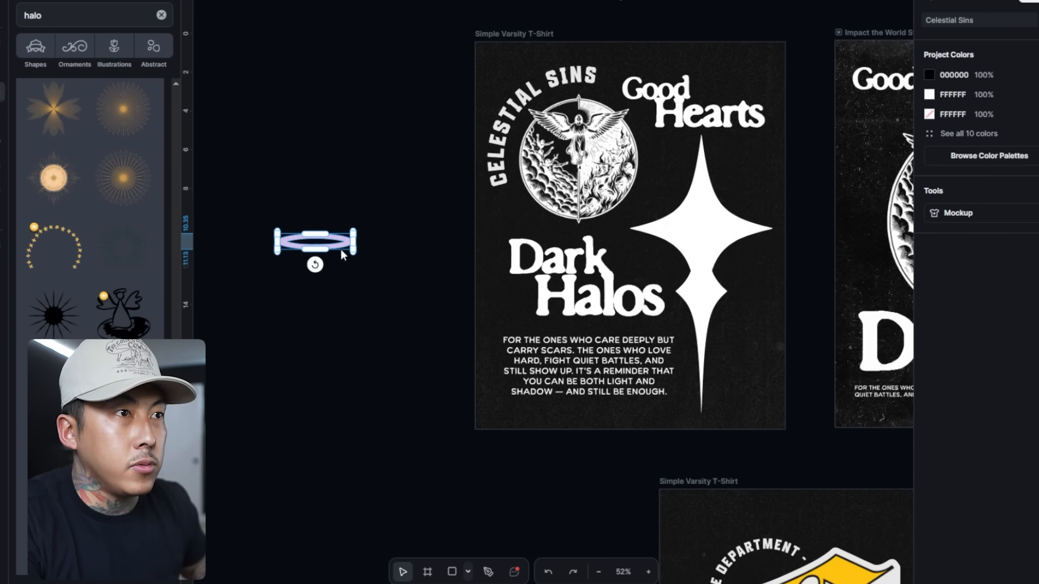
# Resize the tilted lavender halo to about 6.88 × 1.38 in and place it across the "Dark Halos" lettering
pyautogui.moveTo(355, 250); pyautogui.dragTo(464, 299)
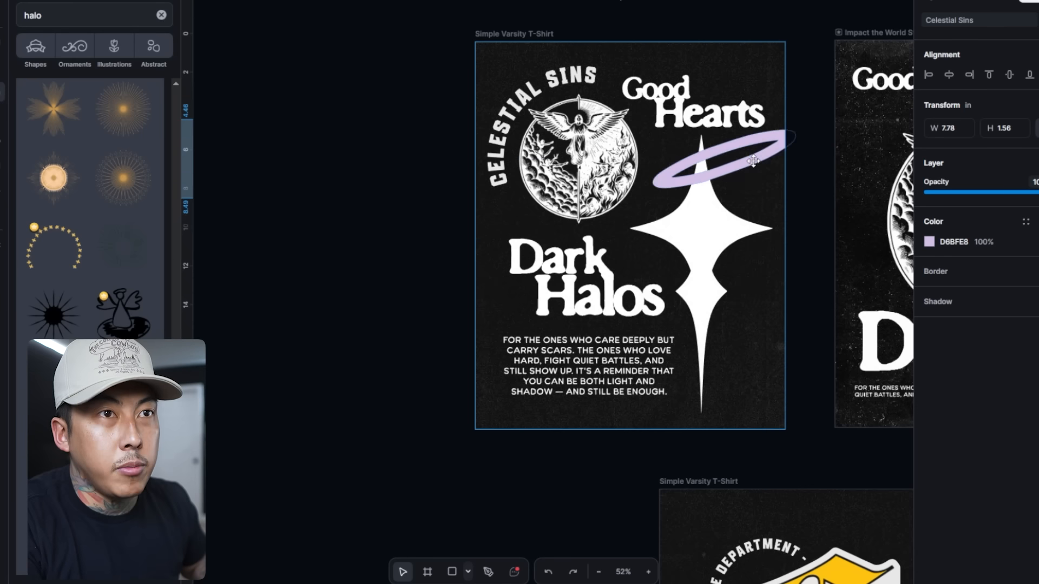
pyautogui.moveTo(753, 161); pyautogui.dragTo(734, 173)
pyautogui.rightClick(733, 174)
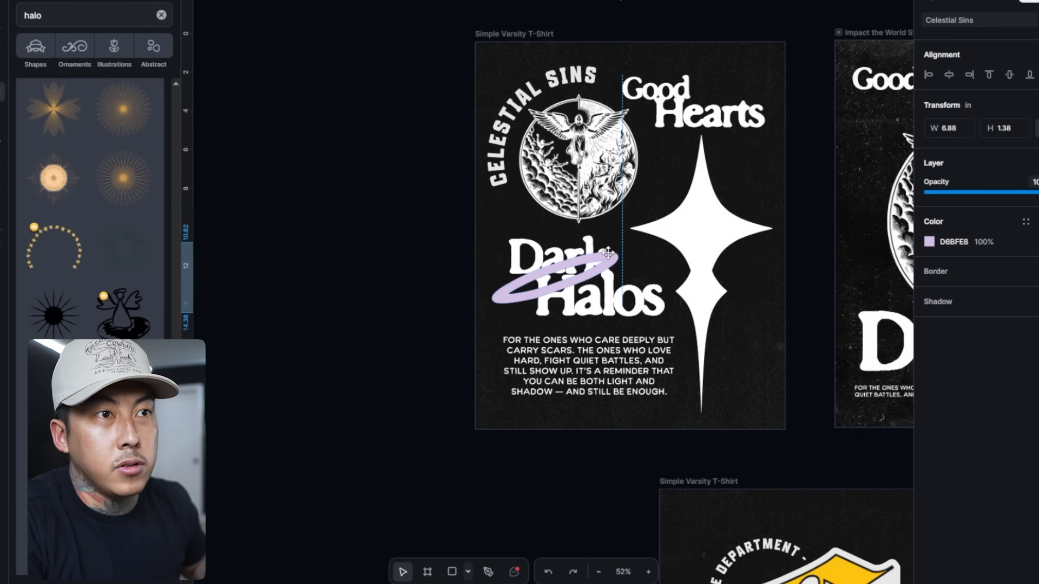
pyautogui.moveTo(608, 254); pyautogui.dragTo(617, 265)
# Bring the word "Dark" to the front so it overlaps the lavender halo
pyautogui.click(508, 225)
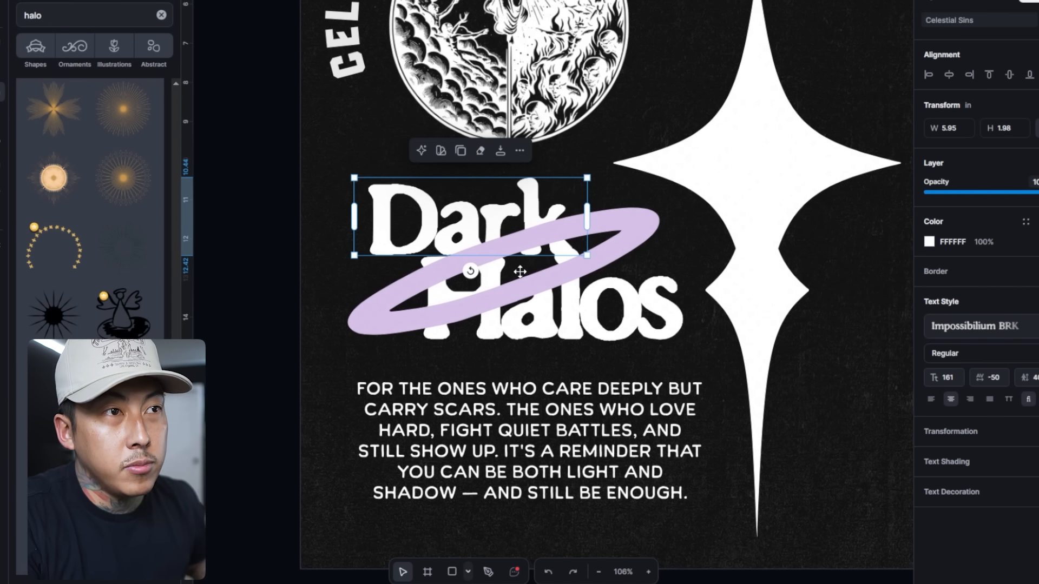
pyautogui.rightClick(477, 222)
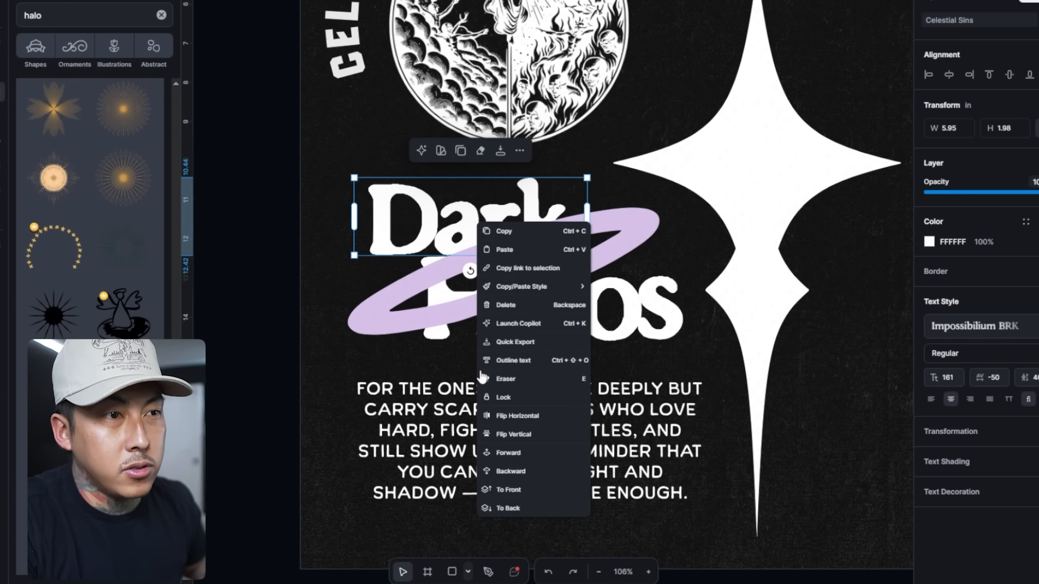
pyautogui.click(516, 492)
pyautogui.click(355, 364)
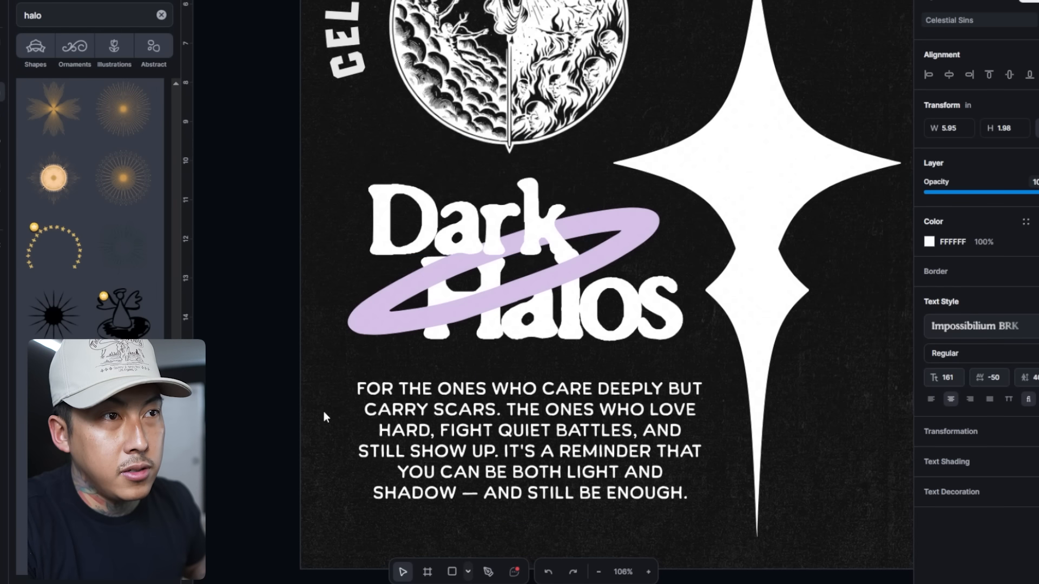
# Bring the word "Halos" in front of the lavender halo
pyautogui.click(497, 271)
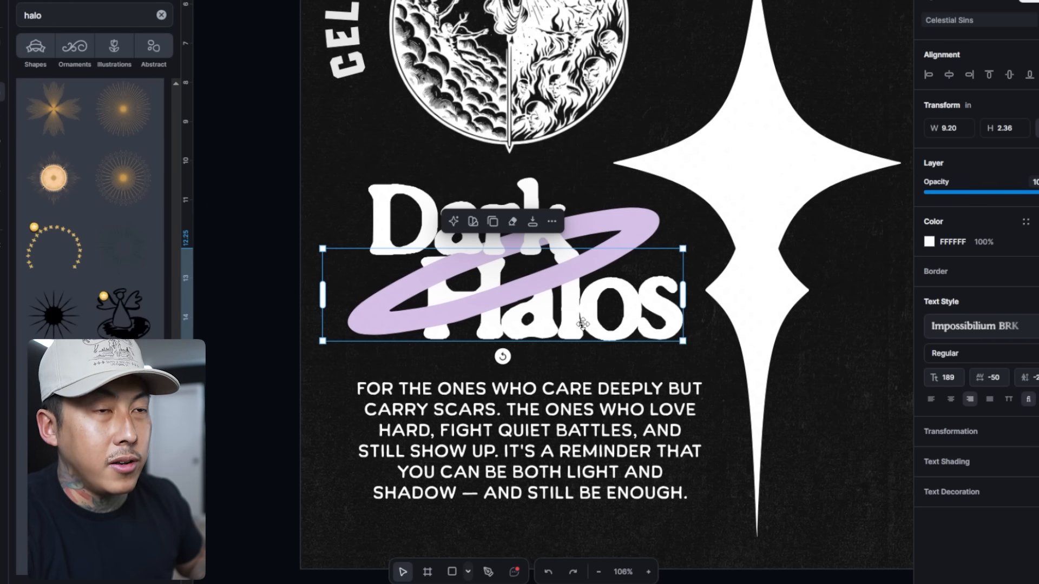
pyautogui.rightClick(549, 323)
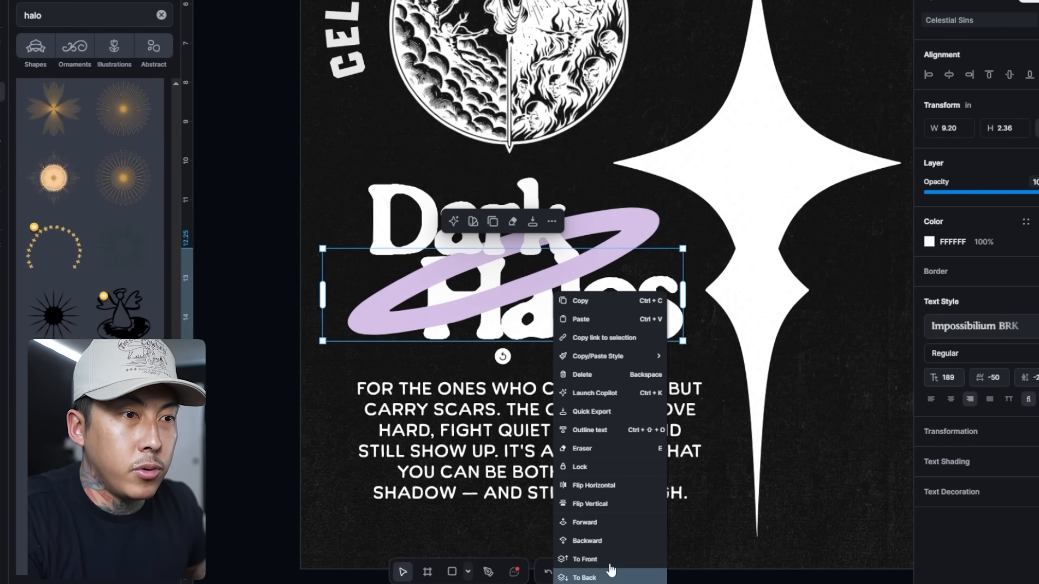
pyautogui.click(606, 561)
# Outline the halo's lower band across the H of "Halos" with the Pen tool and make the band pass over that letter
pyautogui.press('p')
pyautogui.scroll(3, 467, 310)
pyautogui.scroll(5, 469, 311)
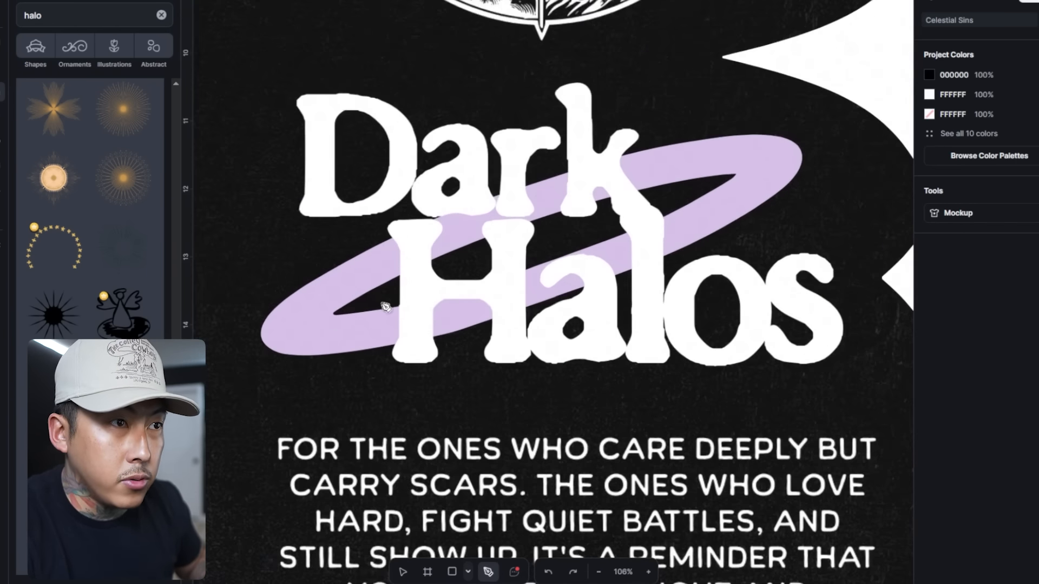
pyautogui.click(339, 292)
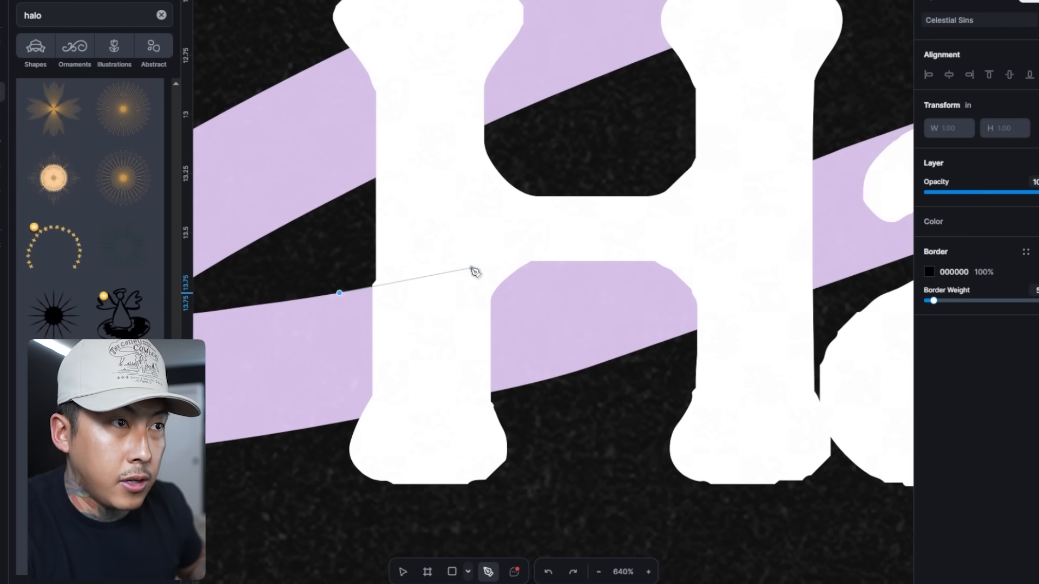
pyautogui.click(846, 151)
pyautogui.click(833, 306)
pyautogui.click(809, 328)
pyautogui.click(303, 463)
pyautogui.click(294, 357)
pyautogui.click(340, 292)
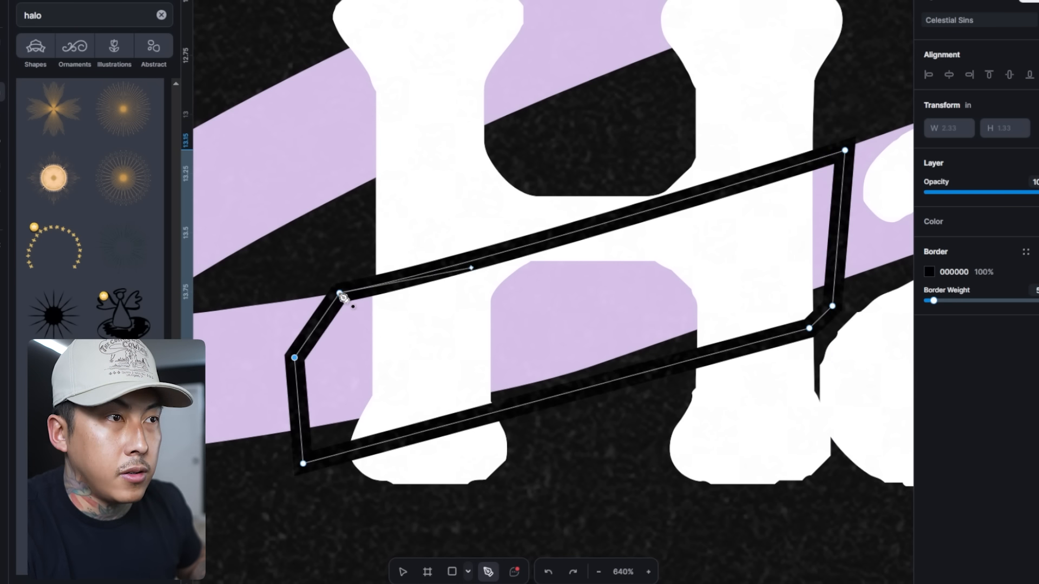
pyautogui.press('Escape')
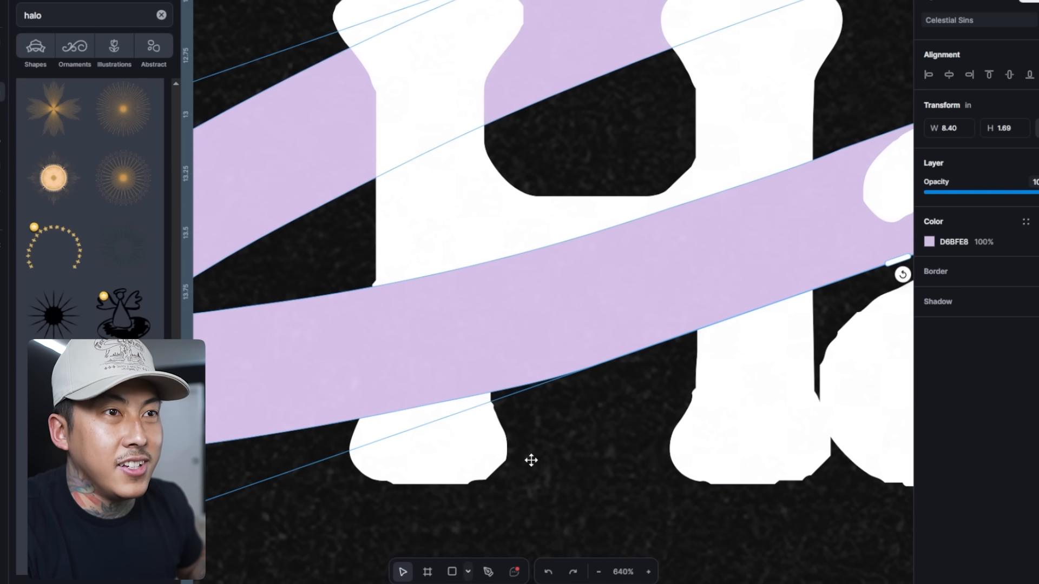
pyautogui.scroll(-7, 533, 454)
pyautogui.click(413, 417)
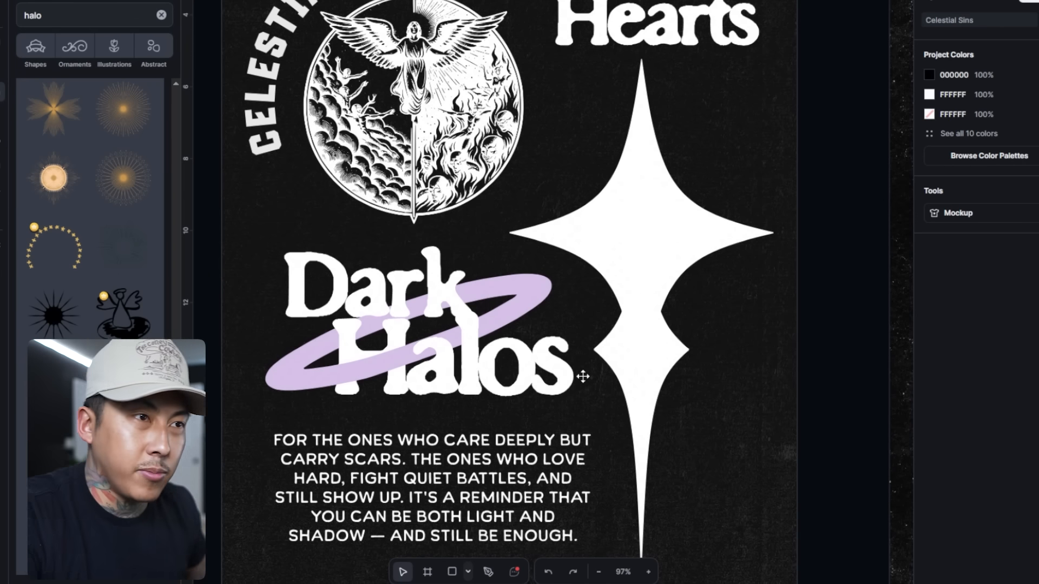
# Recolor the lavender halo across "Dark Halos" to the yellow from the document colors
pyautogui.scroll(-4, 532, 388)
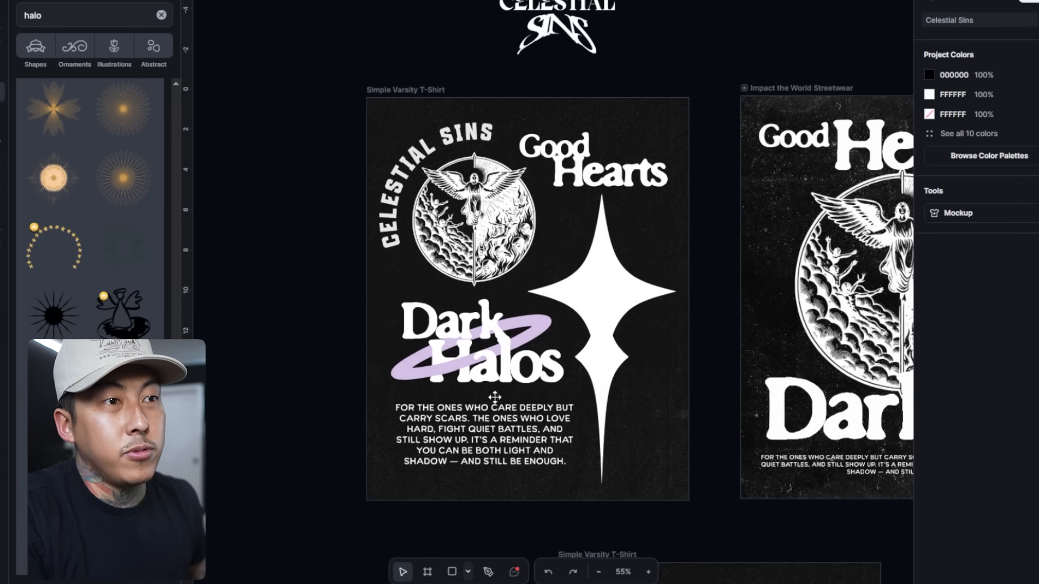
pyautogui.click(552, 334)
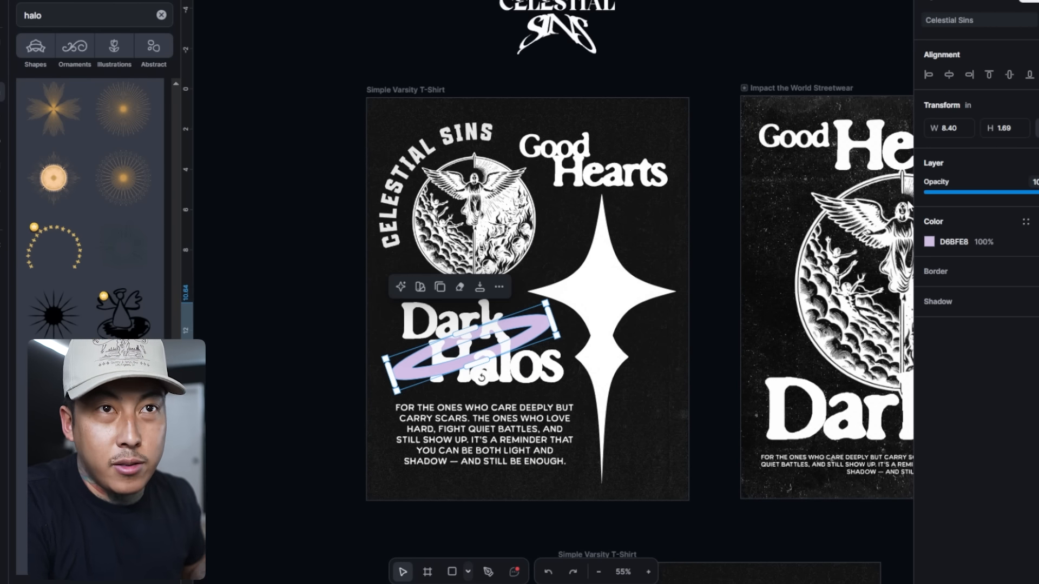
pyautogui.click(993, 248)
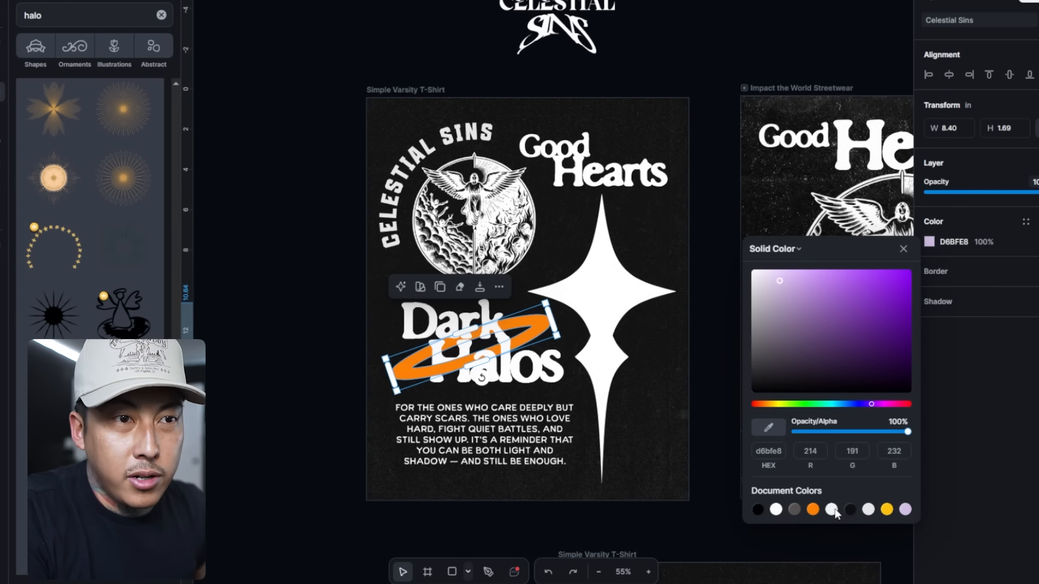
pyautogui.click(887, 509)
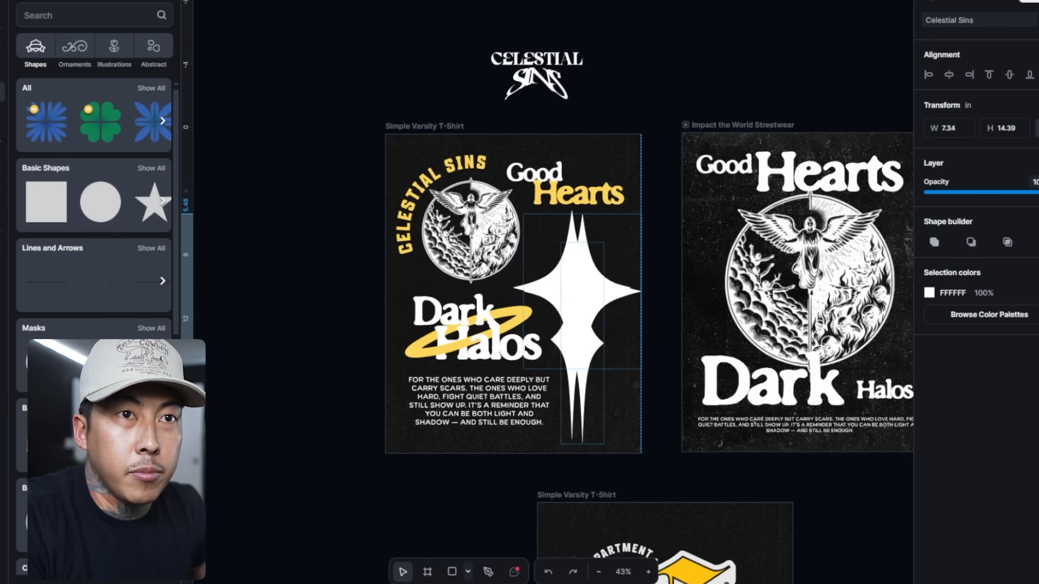
# Color the front copy of the large star yellow FFD555 and scale it down as an accent star
pyautogui.click(580, 303)
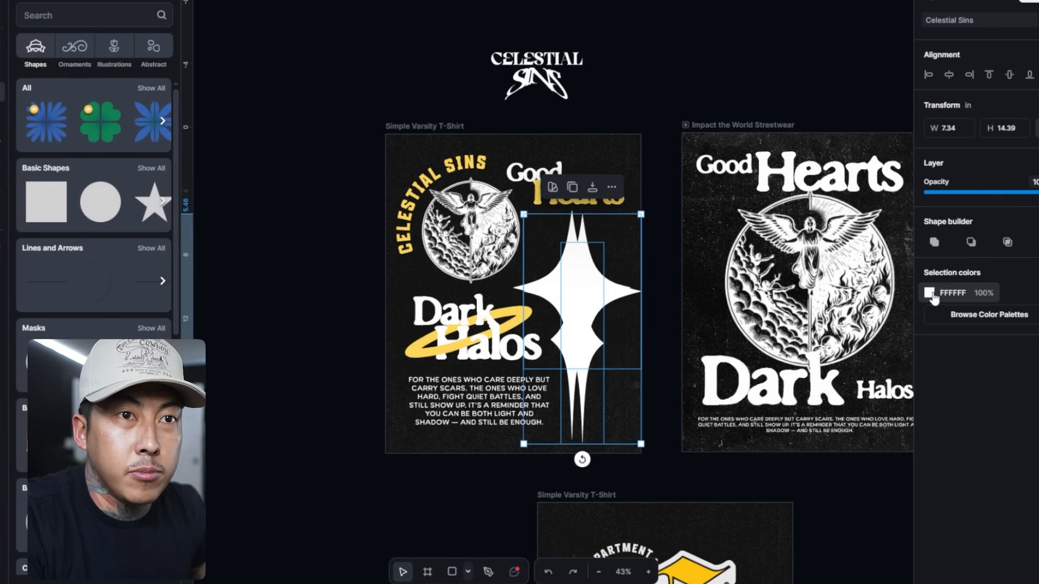
pyautogui.click(929, 292)
pyautogui.click(904, 562)
pyautogui.click(642, 215)
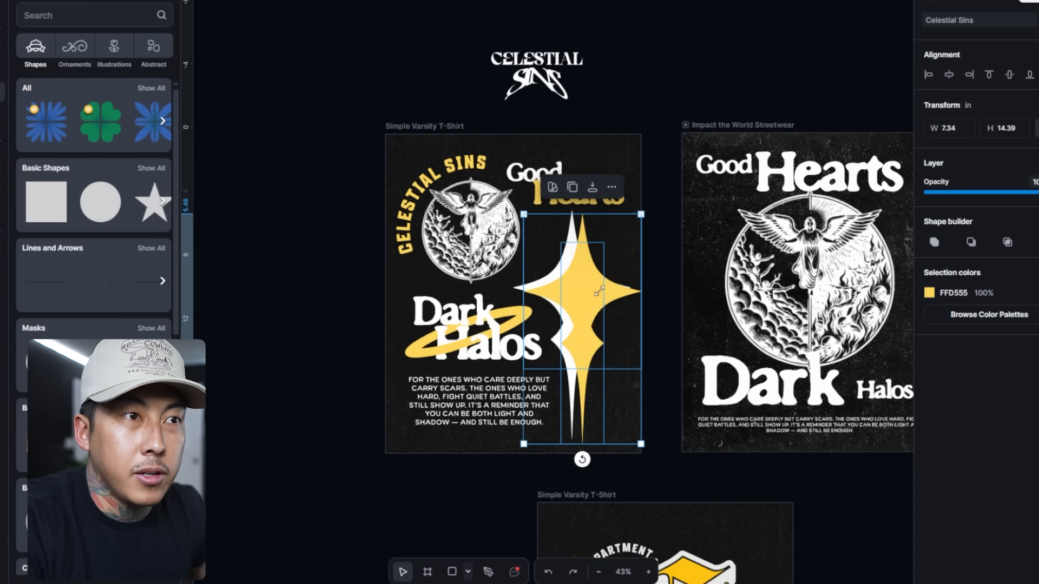
pyautogui.click(419, 212)
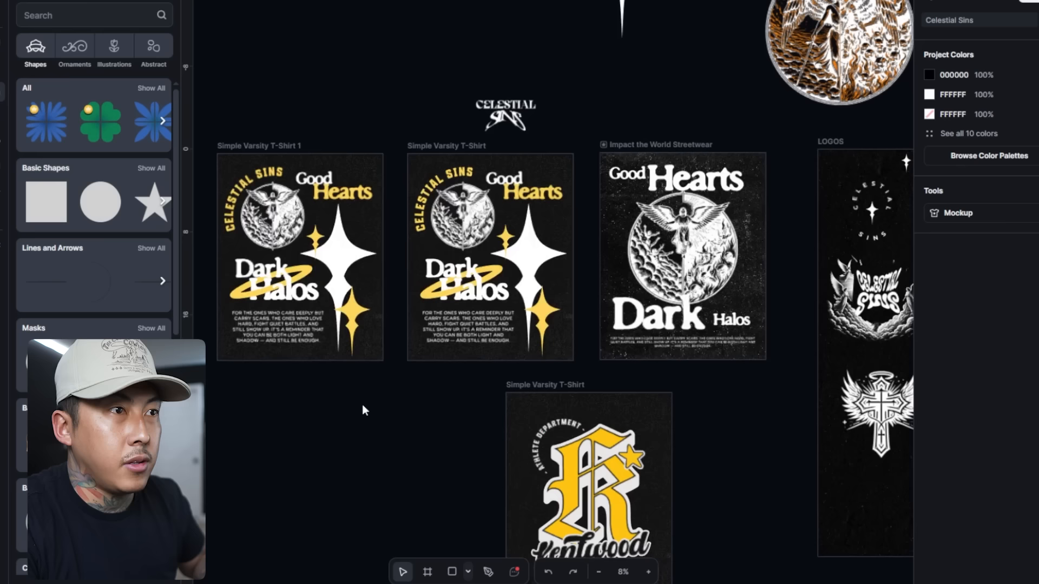
# Strip the duplicated varsity artboard down to its star cluster, scaled to about 2.78 × 5.61 in near the upper center
pyautogui.moveTo(291, 419); pyautogui.dragTo(219, 263)
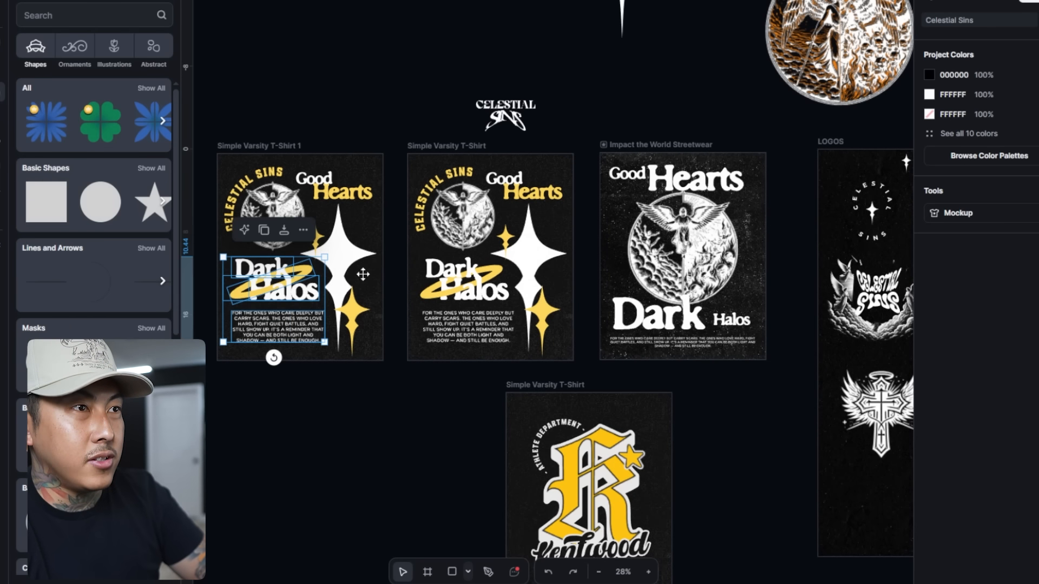
pyautogui.press('Delete')
pyautogui.moveTo(258, 200); pyautogui.dragTo(287, 203)
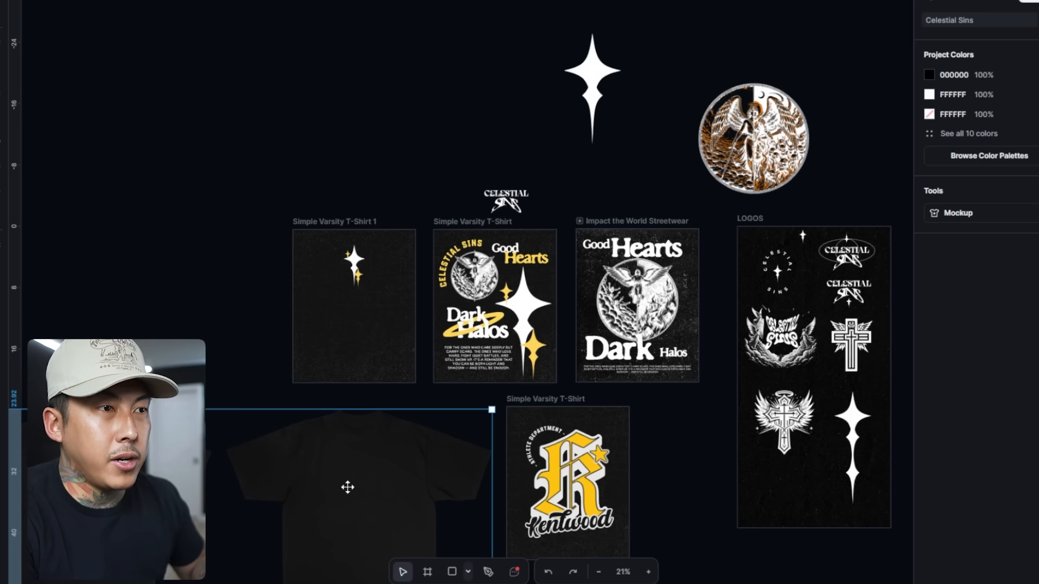
# Shift the blank black T-shirt image slightly upward and paste a copy of the white and yellow star cluster onto the shirt's front view
pyautogui.click(351, 476)
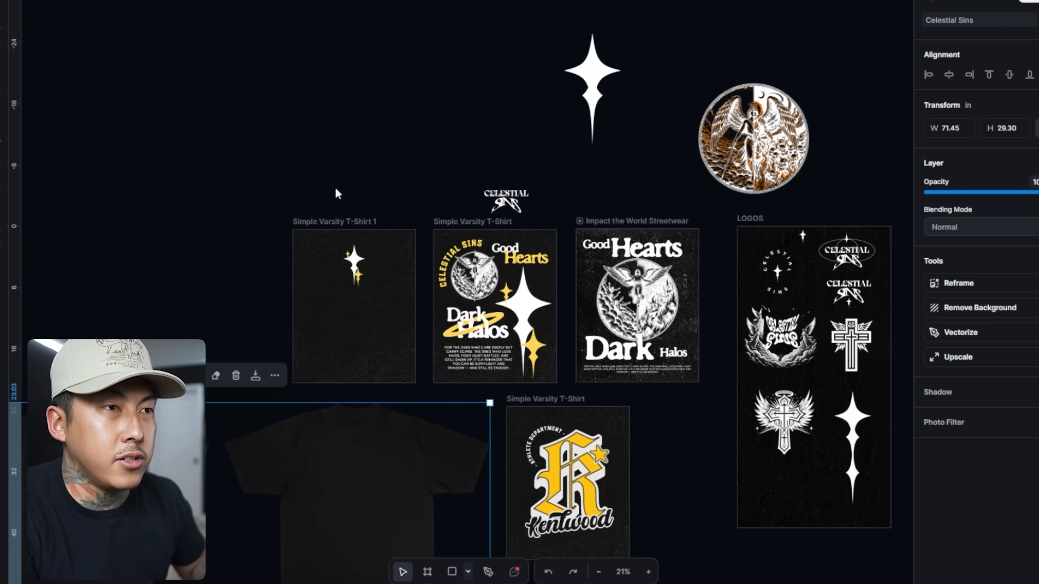
pyautogui.click(382, 151)
pyautogui.moveTo(383, 297); pyautogui.dragTo(382, 295)
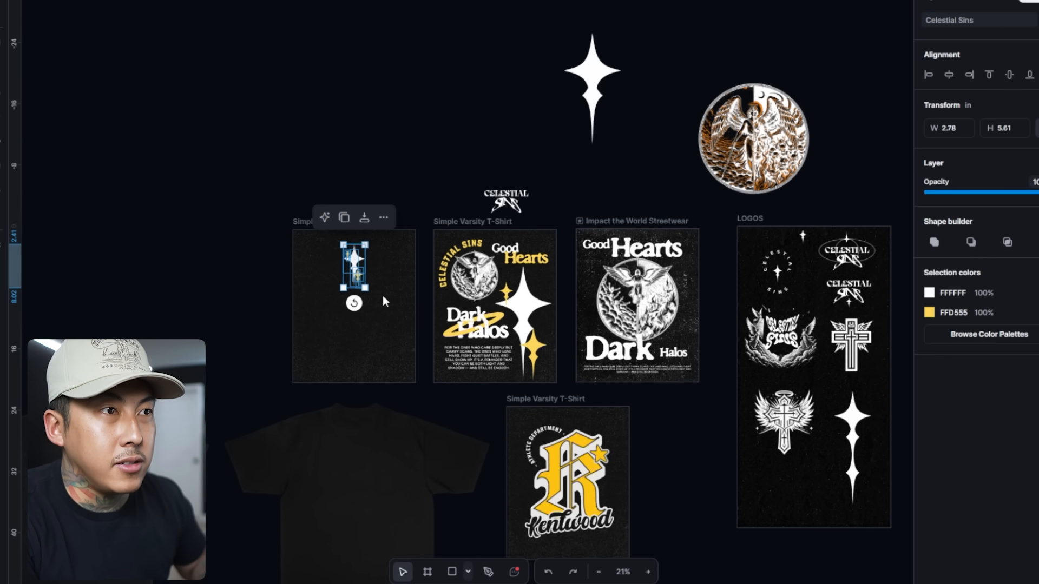
pyautogui.hotkey('ctrl', 'v')
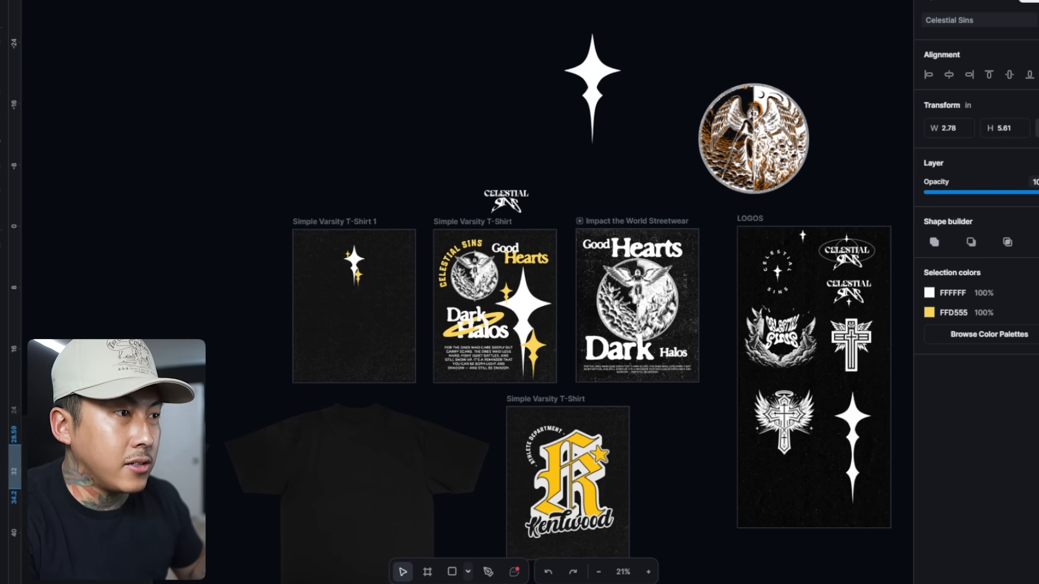
pyautogui.press('Escape')
# Browse the popular templates and add the "Unique Abnormal - Stw Mockup" template to the canvas
pyautogui.click(2, 43)
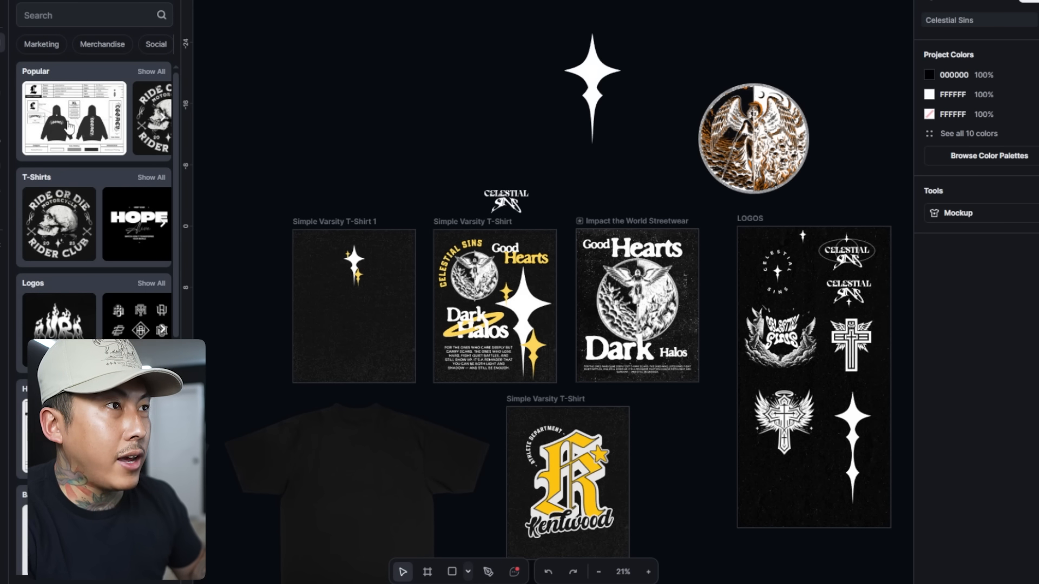
pyautogui.click(150, 73)
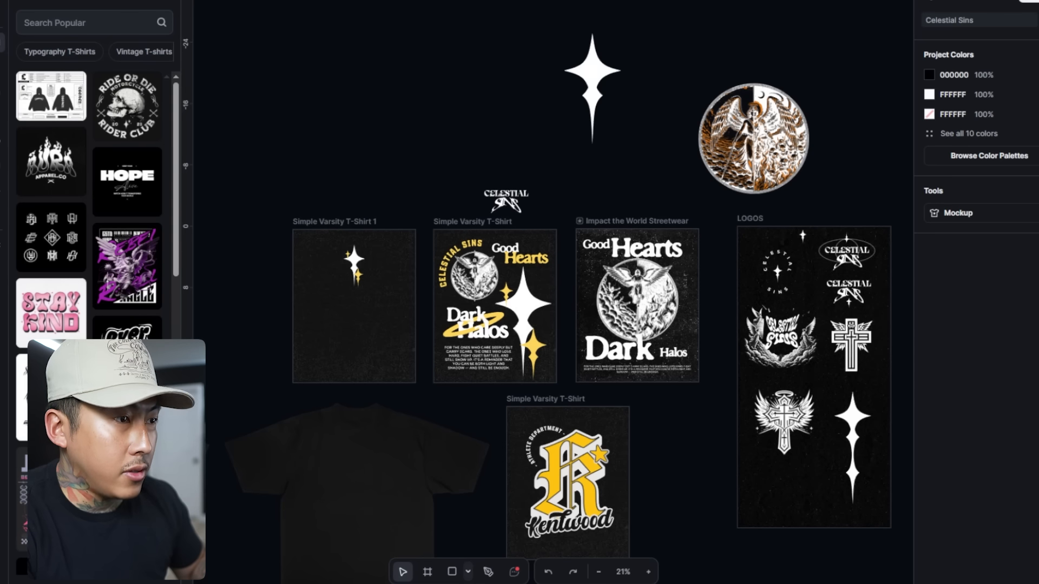
pyautogui.scroll(-4, 94, 216)
pyautogui.click(127, 243)
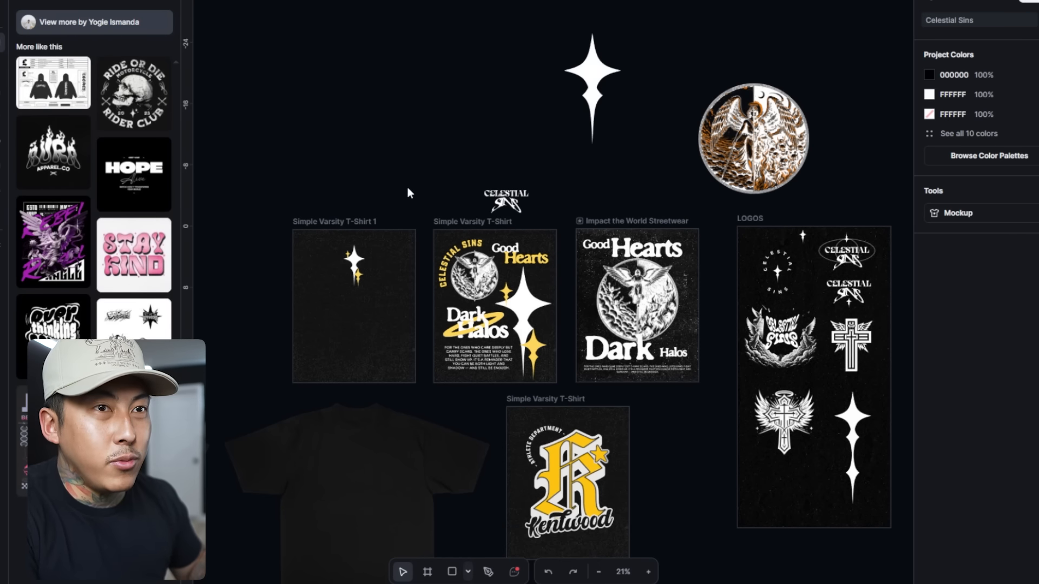
pyautogui.scroll(-10, 409, 183)
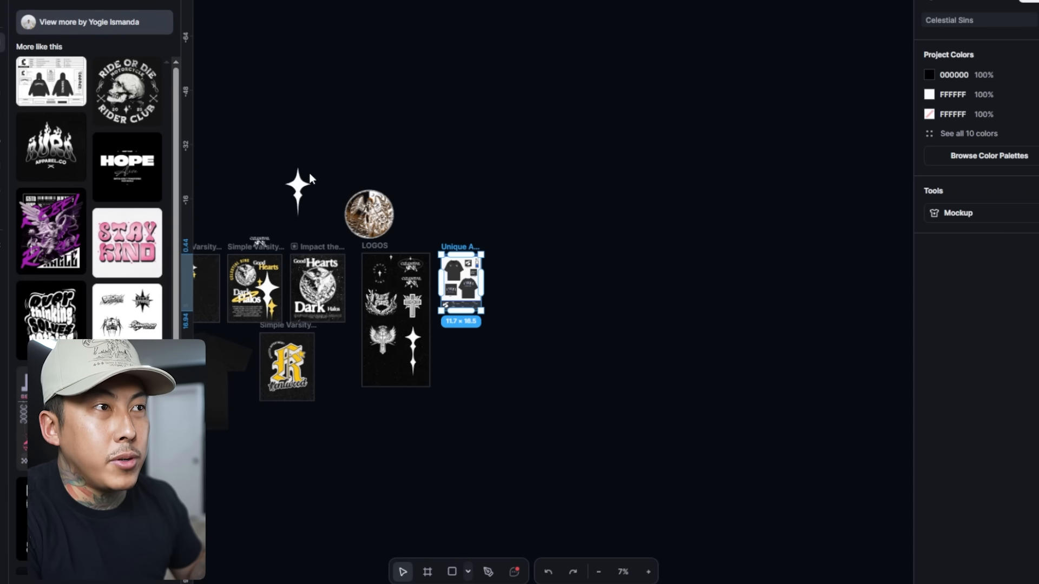
pyautogui.click(309, 173)
pyautogui.scroll(8, 464, 282)
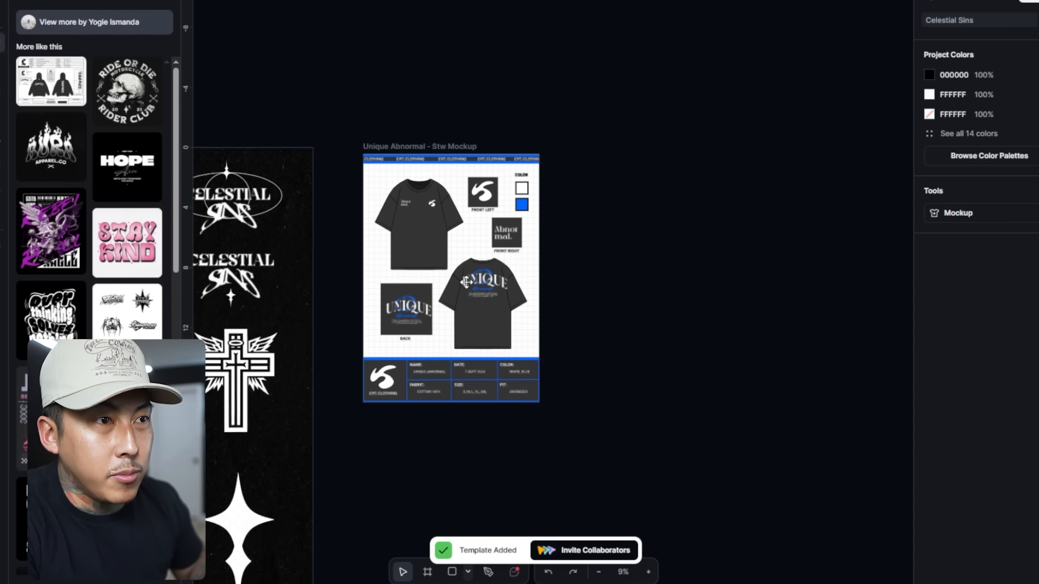
pyautogui.scroll(3, 465, 282)
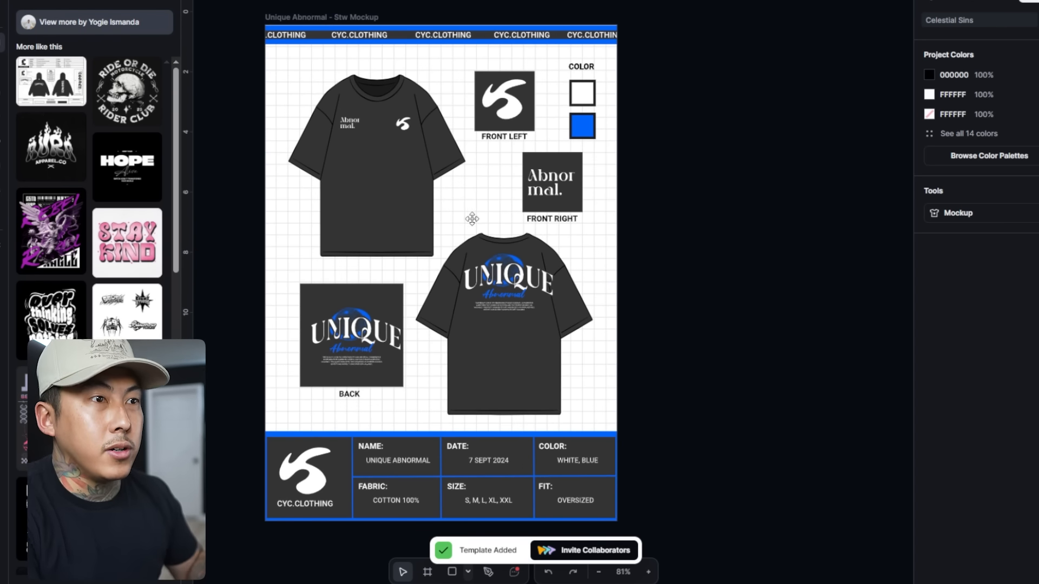
# Delete the "Abnormal" lettering and swoosh logo from the front shirt of the Unique Abnormal mockup
pyautogui.scroll(-5, 471, 217)
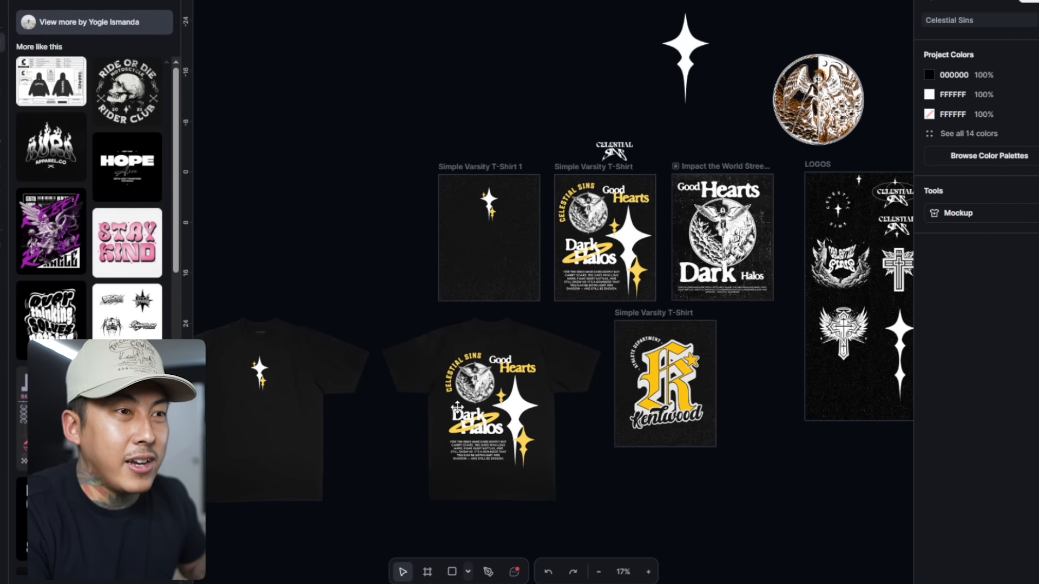
pyautogui.moveTo(743, 142); pyautogui.dragTo(455, 174)
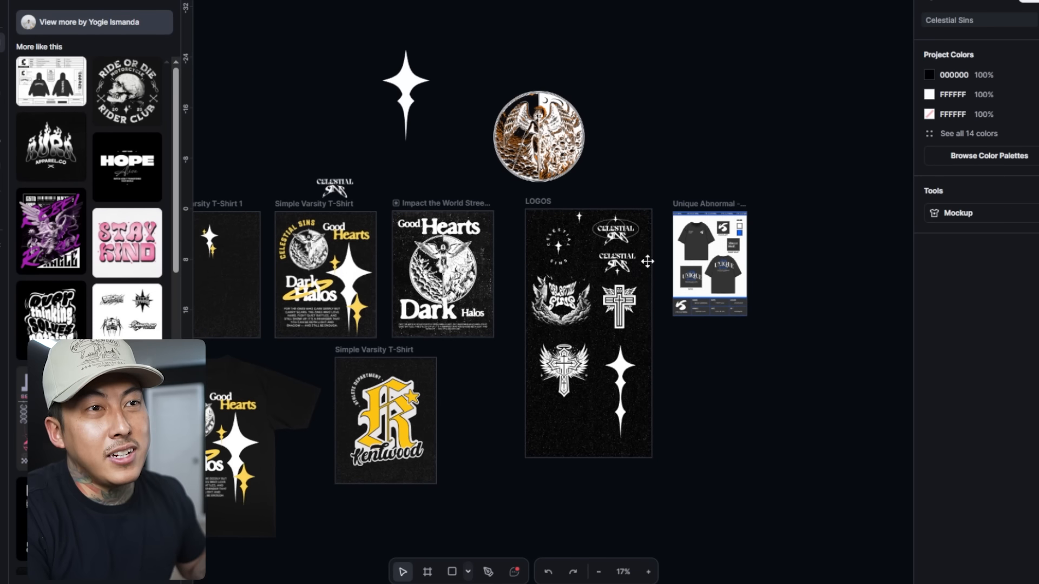
pyautogui.scroll(5, 647, 262)
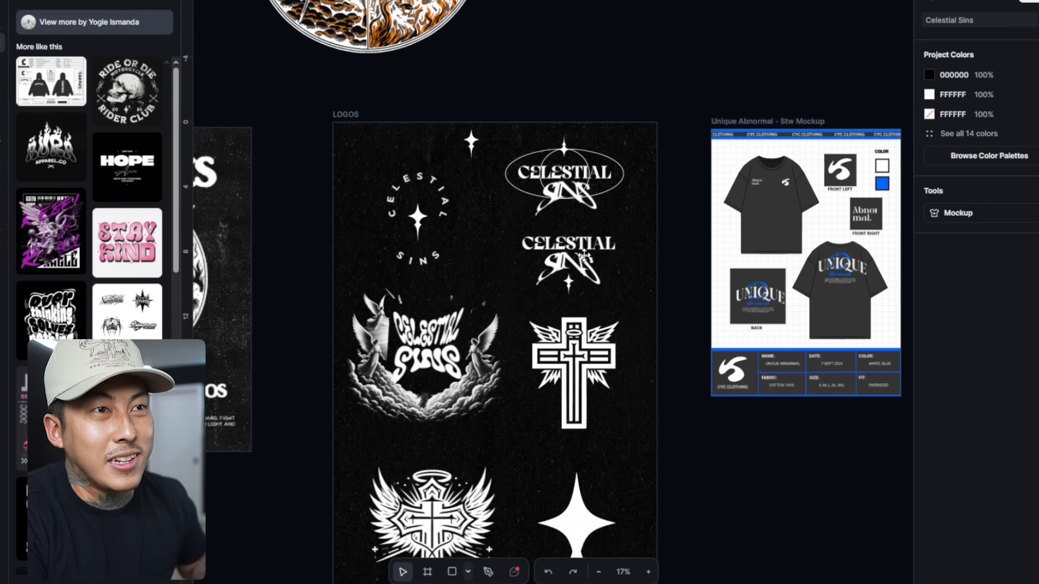
pyautogui.scroll(2, 584, 255)
pyautogui.moveTo(606, 269); pyautogui.dragTo(394, 267)
pyautogui.click(591, 164)
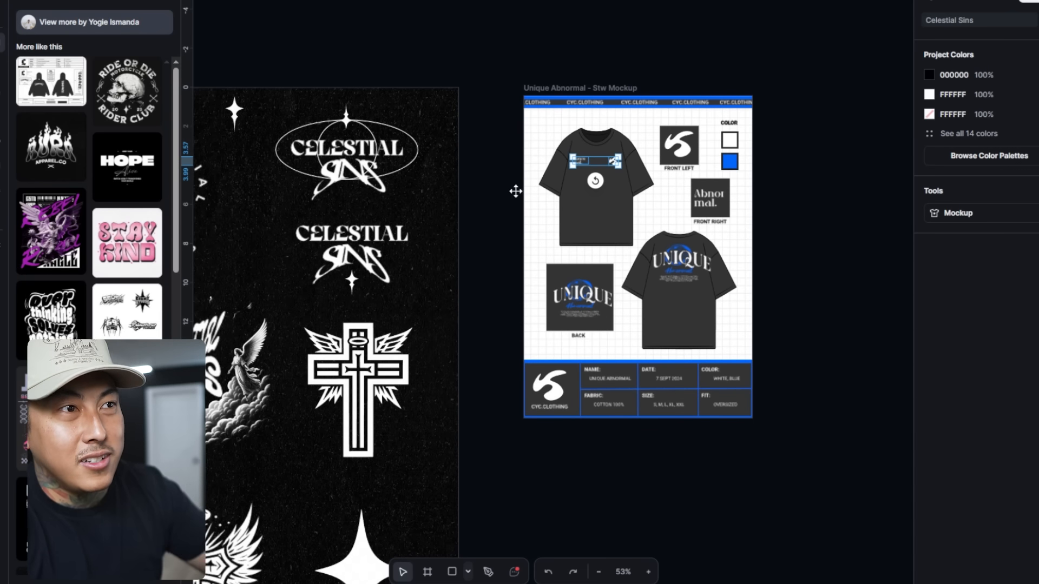
pyautogui.press('Delete')
# Place the Celestial Sins star logo on the mockup's front shirt and scale the white star down onto the back shirt
pyautogui.click(308, 237)
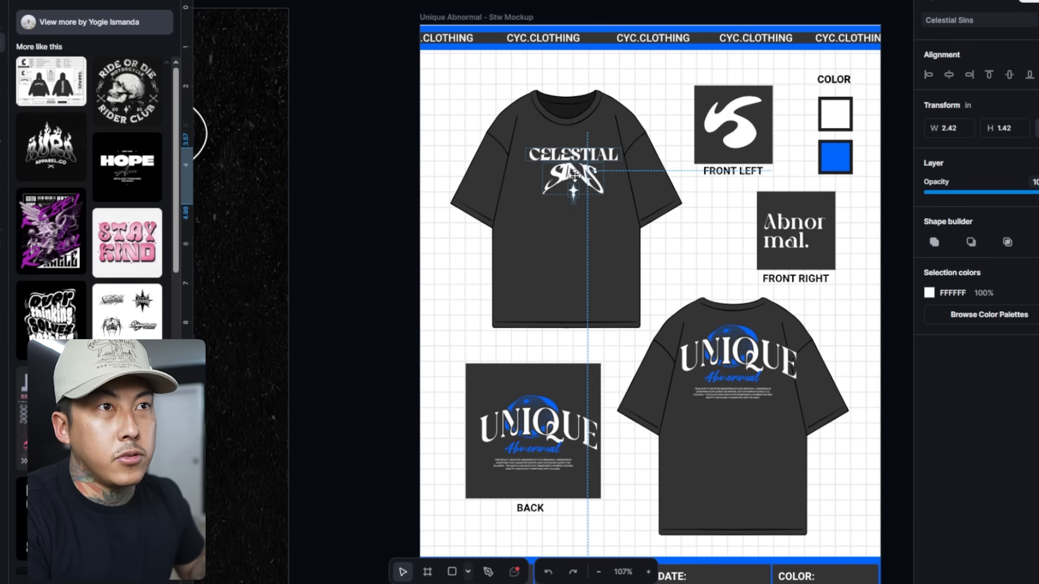
pyautogui.moveTo(585, 184)
pyautogui.mouseDown()
pyautogui.moveTo(574, 179)
pyautogui.moveTo(600, 190)
pyautogui.mouseUp()
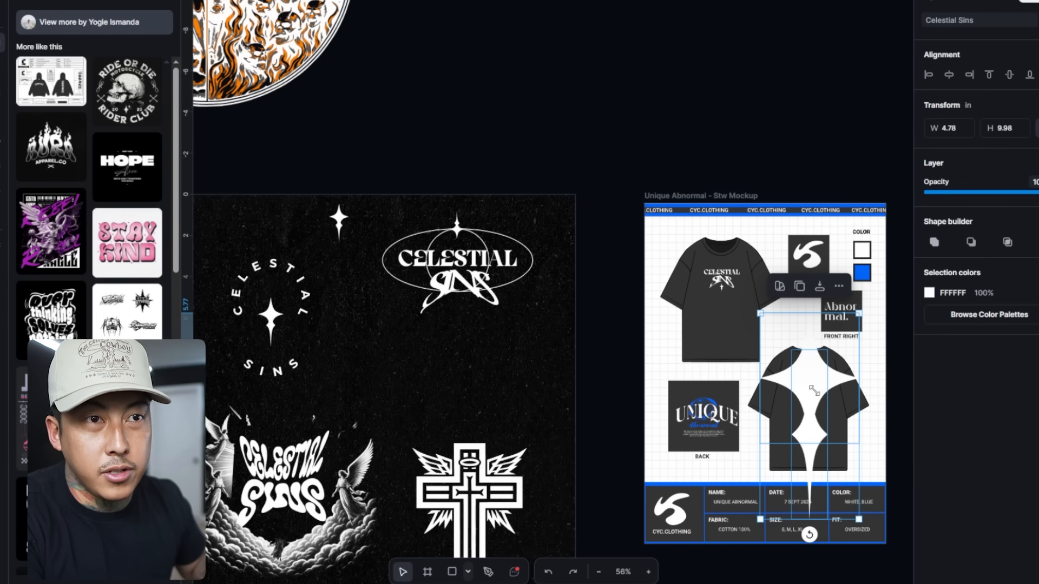
pyautogui.moveTo(814, 390)
pyautogui.mouseDown()
pyautogui.moveTo(831, 403)
pyautogui.moveTo(835, 456)
pyautogui.moveTo(809, 397)
pyautogui.mouseUp()
pyautogui.click(712, 116)
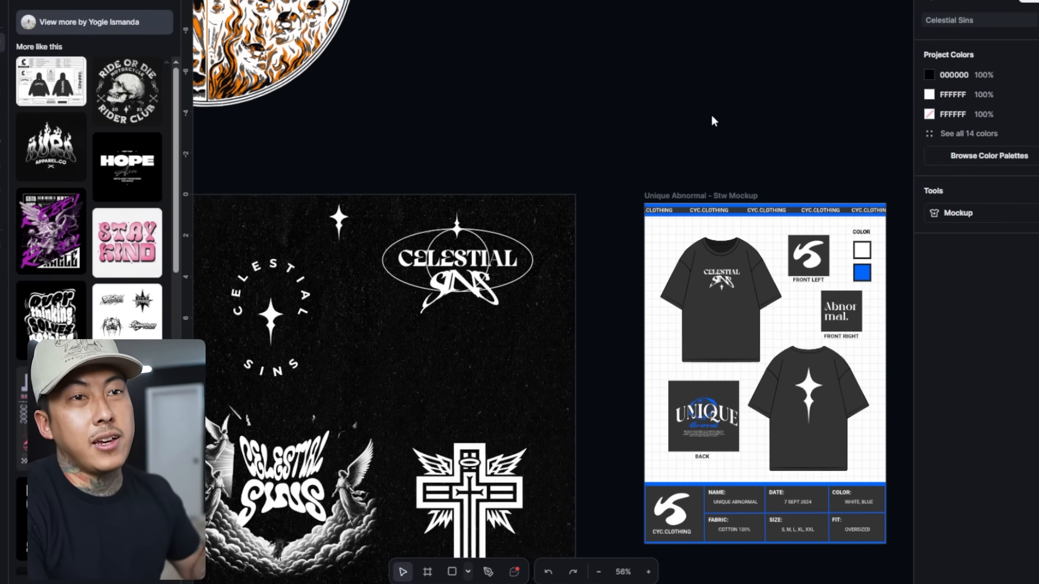
# Remove the swoosh logo from the mockup's Front Left swatch and the "Abnormal" lettering from the Front Right swatch
pyautogui.click(810, 256)
pyautogui.press('Delete')
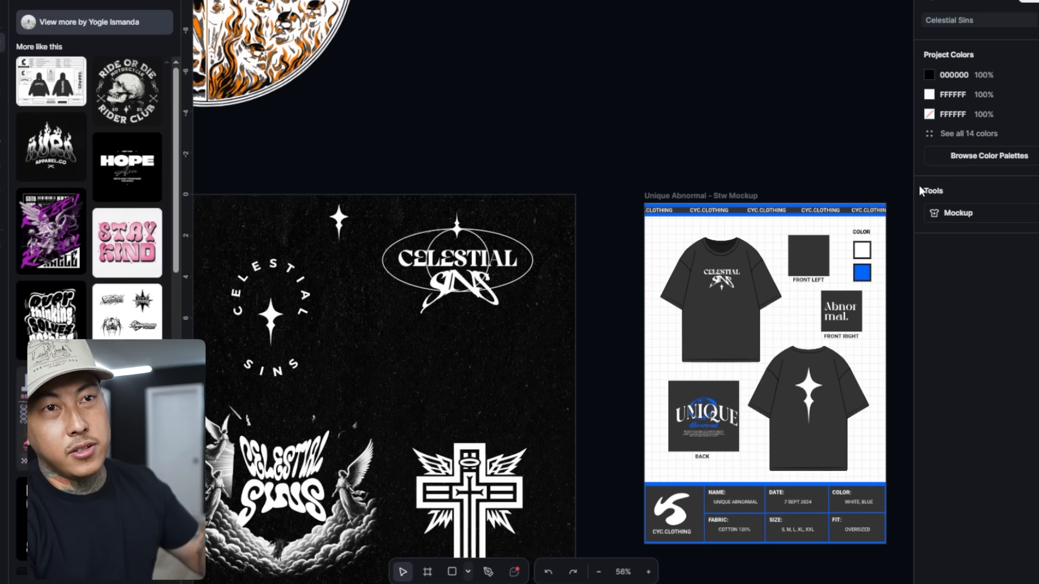
pyautogui.scroll(-3, 666, 209)
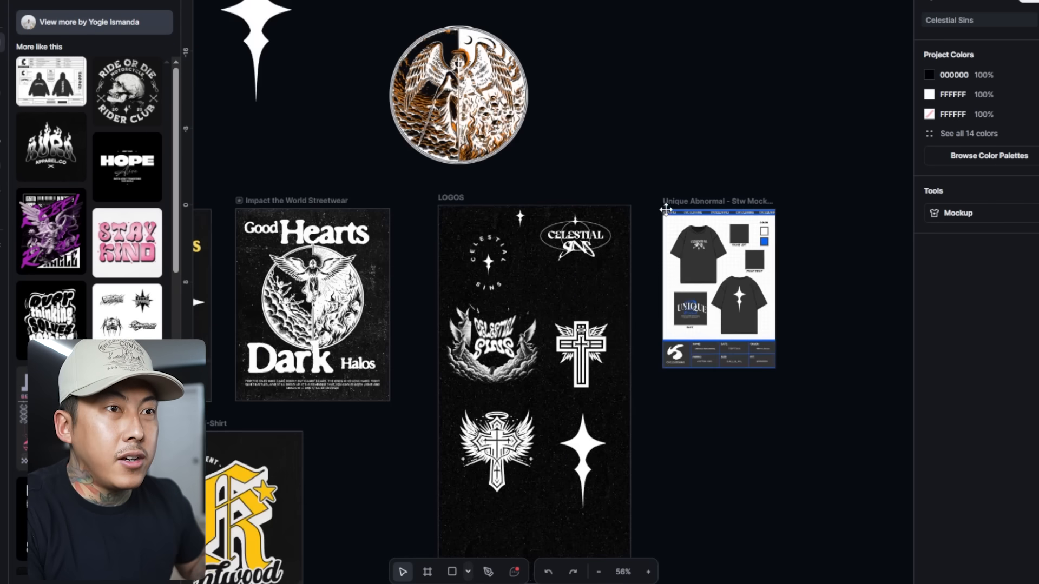
pyautogui.moveTo(406, 464); pyautogui.dragTo(657, 345)
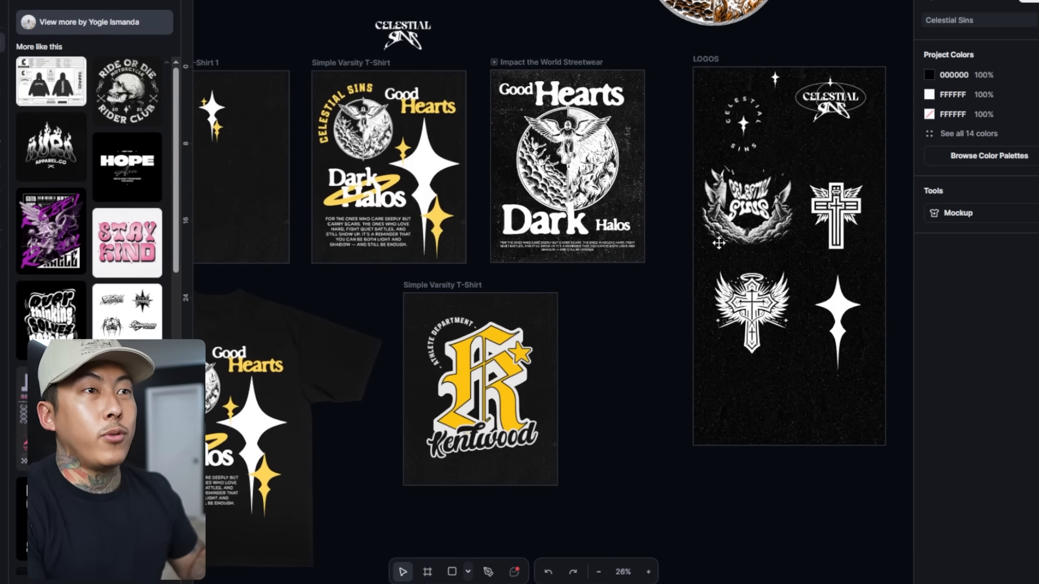